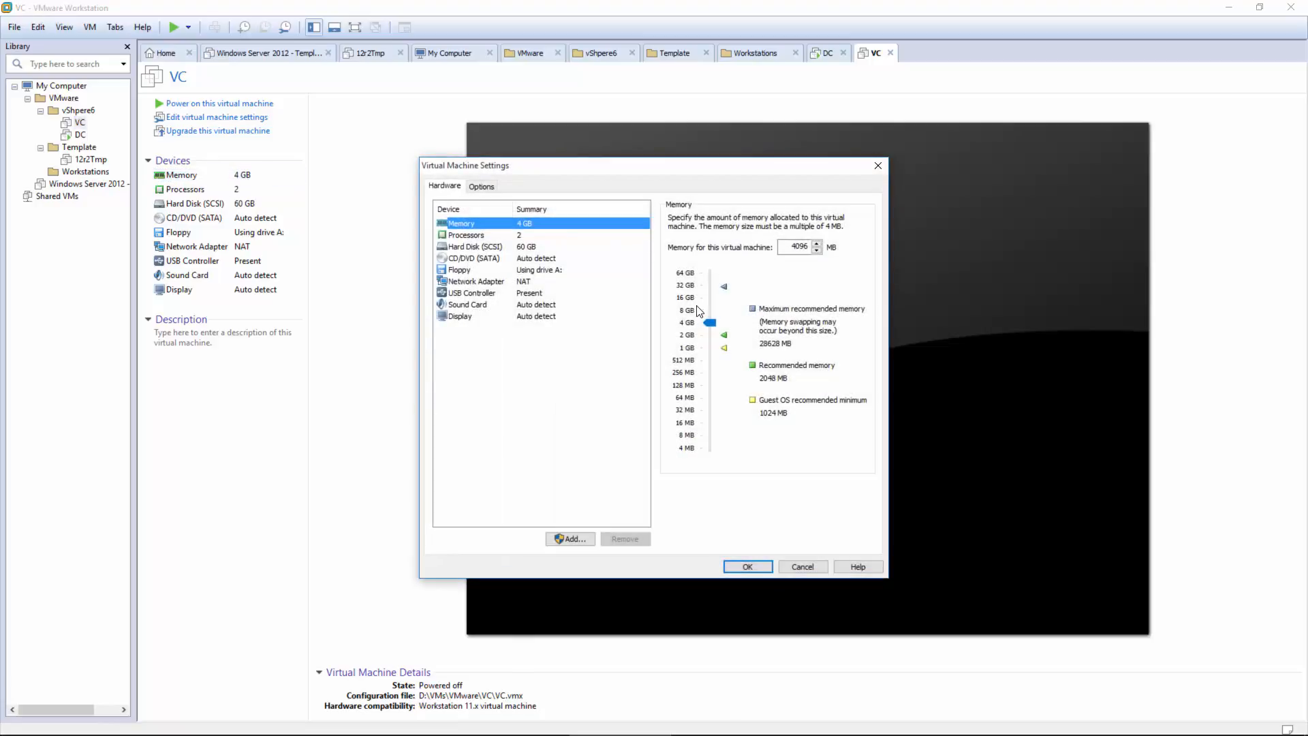
# Step: Raise the VC machine's memory from 4 GB to 8 GB (8192 MB) and apply it
pyautogui.click(709, 311)
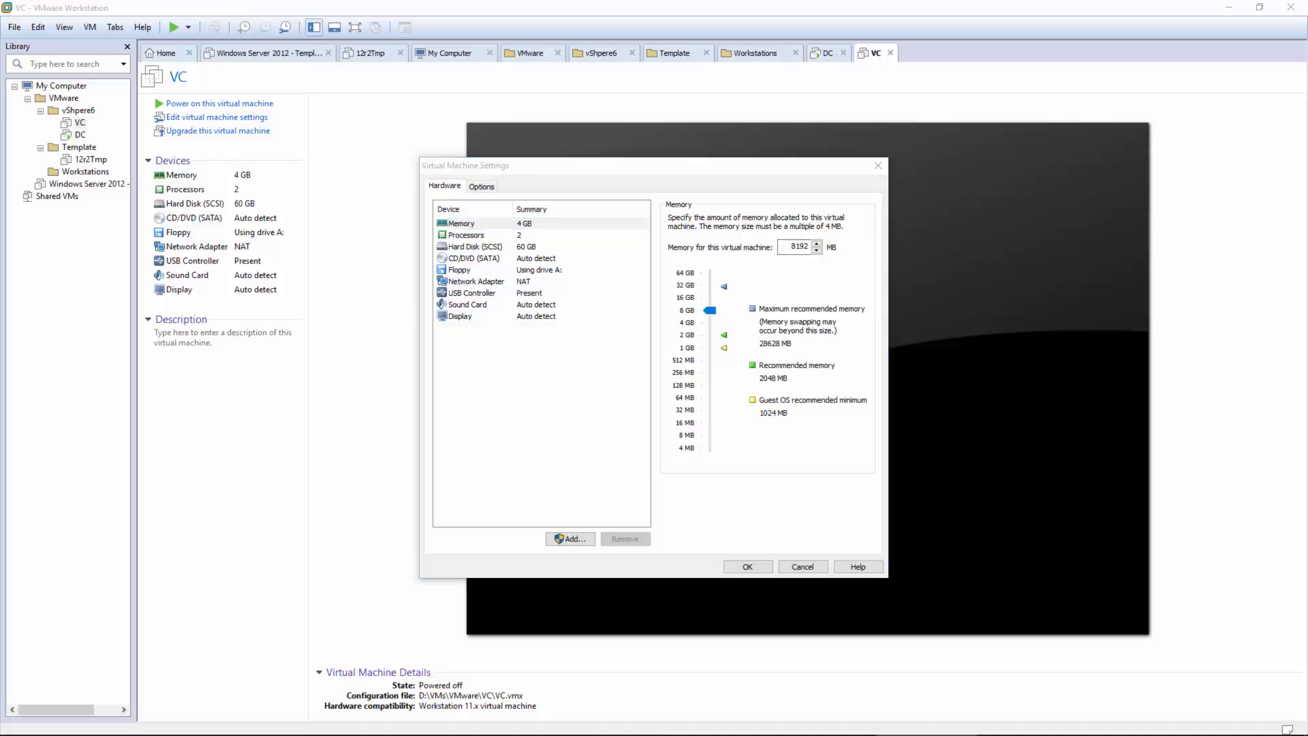
pyautogui.click(752, 571)
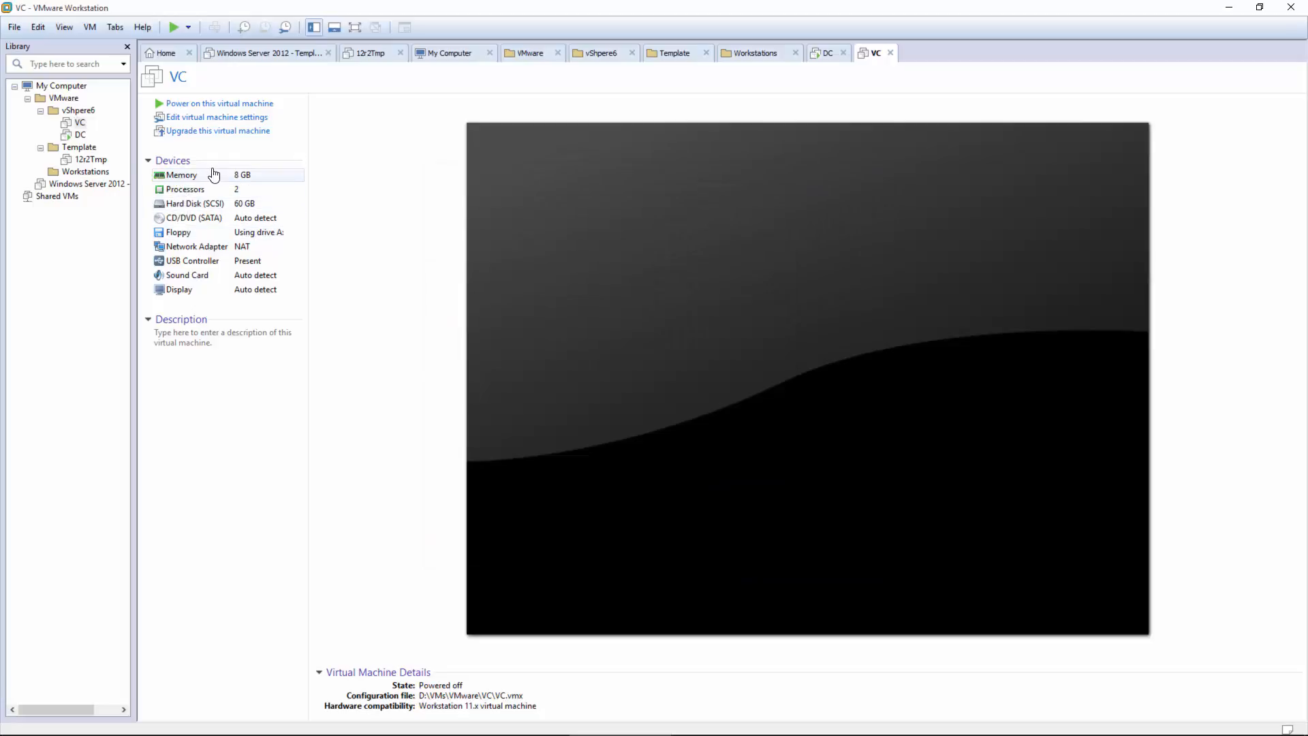
# Step: Power on the VC virtual machine and dismiss the removable devices notice
pyautogui.click(179, 104)
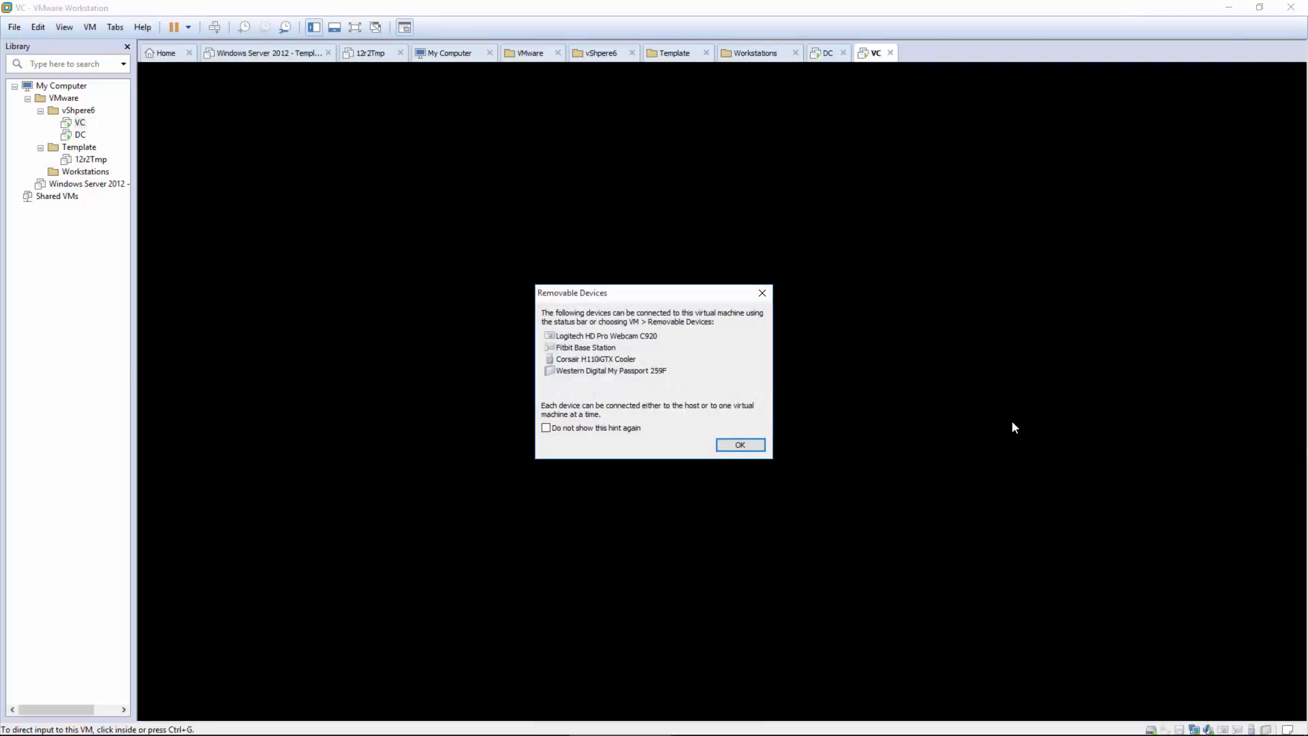
pyautogui.click(762, 293)
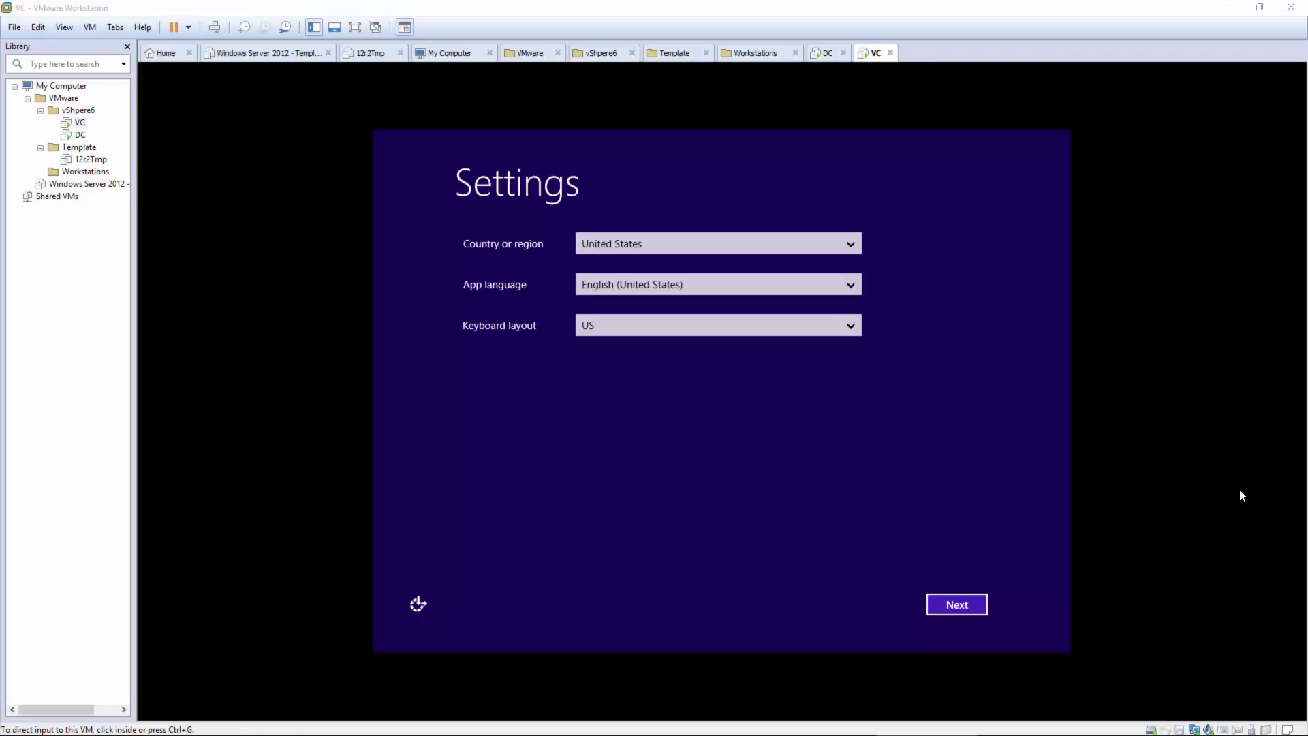
pyautogui.click(992, 429)
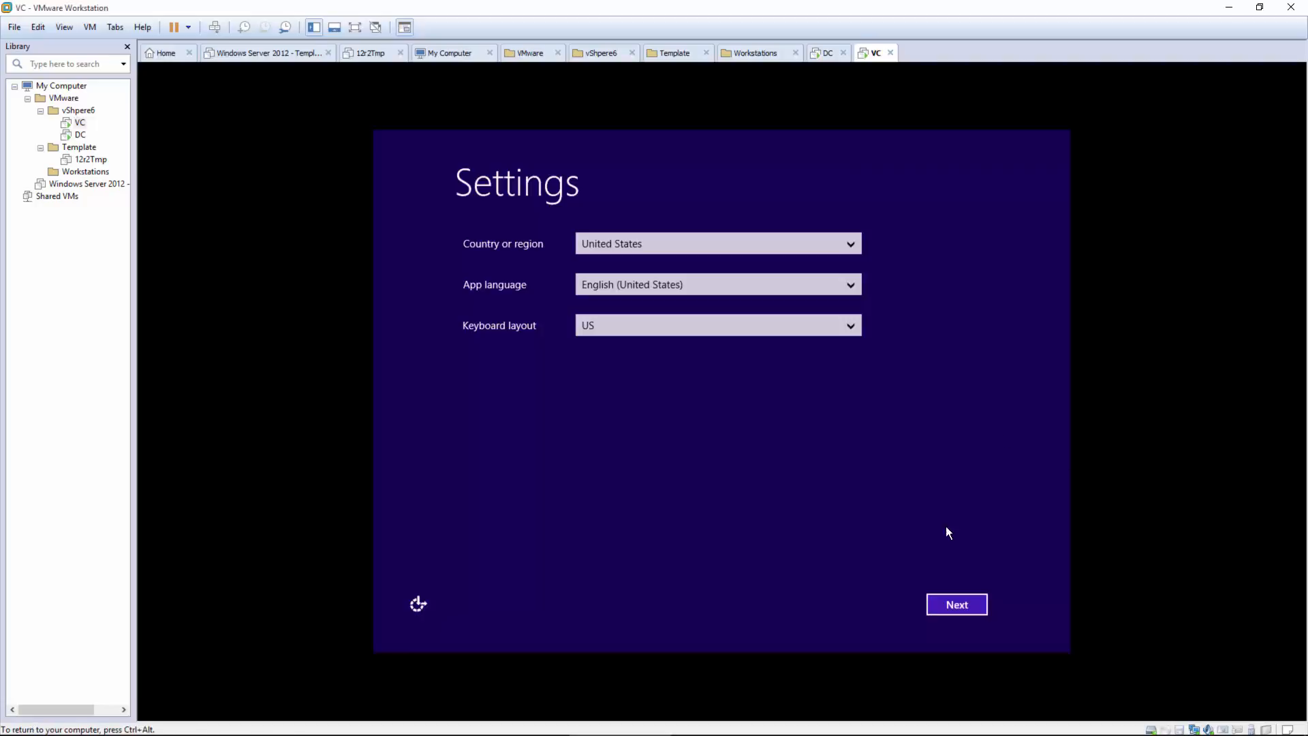
# Step: Finish Windows setup: keep region settings, skip the product key, accept the license, set the Administrator password
pyautogui.click(948, 602)
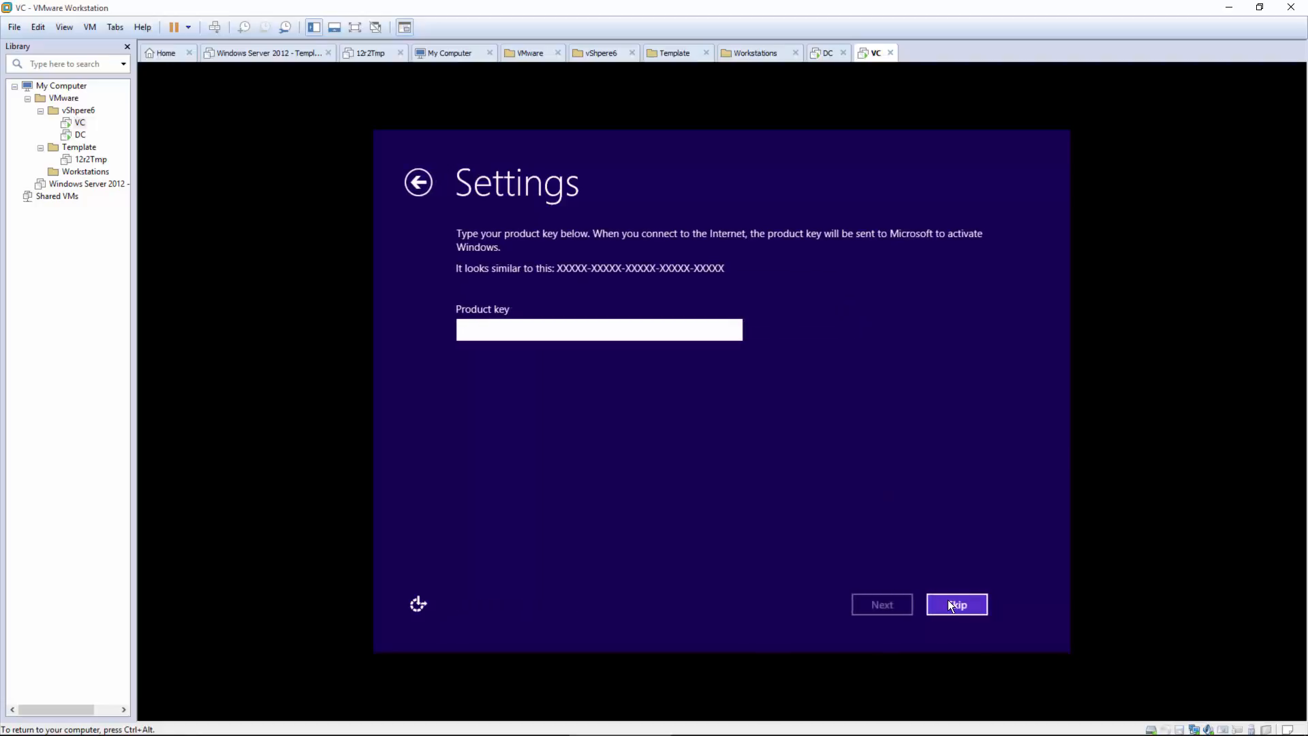
pyautogui.click(948, 602)
pyautogui.click(947, 601)
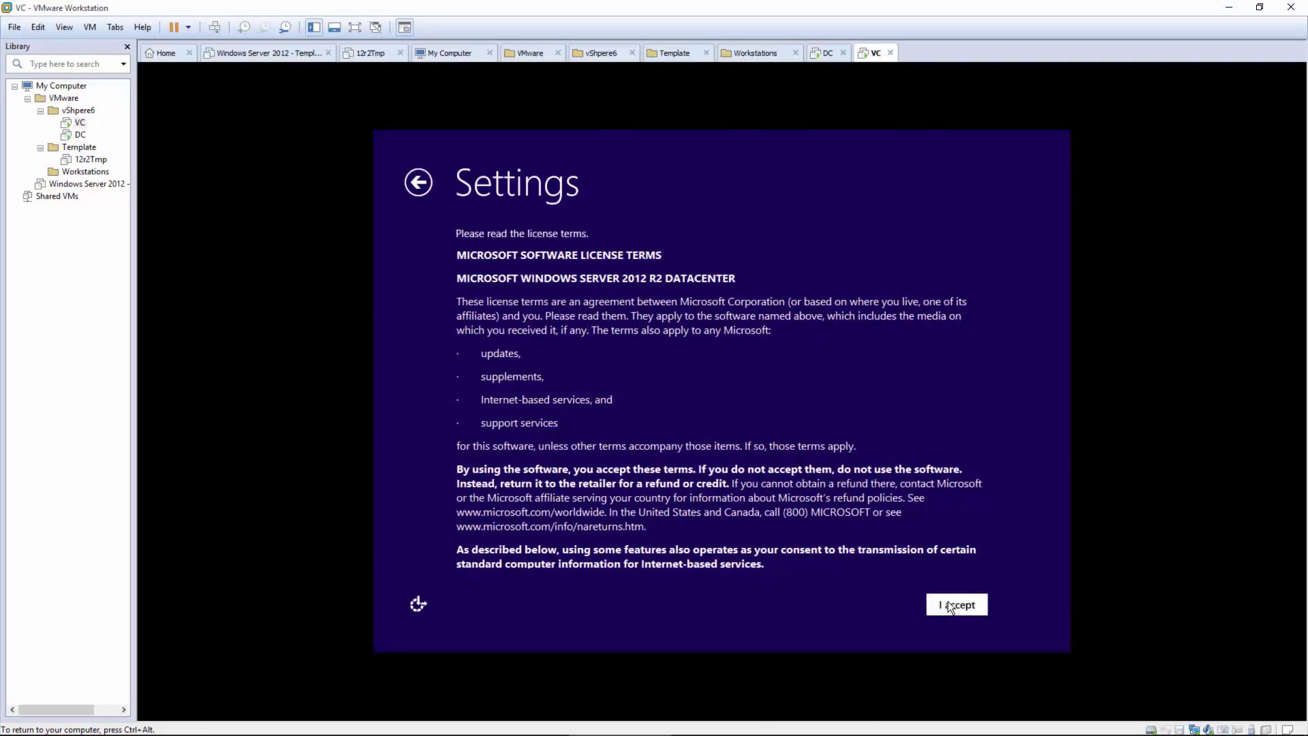
pyautogui.write('VM')
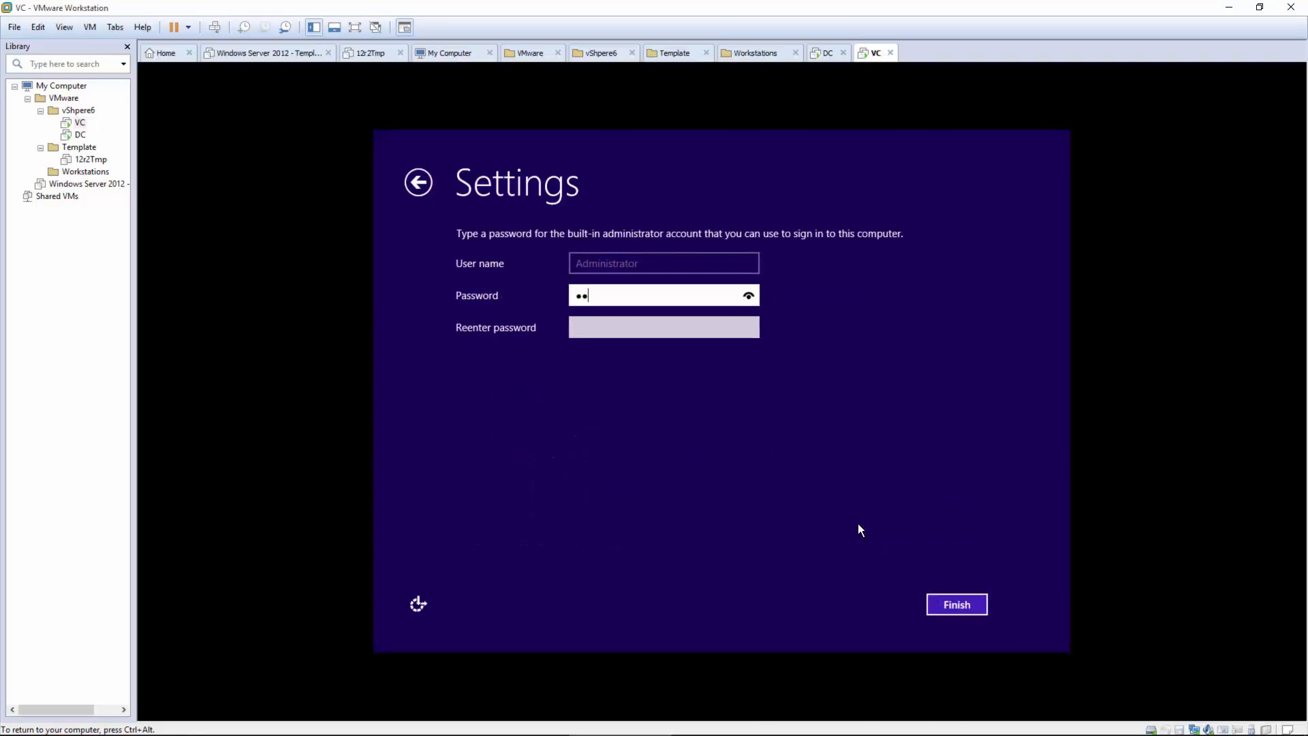
pyautogui.write('●●●●●●●●●')
pyautogui.press('Tab')
pyautogui.write('●●●●●●●●●●●')
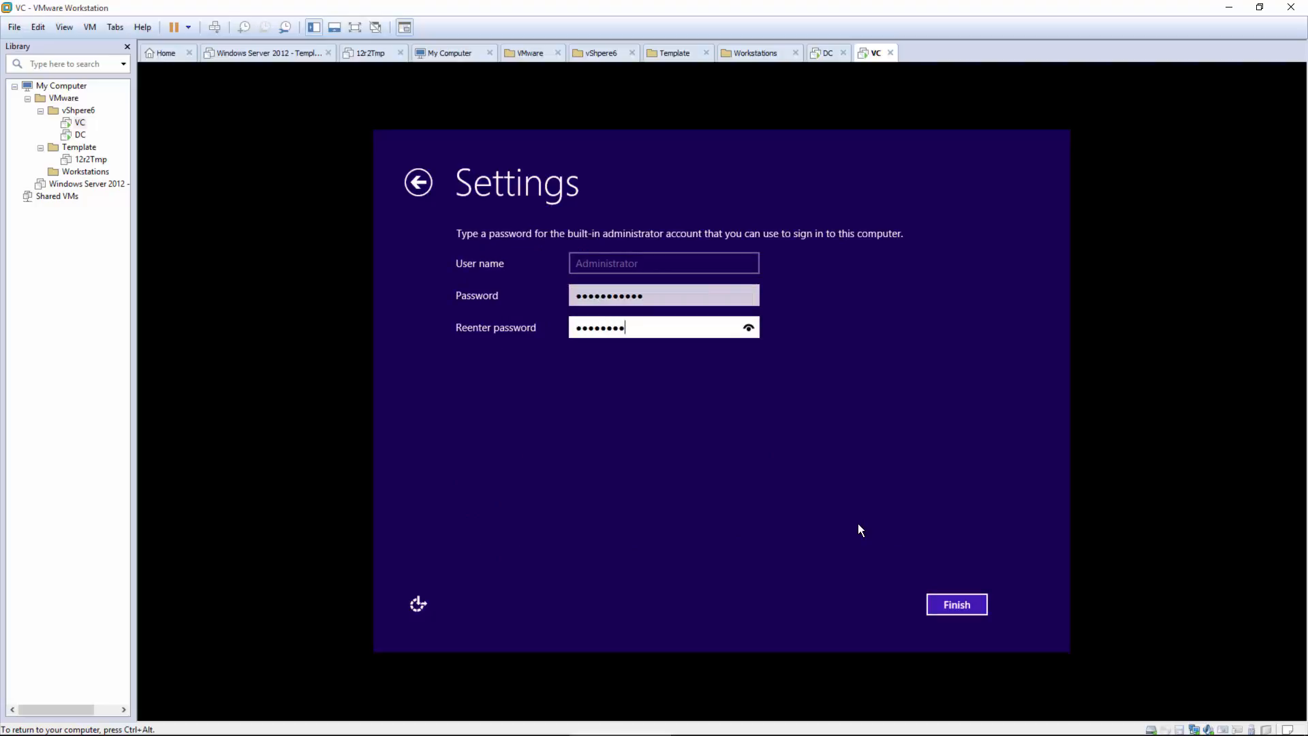
pyautogui.click(944, 604)
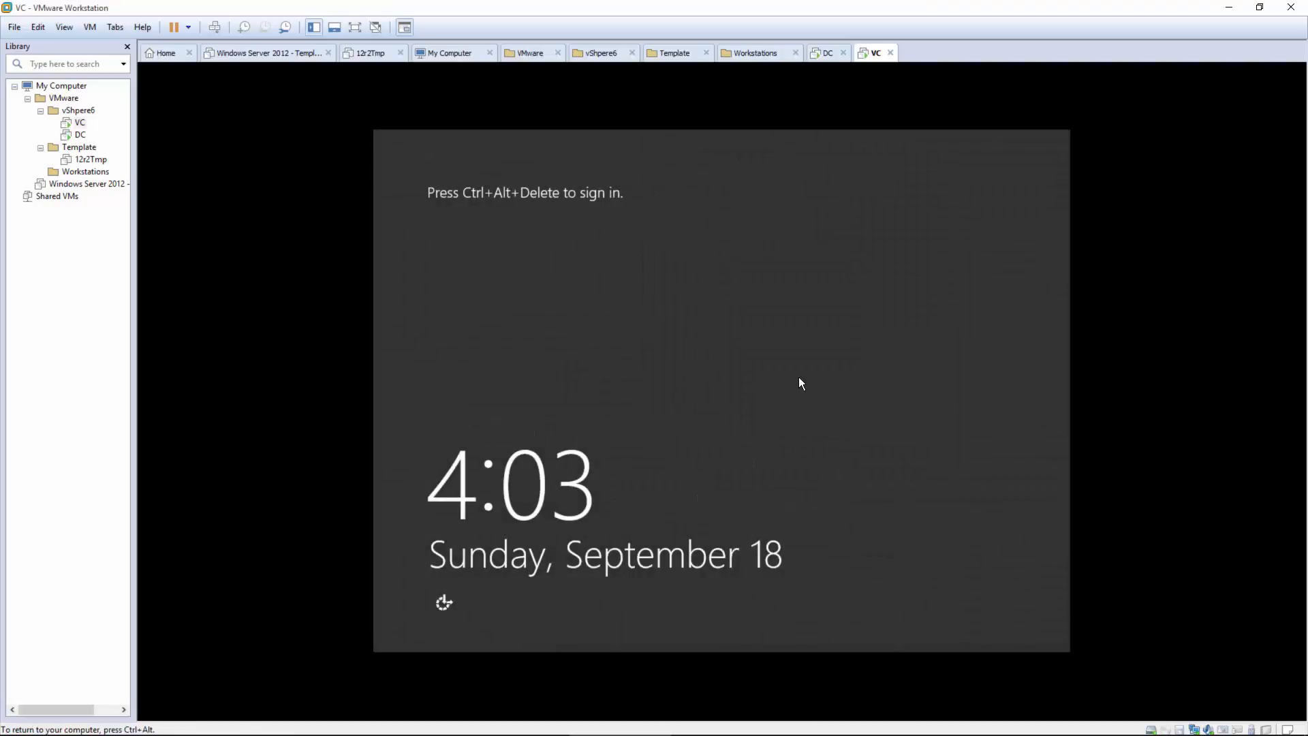
# Step: Sign in as Administrator with the password and allow network discovery
pyautogui.press('ctrl+alt+Insert')
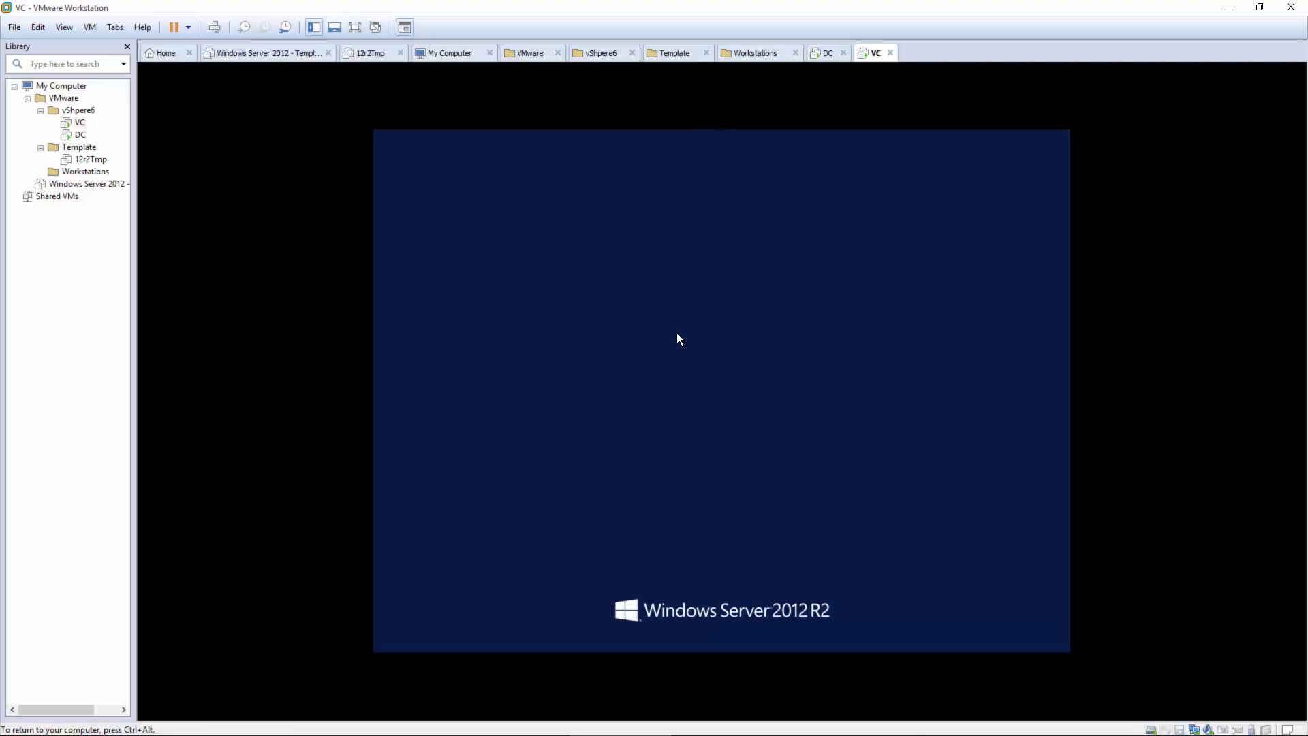
pyautogui.write('P@ssw0rd')
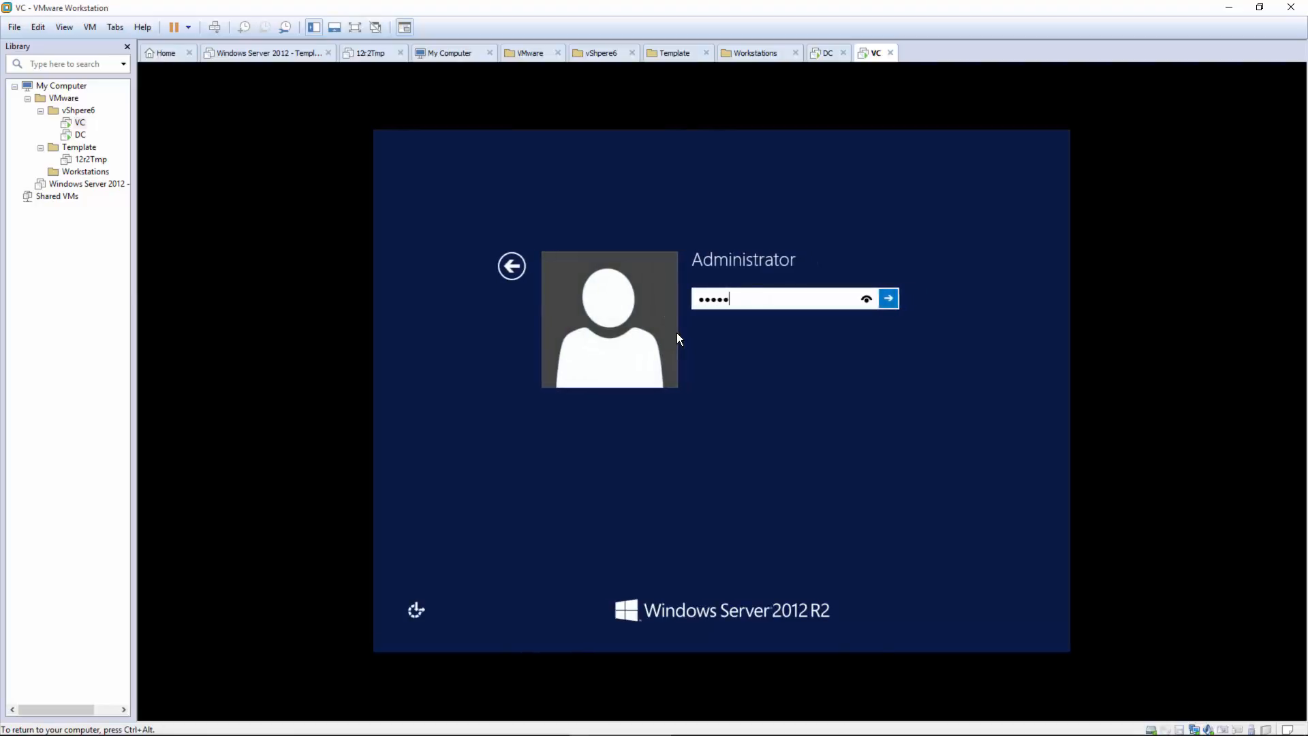
pyautogui.write('123')
pyautogui.press('Return')
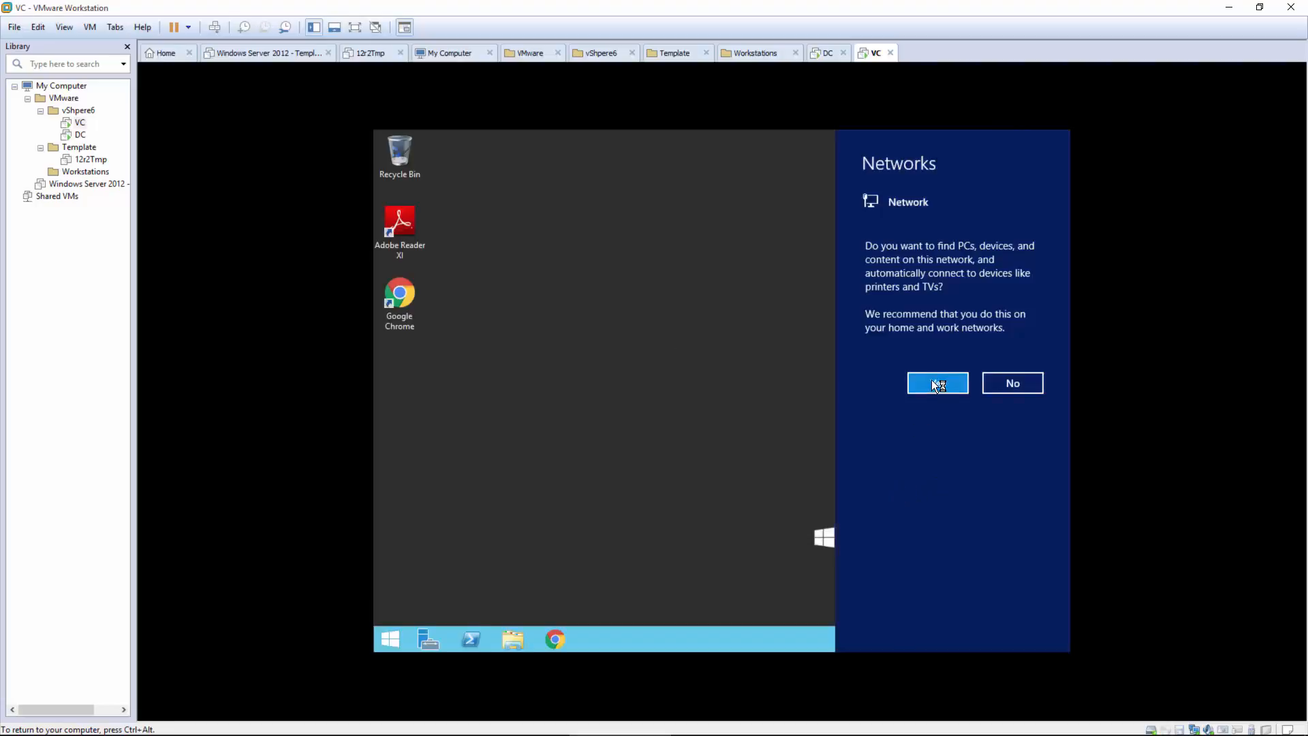
pyautogui.click(937, 383)
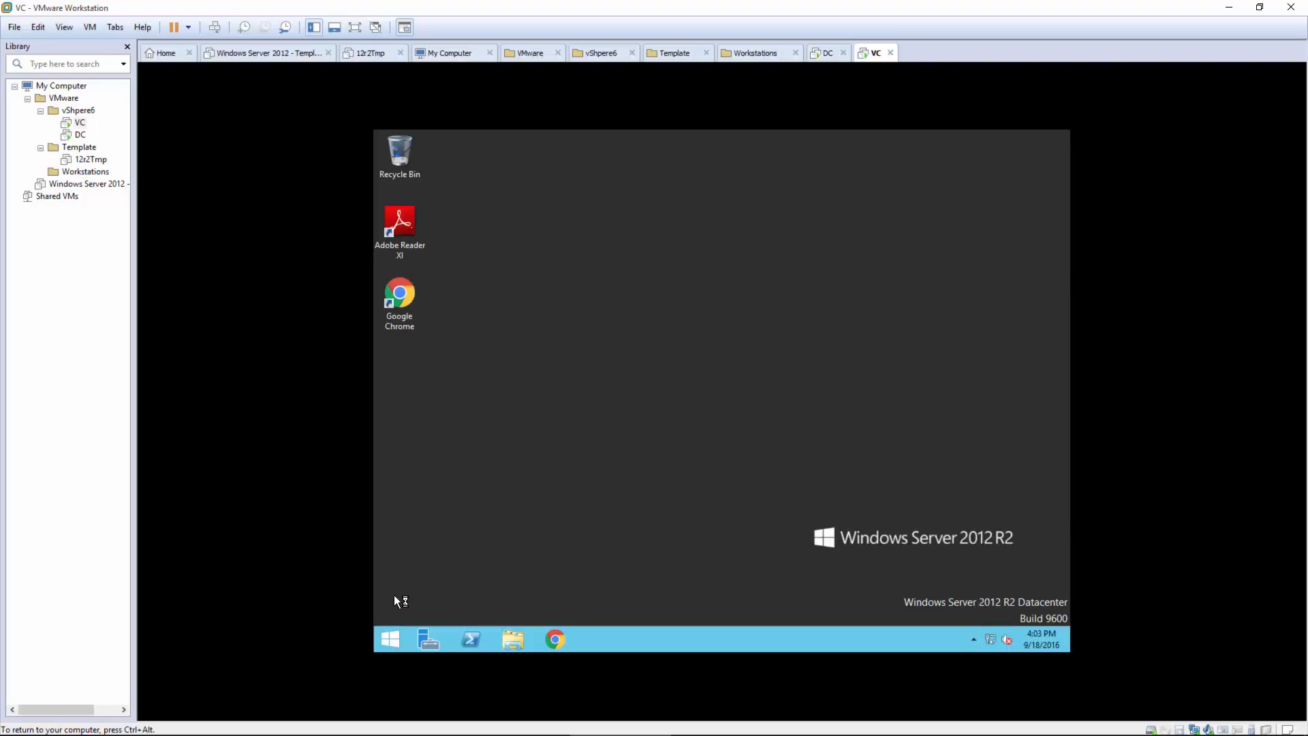
# Step: Shut down the server from the Start screen using the default reason
pyautogui.click(391, 639)
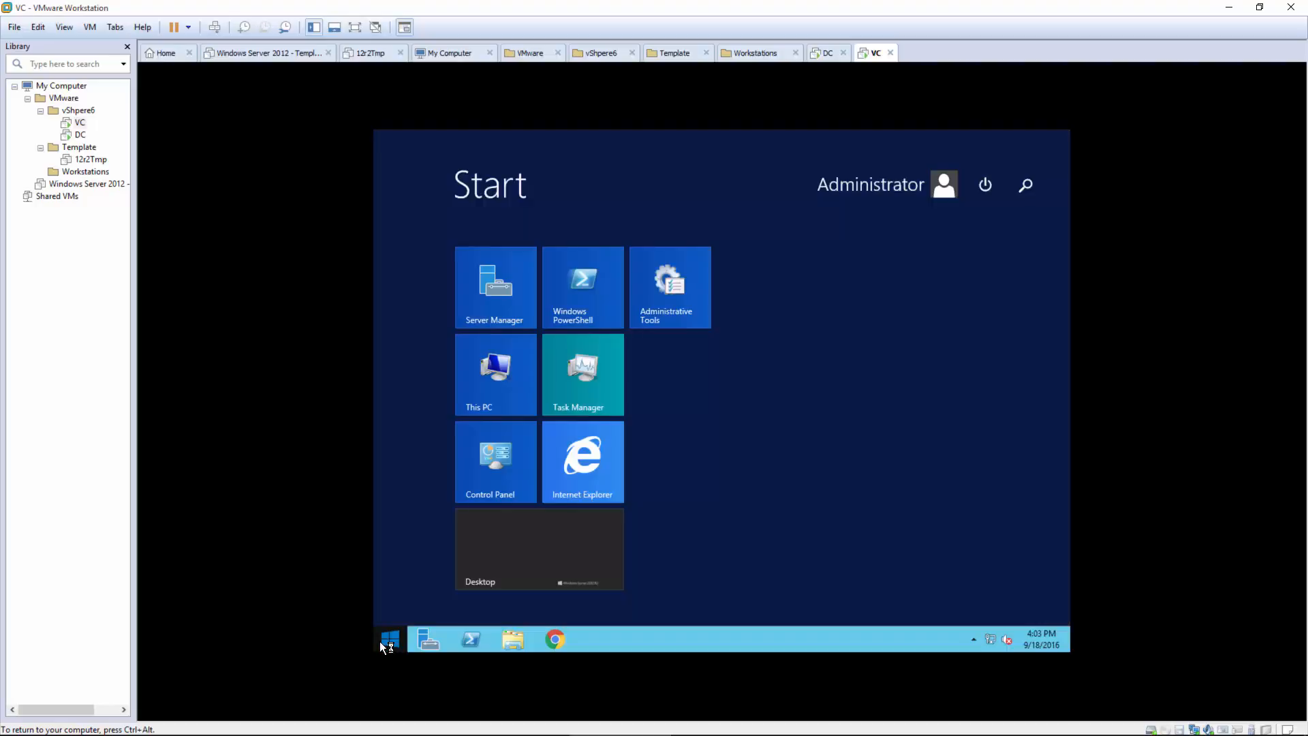
pyautogui.click(984, 184)
pyautogui.click(967, 219)
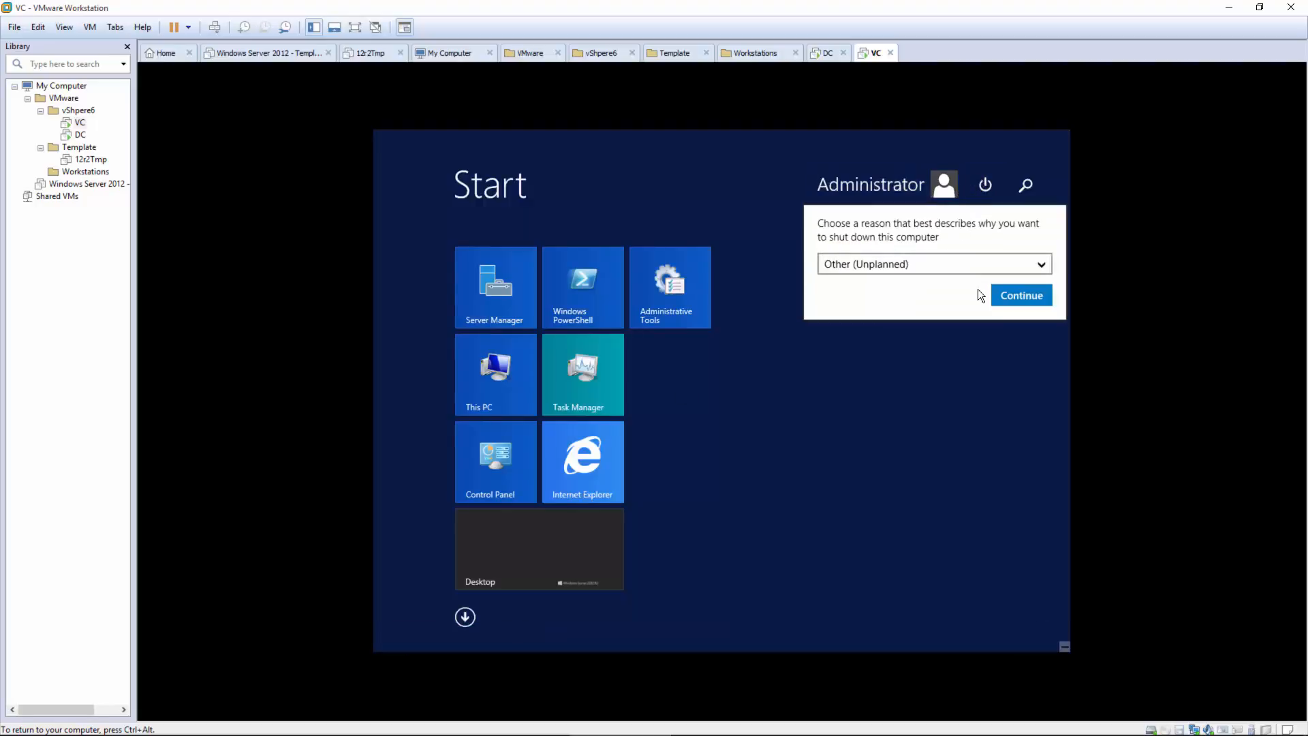
pyautogui.click(1013, 296)
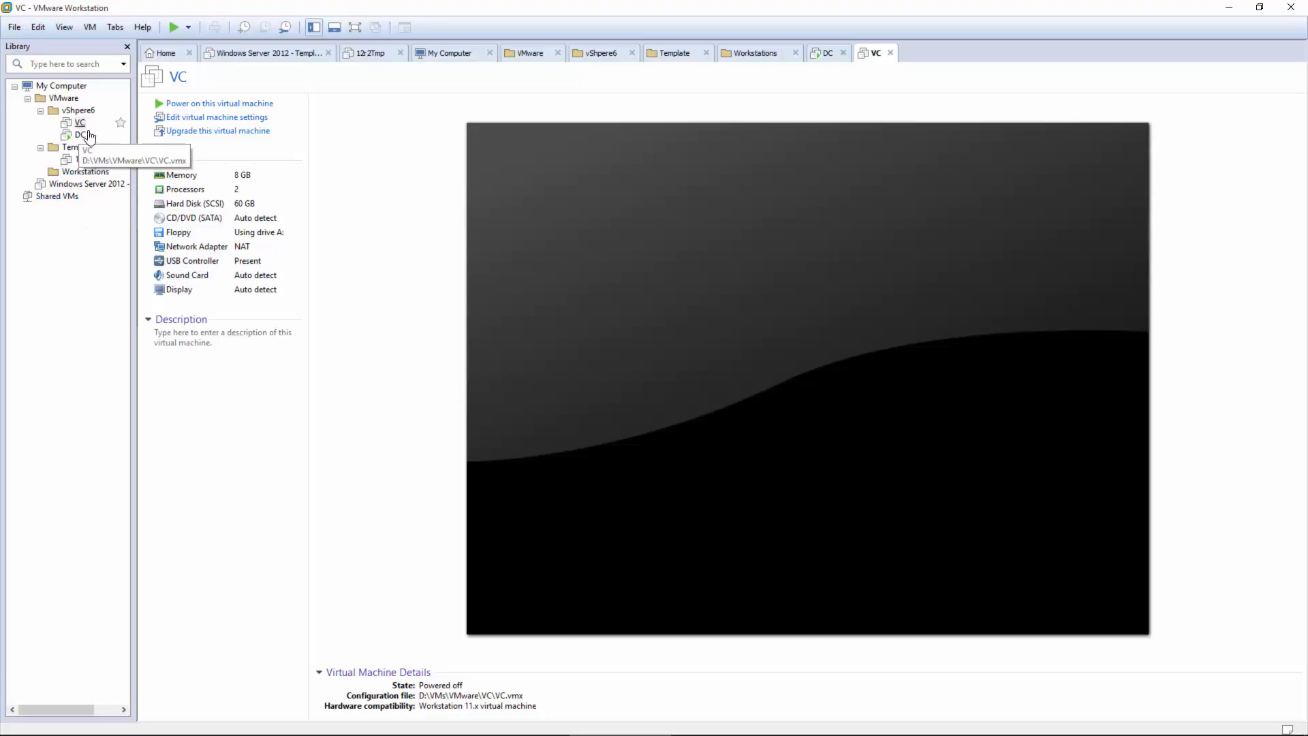
# Step: Add a second network adapter on Custom VMnet3 (Host-only) and save the VC machine's hardware settings
pyautogui.click(188, 123)
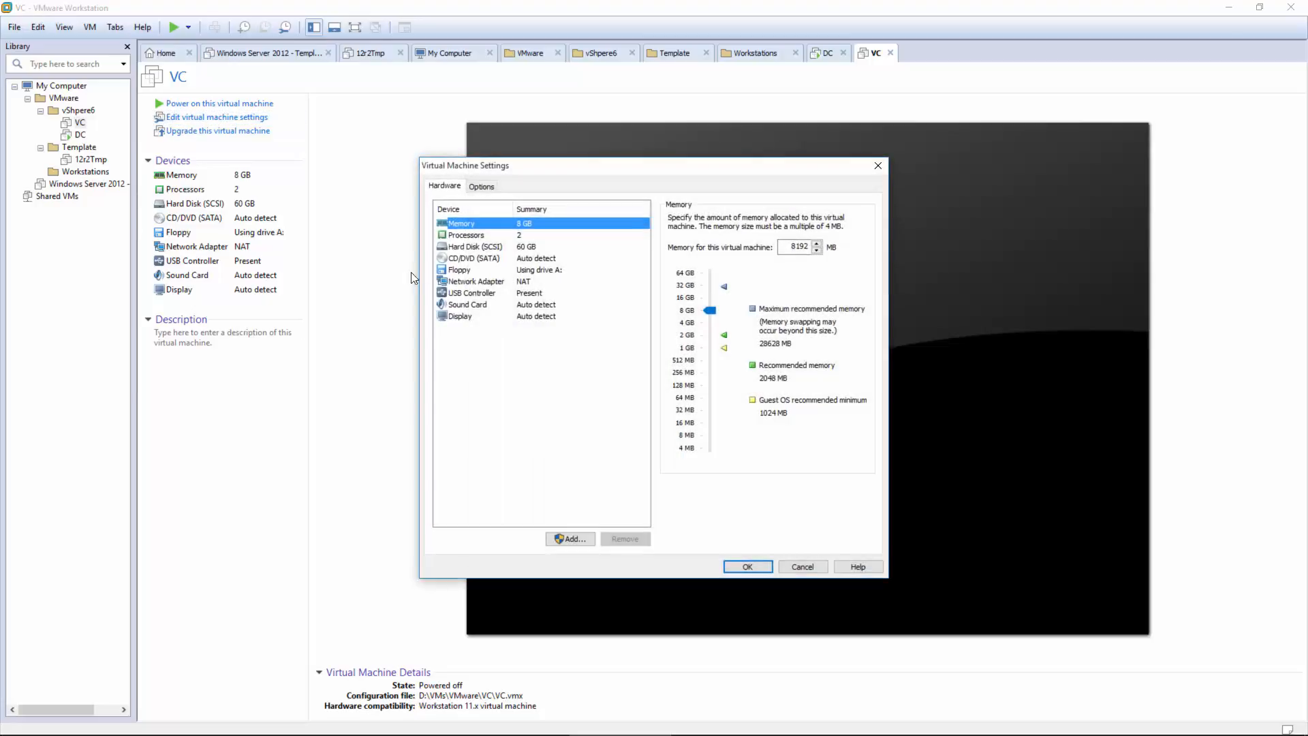
pyautogui.click(563, 539)
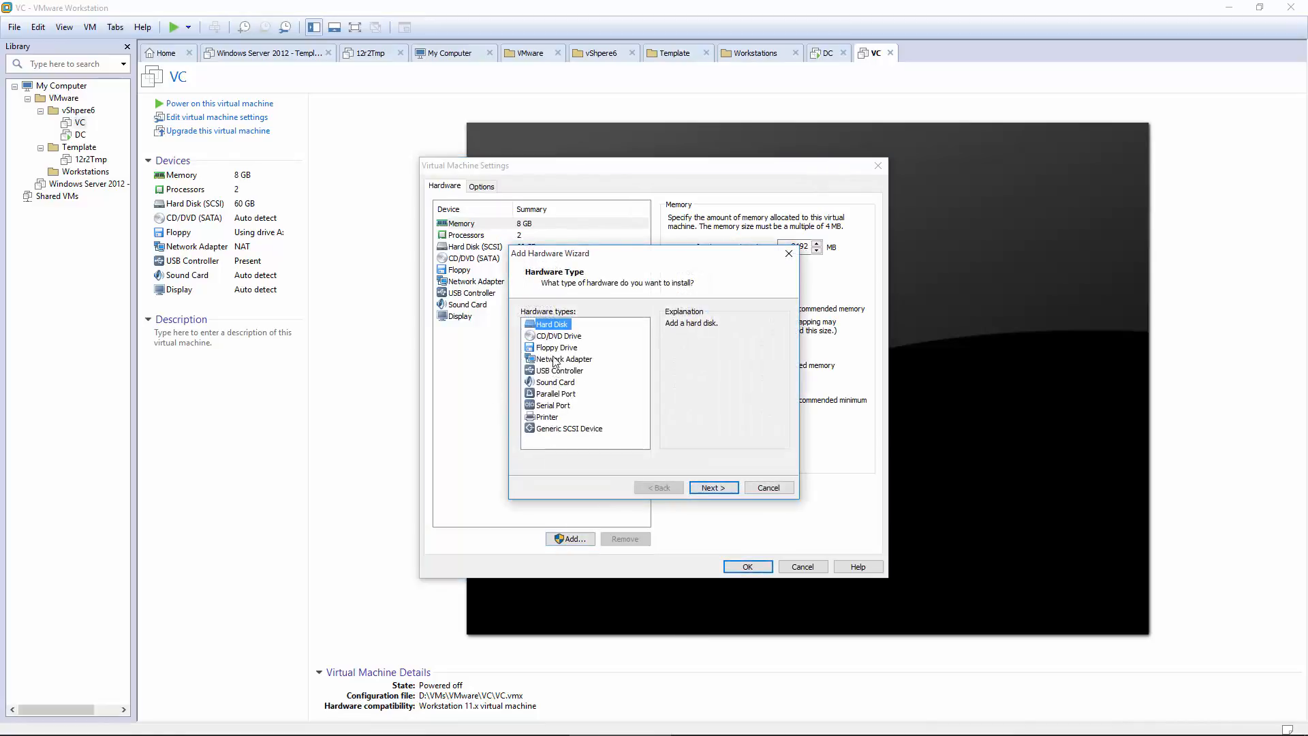
pyautogui.click(560, 359)
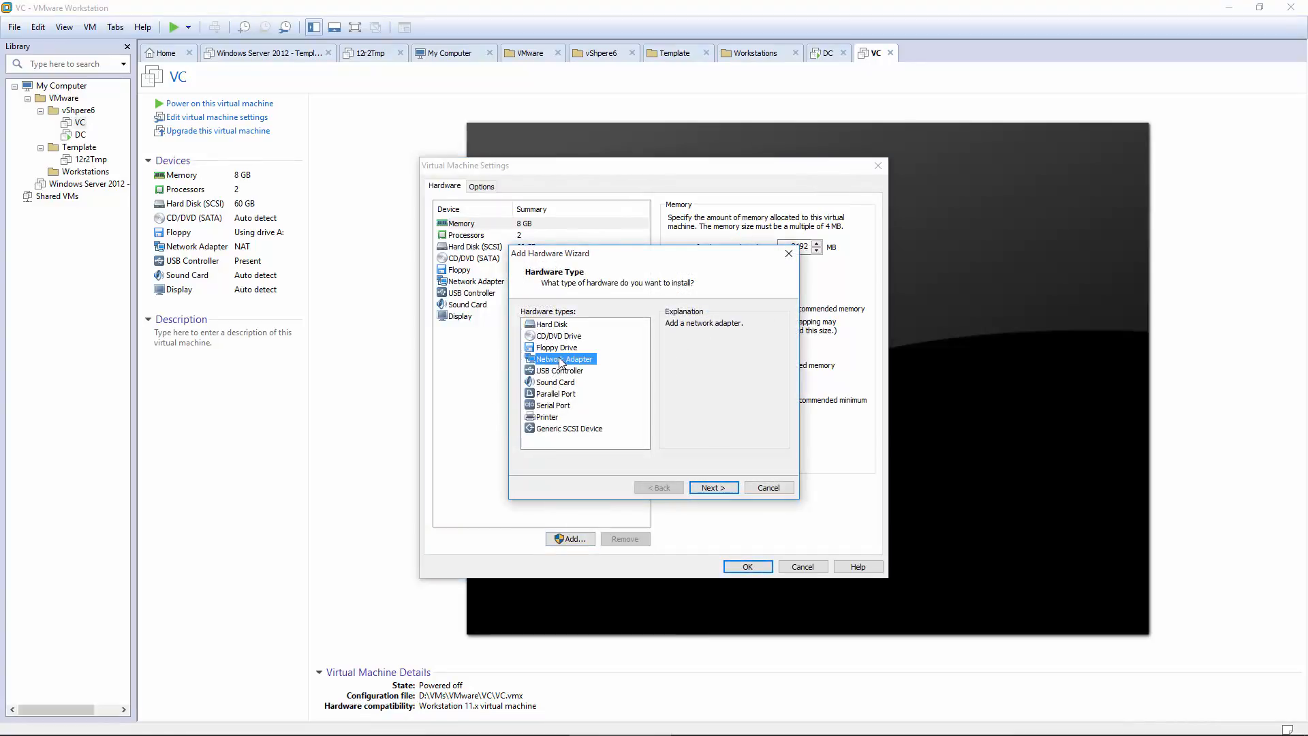
pyautogui.click(712, 489)
pyautogui.click(523, 387)
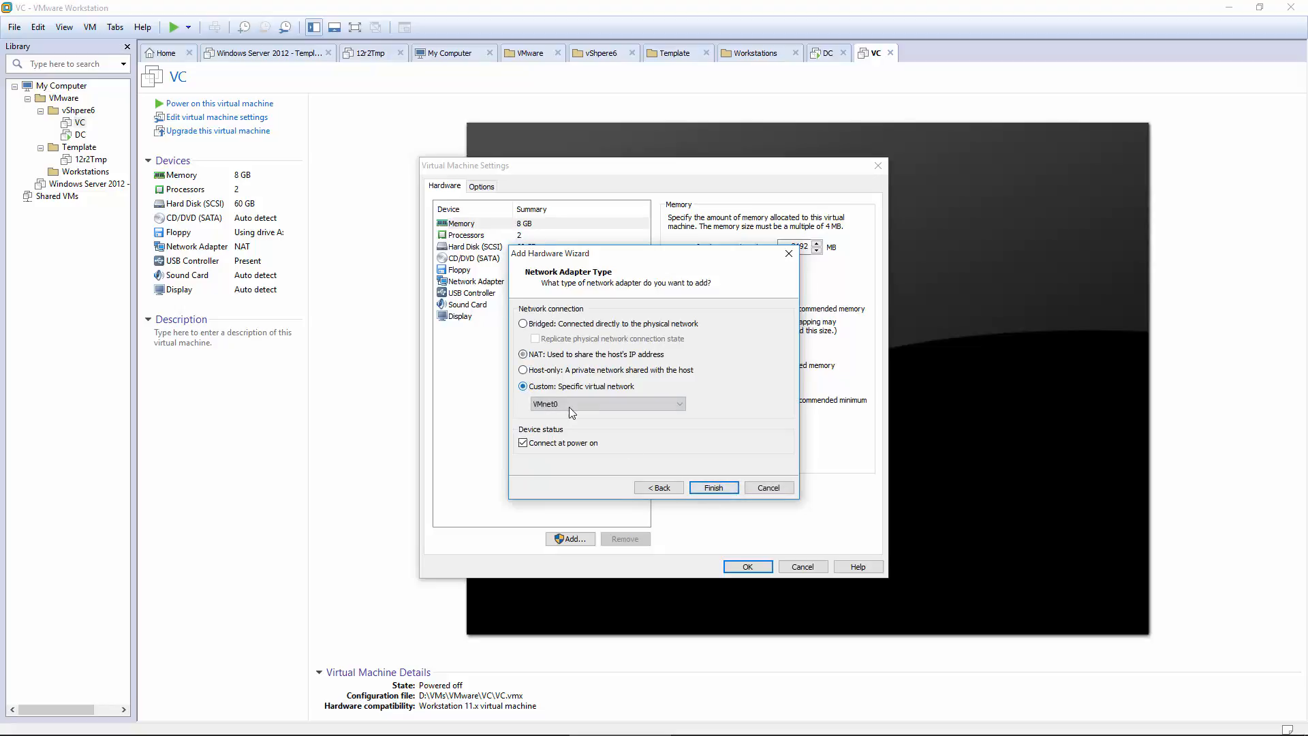
pyautogui.click(570, 407)
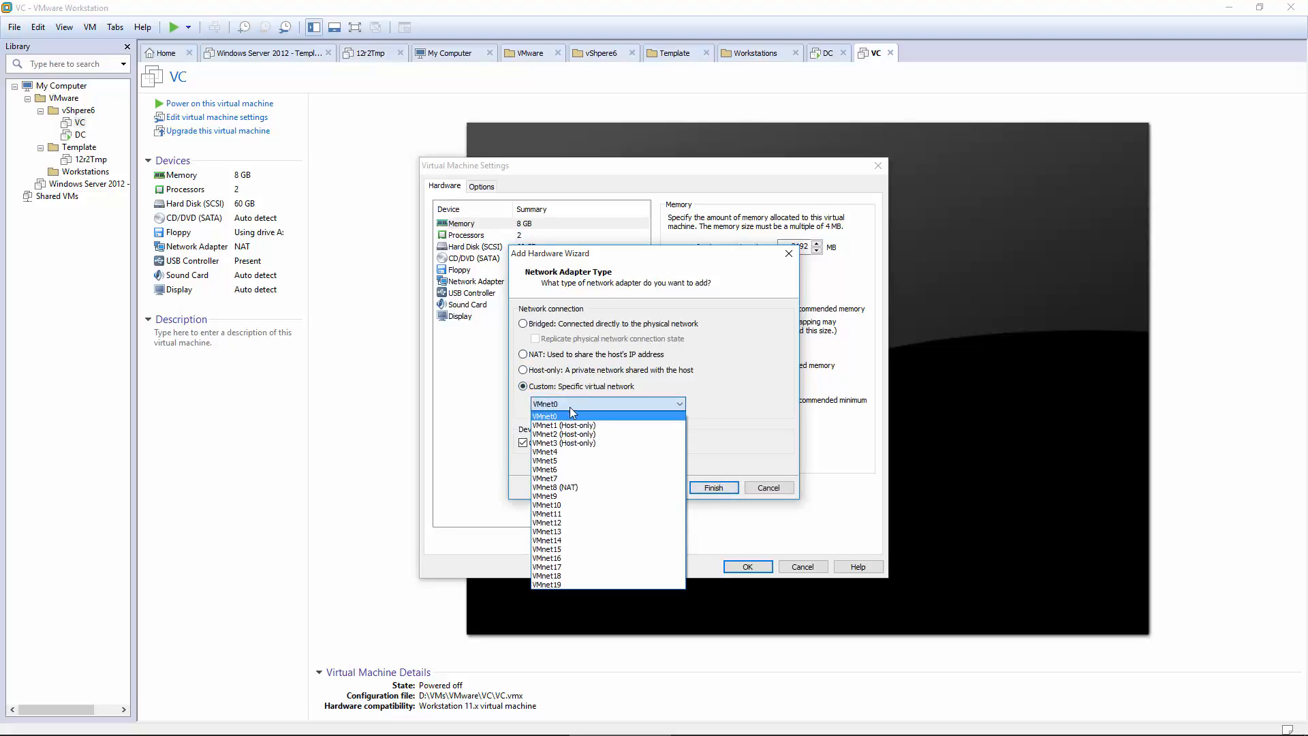
pyautogui.click(583, 444)
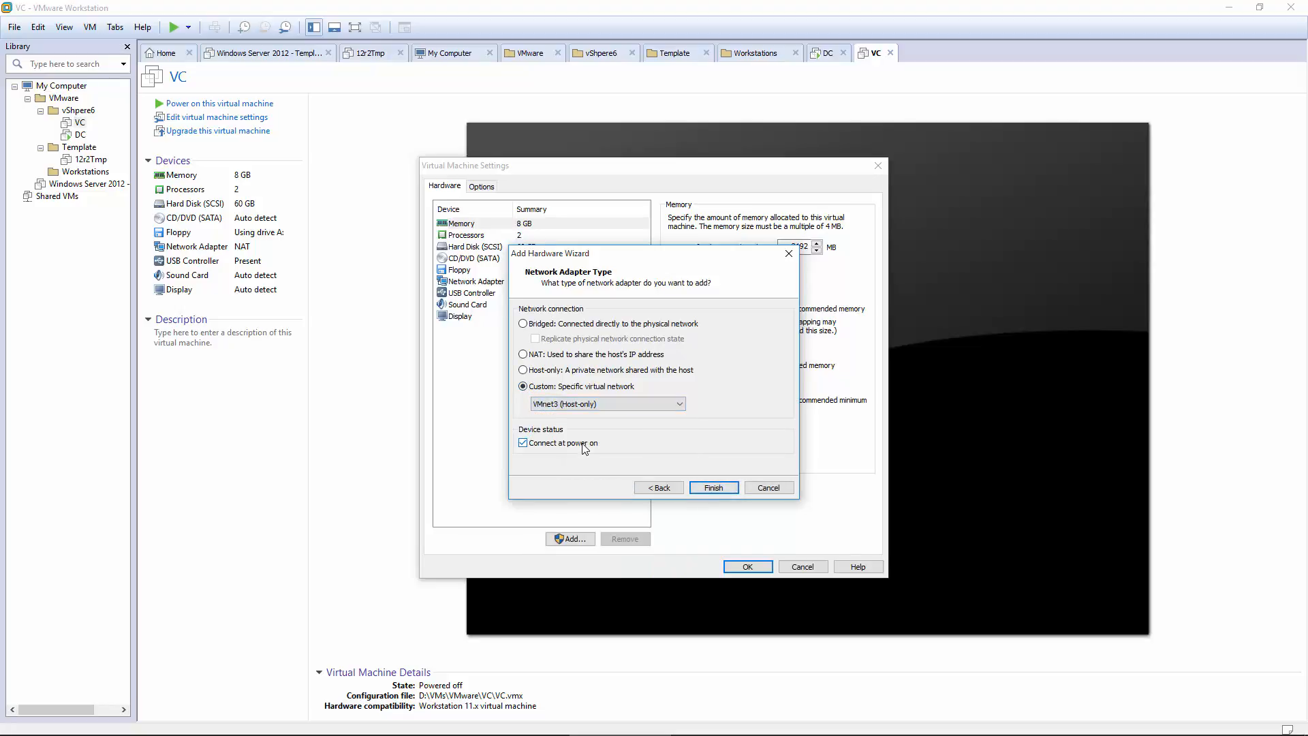
pyautogui.click(711, 489)
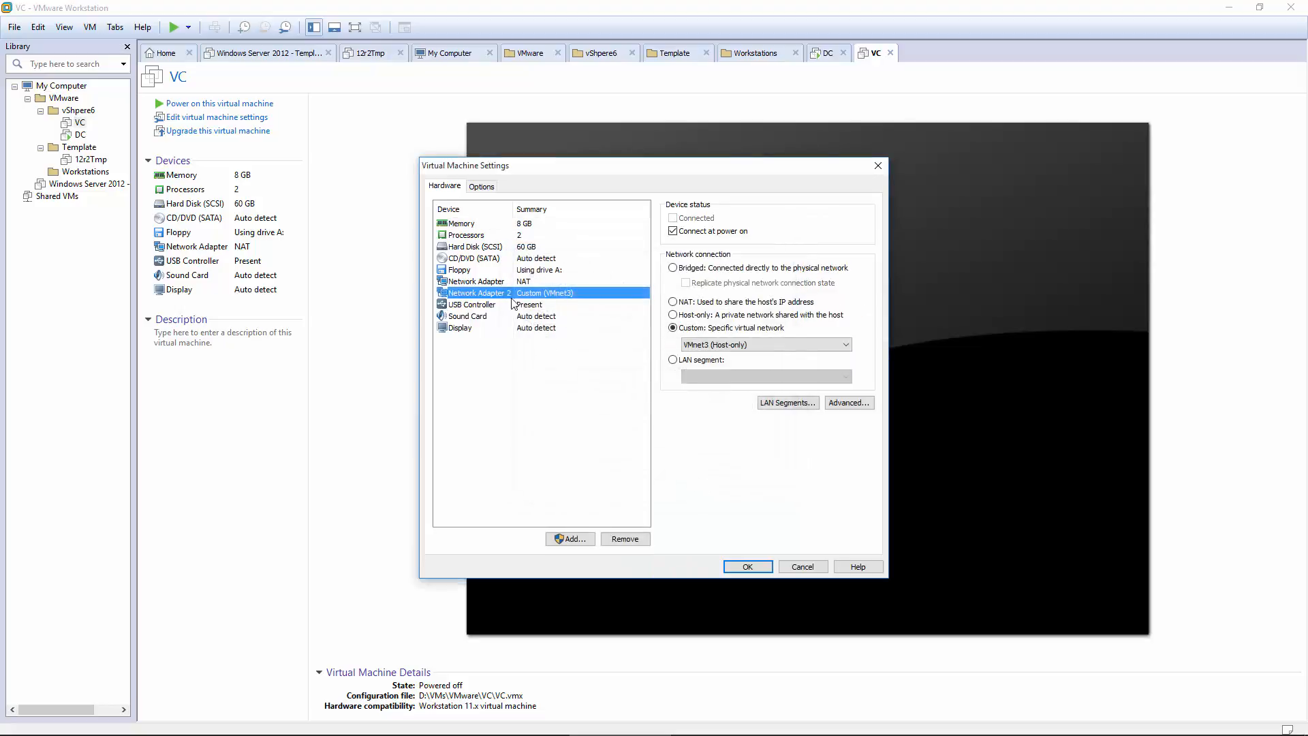
pyautogui.click(487, 281)
pyautogui.click(493, 293)
pyautogui.click(747, 566)
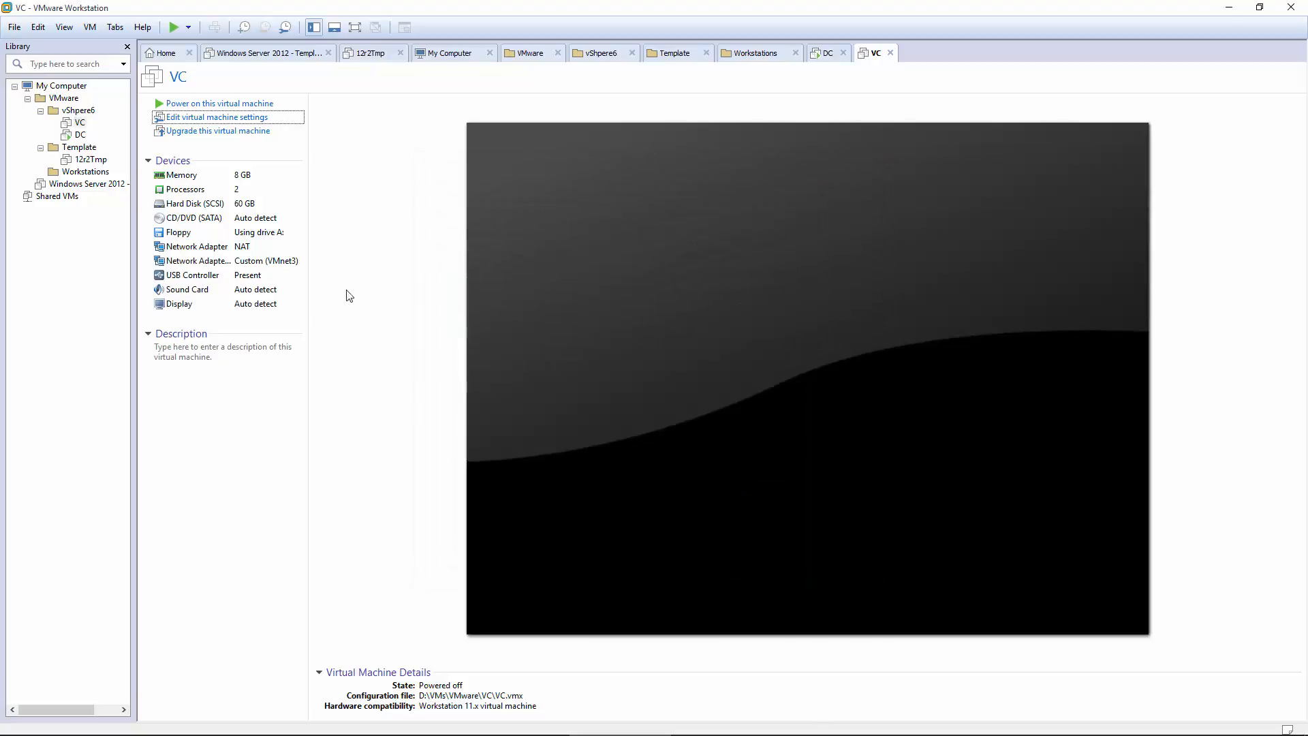
# Step: Power on the VC machine and dismiss the removable devices notice
pyautogui.click(220, 103)
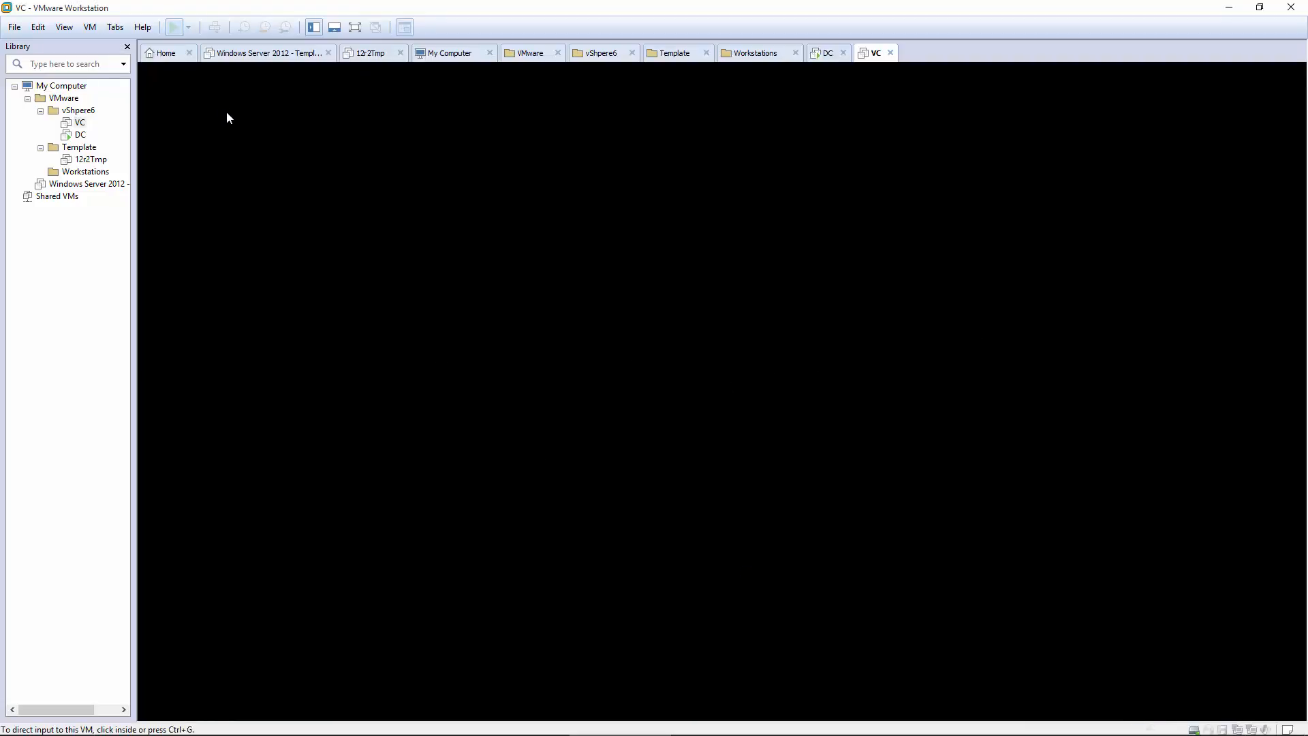
pyautogui.click(753, 445)
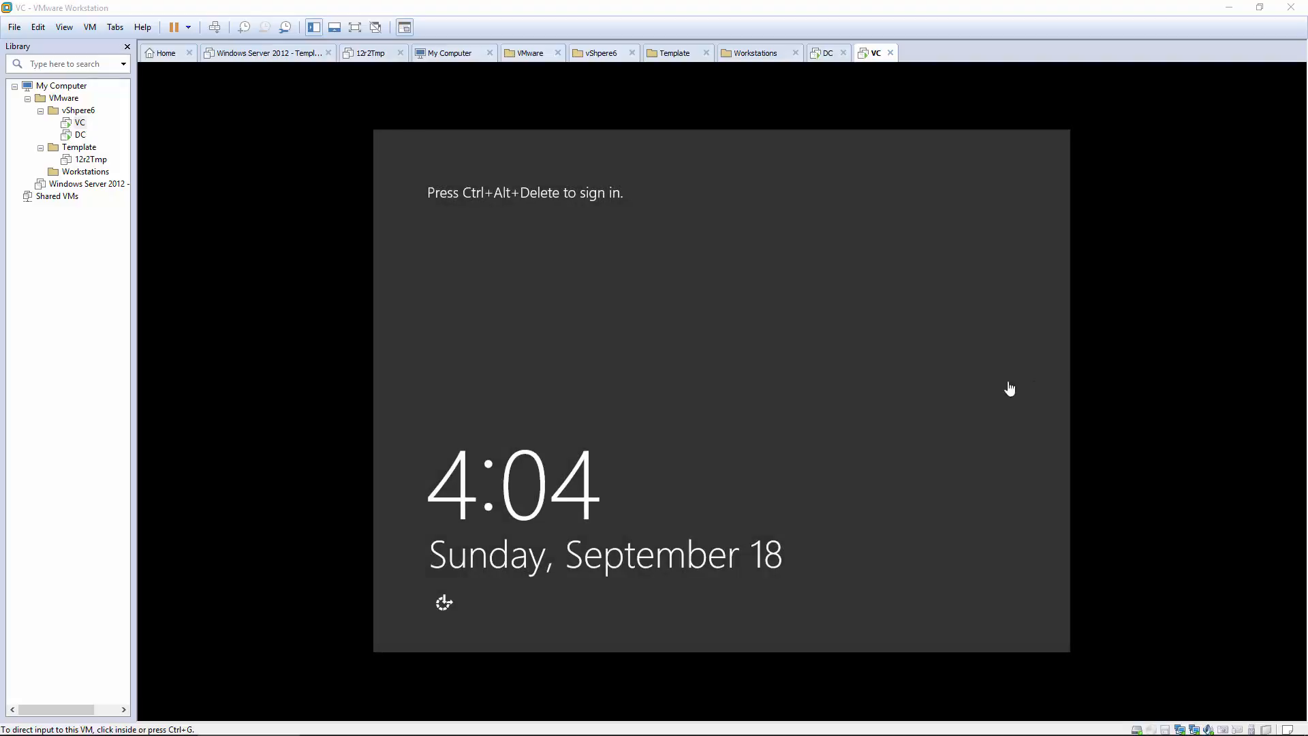
pyautogui.click(1007, 388)
# Step: Sign in as Administrator and open Network and Sharing Center from the tray network icon
pyautogui.press('ctrl+alt+Insert')
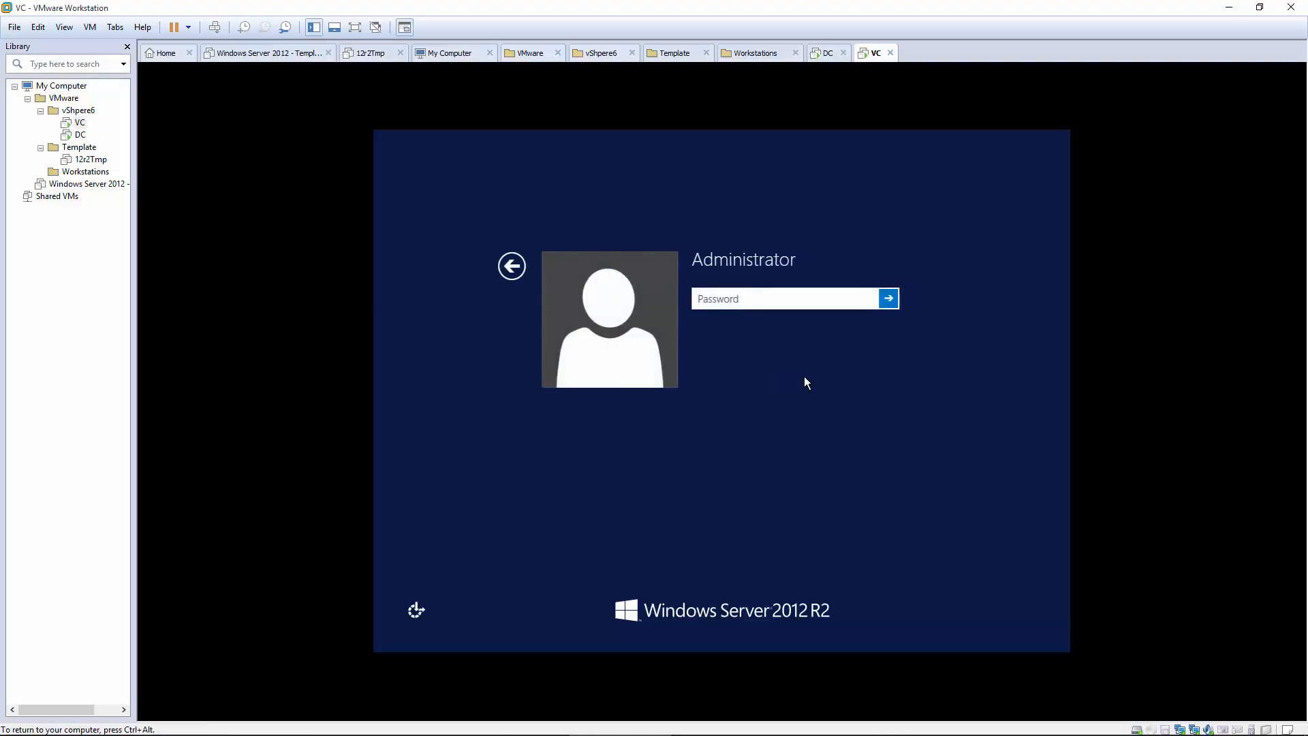
pyautogui.write('Password1!')
pyautogui.press('Return')
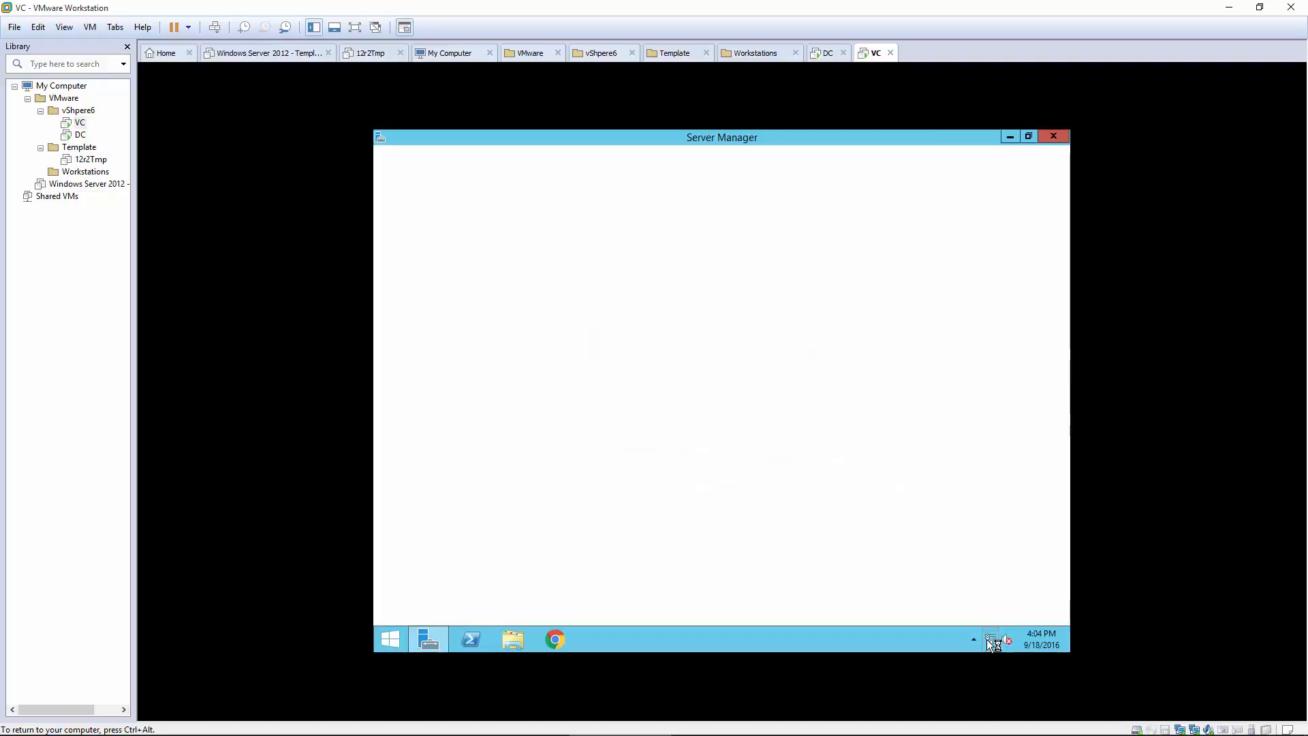
pyautogui.rightClick(991, 641)
pyautogui.click(971, 632)
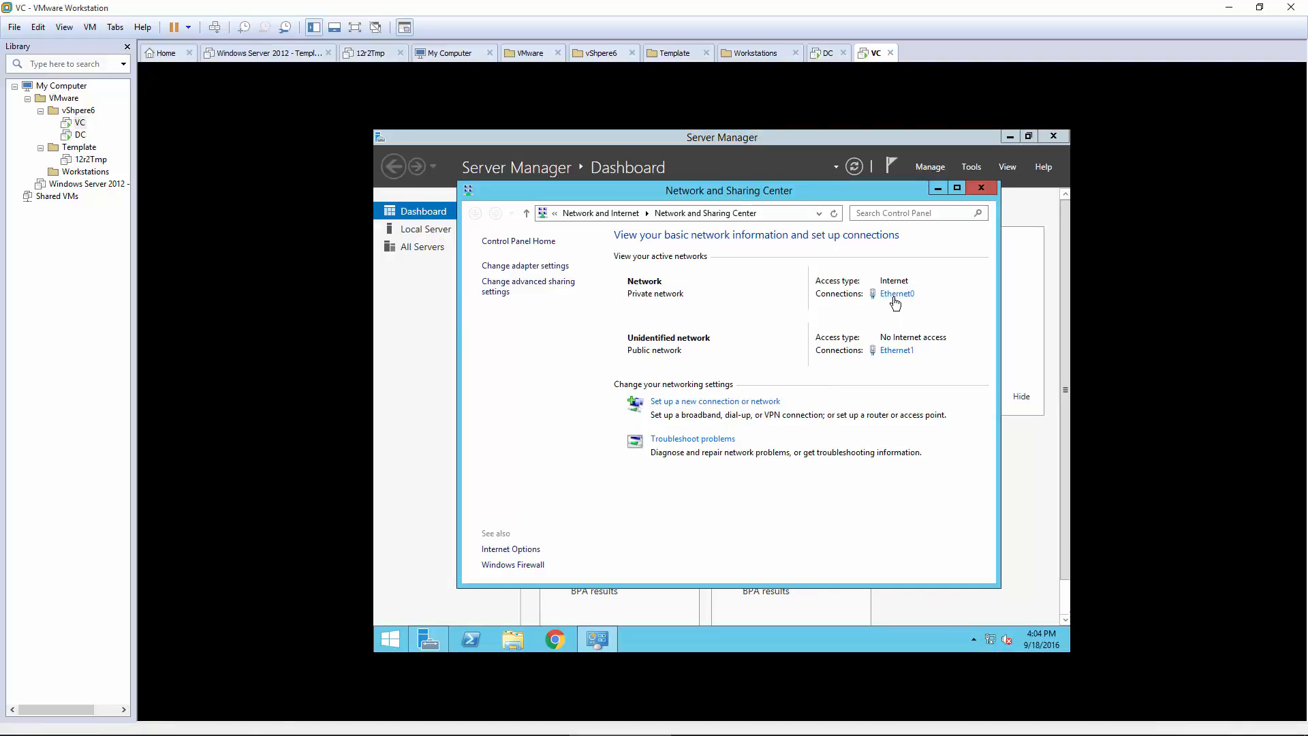
# Step: Check Ethernet0's connection details, noting its IPv4 address 192.168.246.131
pyautogui.click(895, 297)
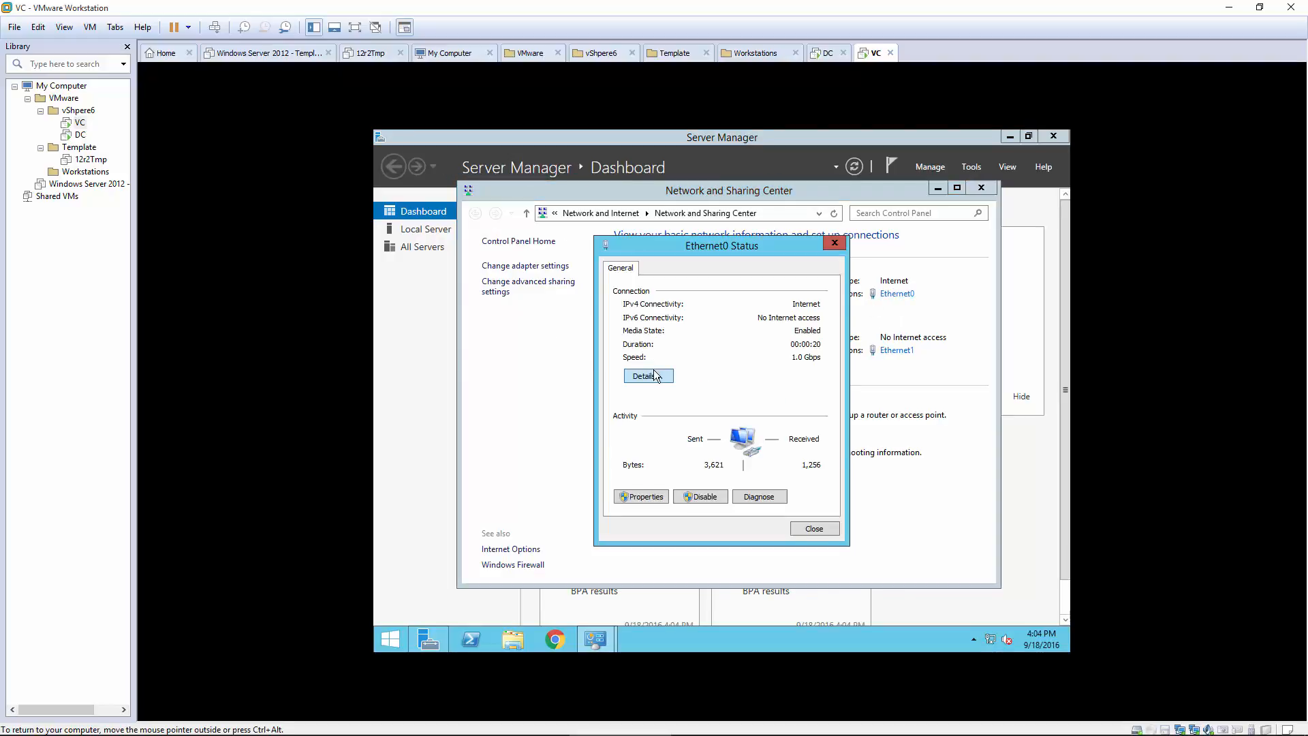
pyautogui.click(648, 376)
pyautogui.click(875, 339)
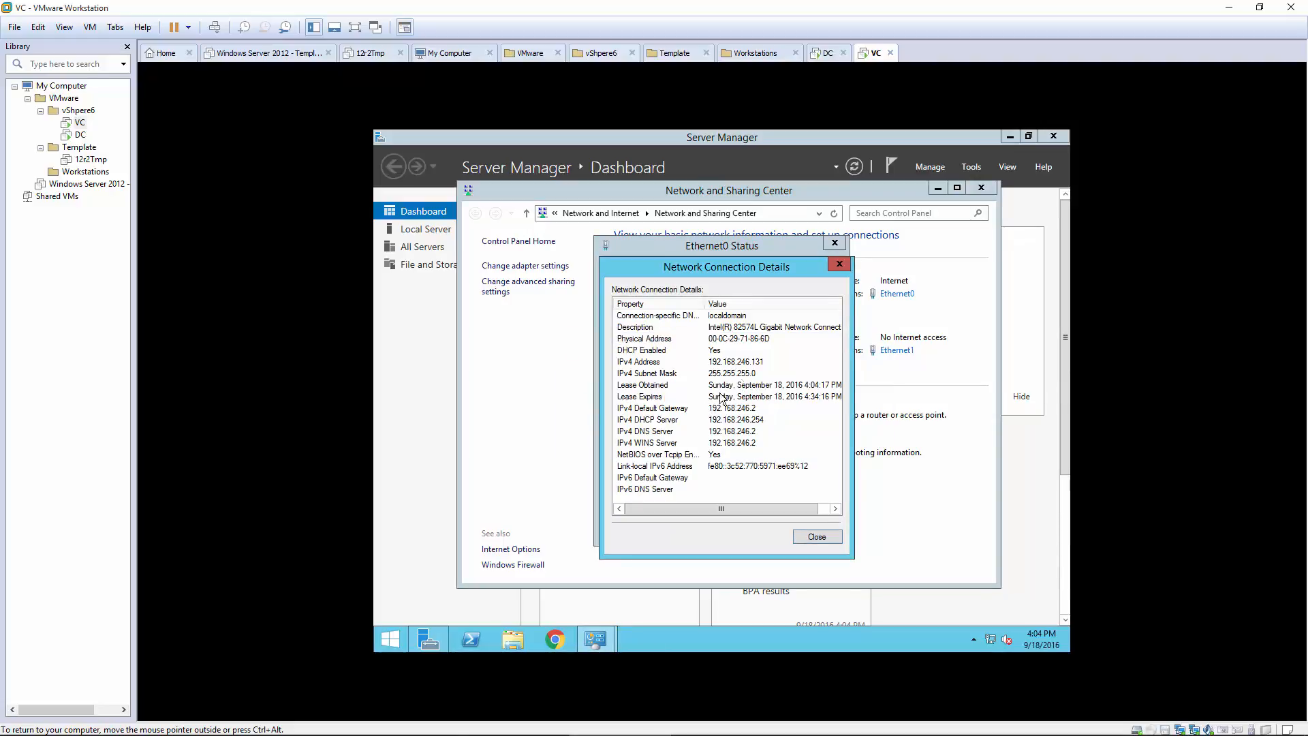
pyautogui.click(744, 363)
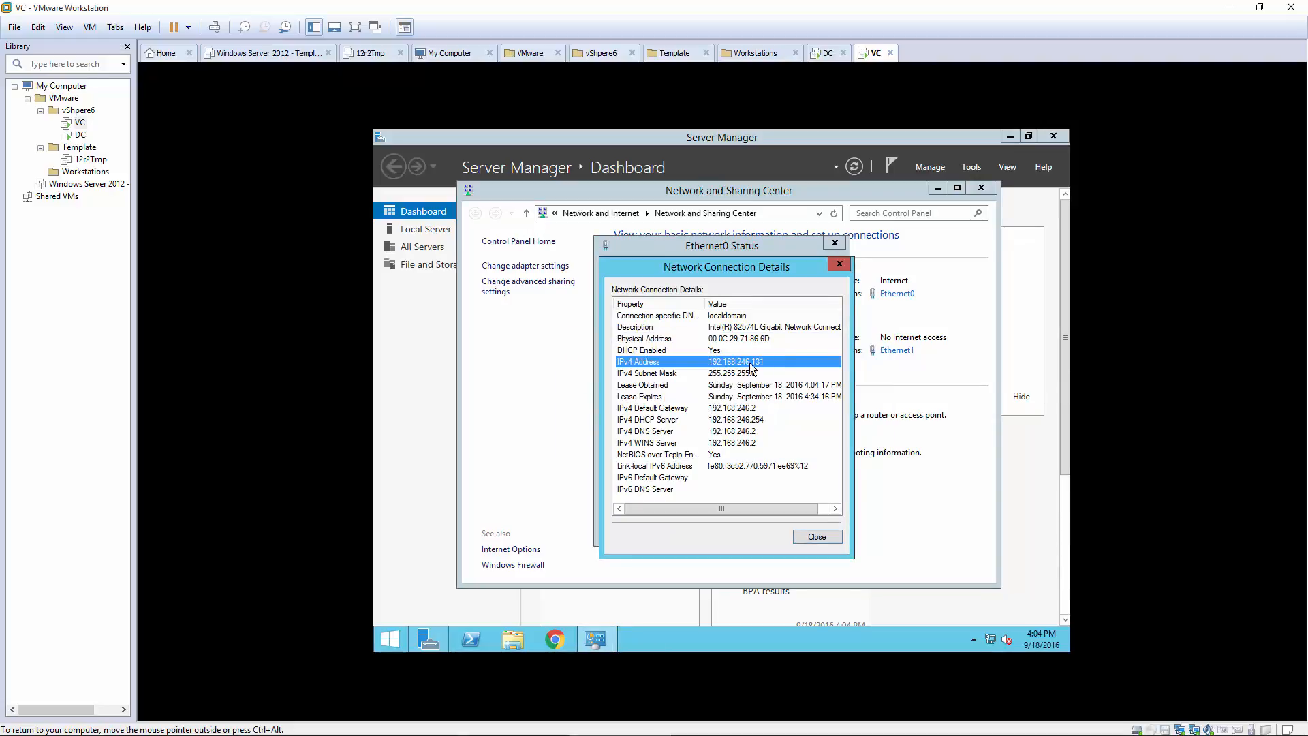
pyautogui.click(816, 534)
pyautogui.click(838, 244)
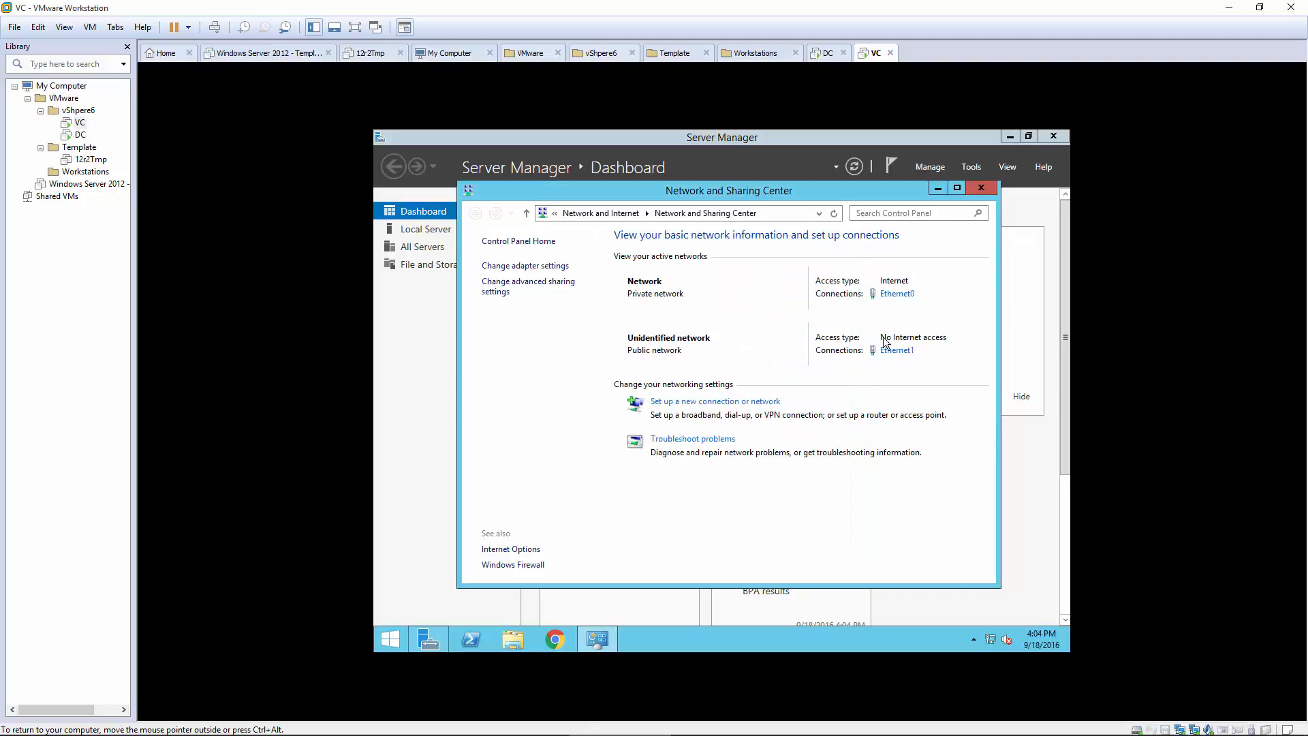
# Step: Check Ethernet1's IPv4 address 192.168.3.128, then bring up the network adapter list
pyautogui.click(894, 350)
pyautogui.click(651, 375)
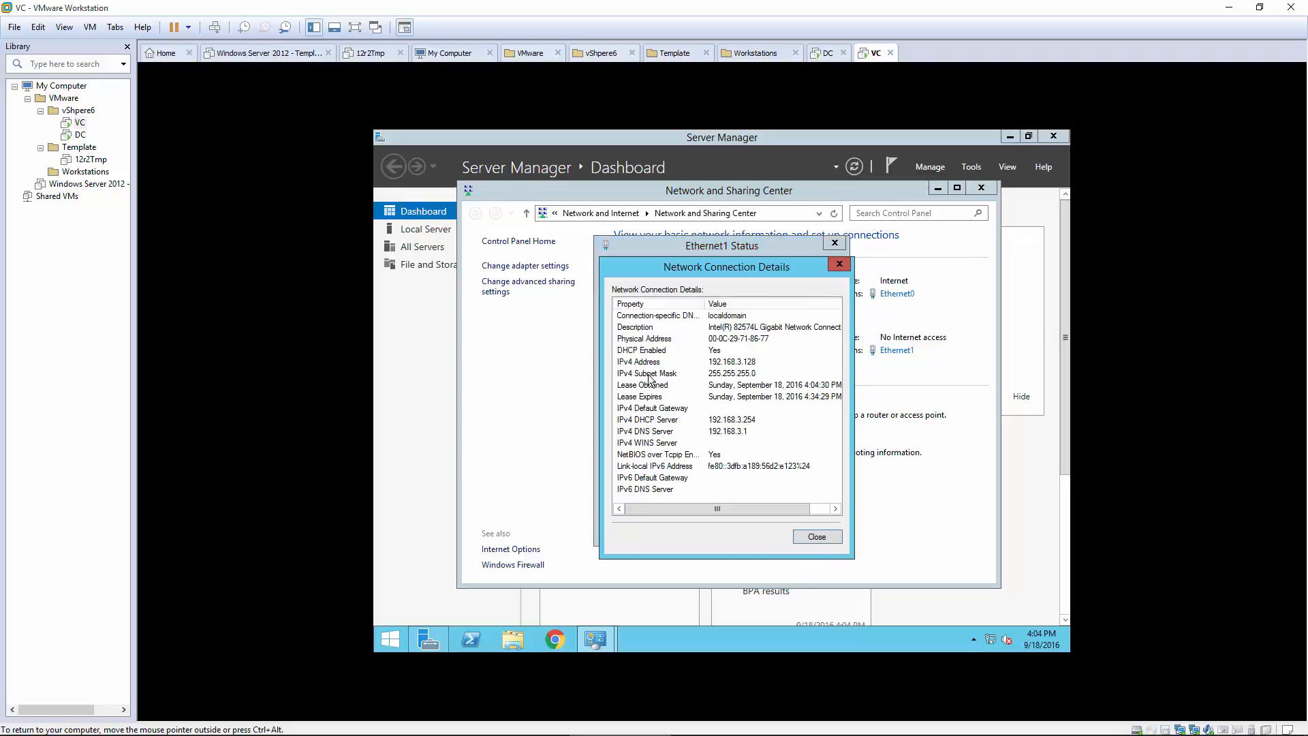
pyautogui.click(739, 363)
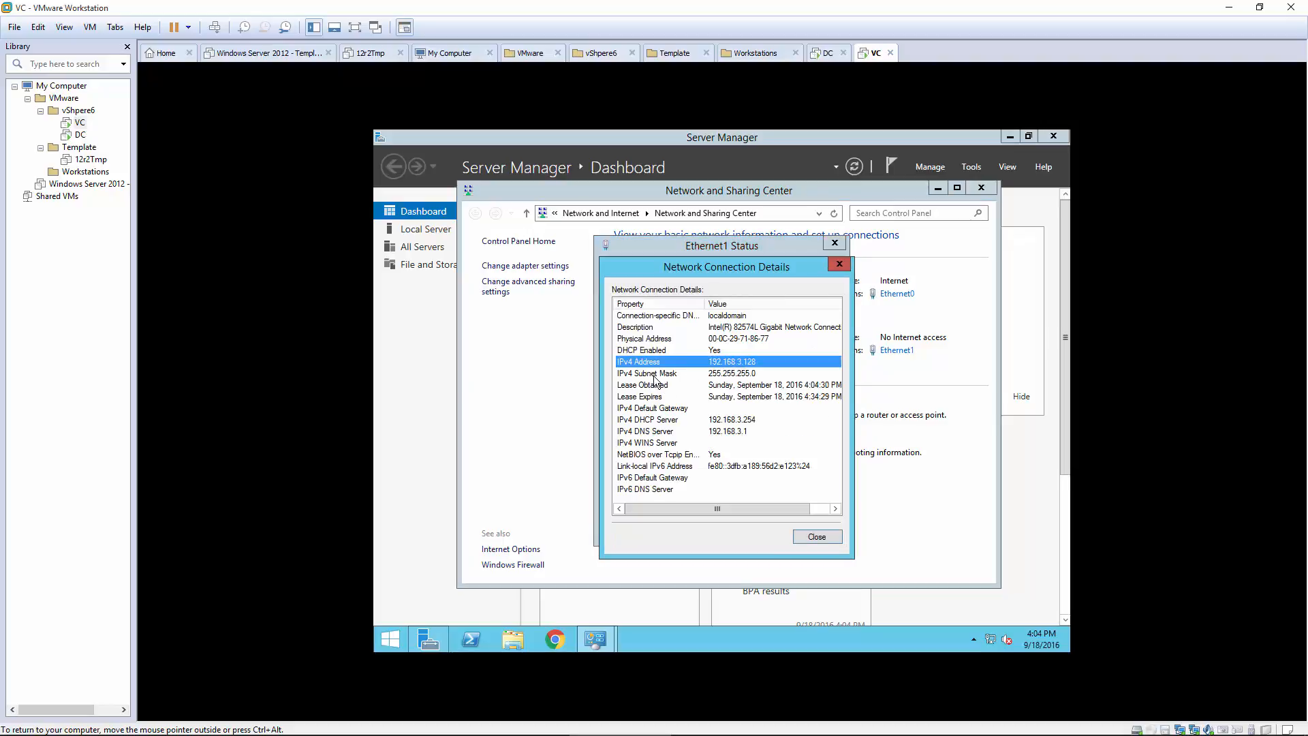
pyautogui.click(839, 265)
pyautogui.click(835, 243)
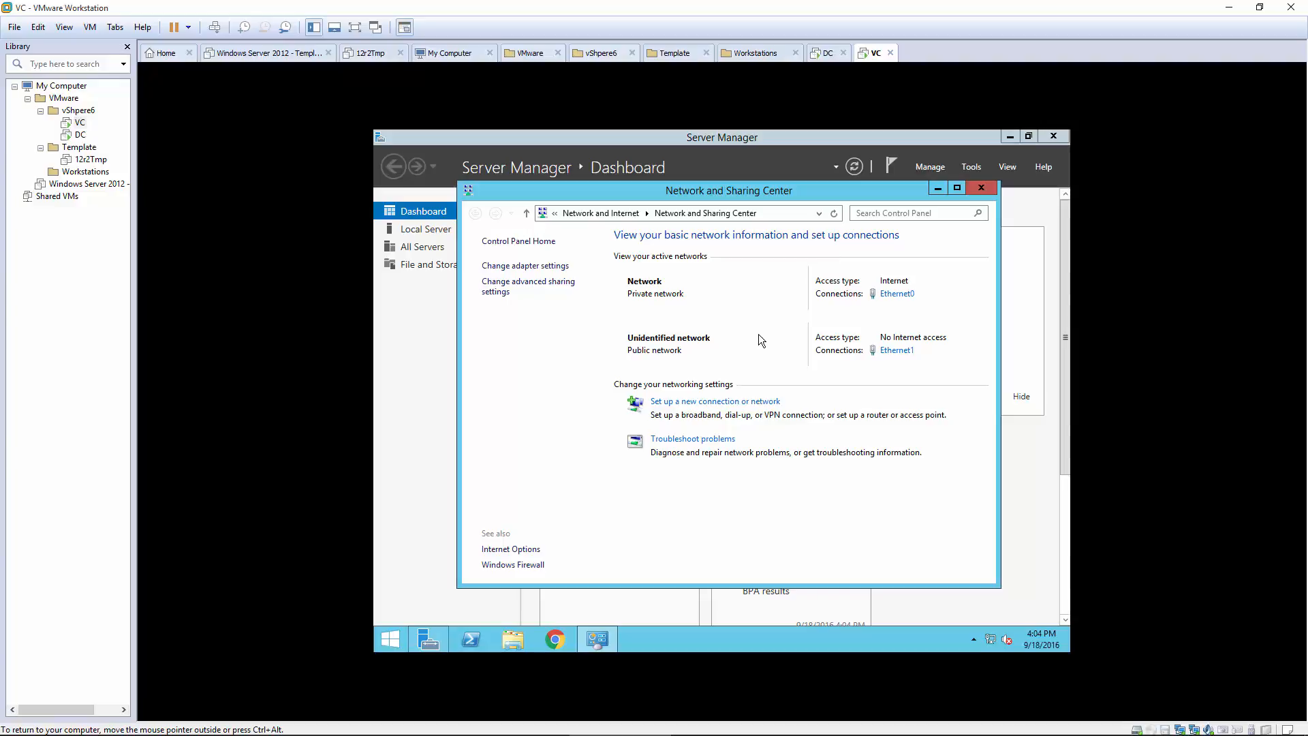
pyautogui.click(524, 266)
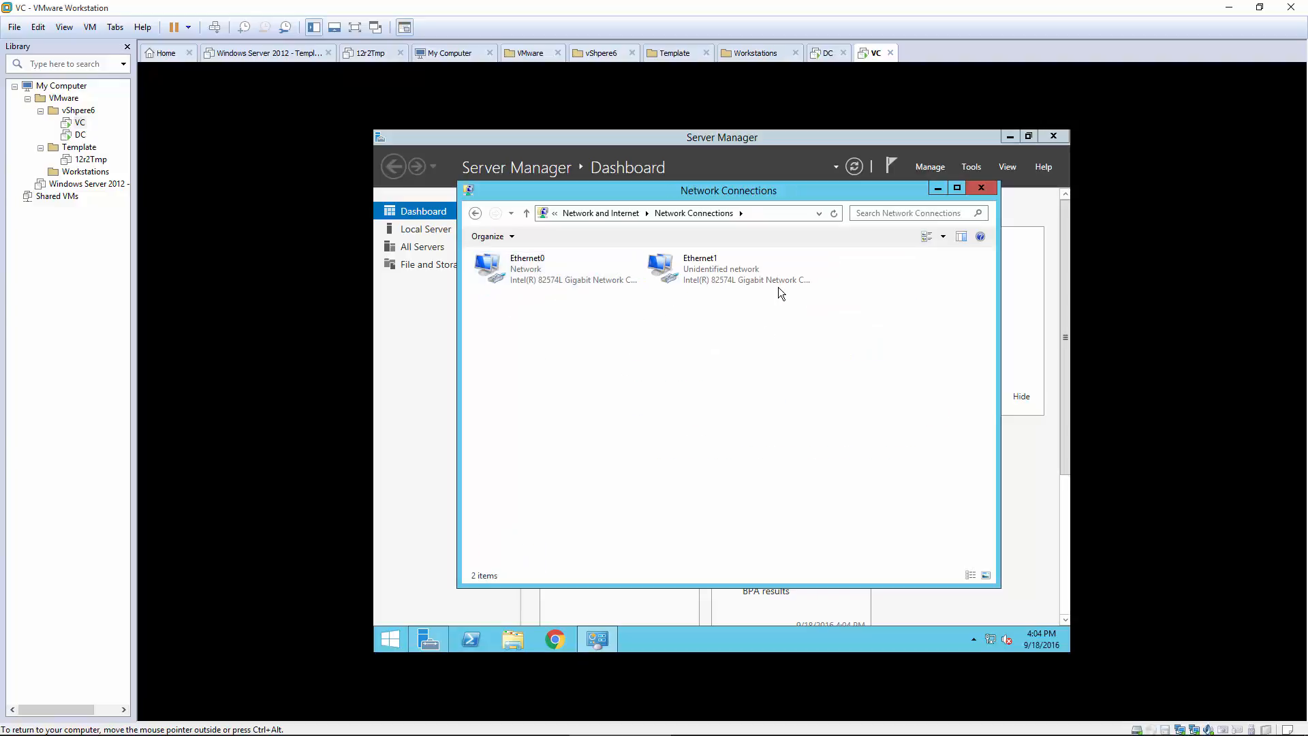
# Step: In Network Connections, rename Ethernet1 to 'iSCSI' and reselect Ethernet0
pyautogui.rightClick(533, 276)
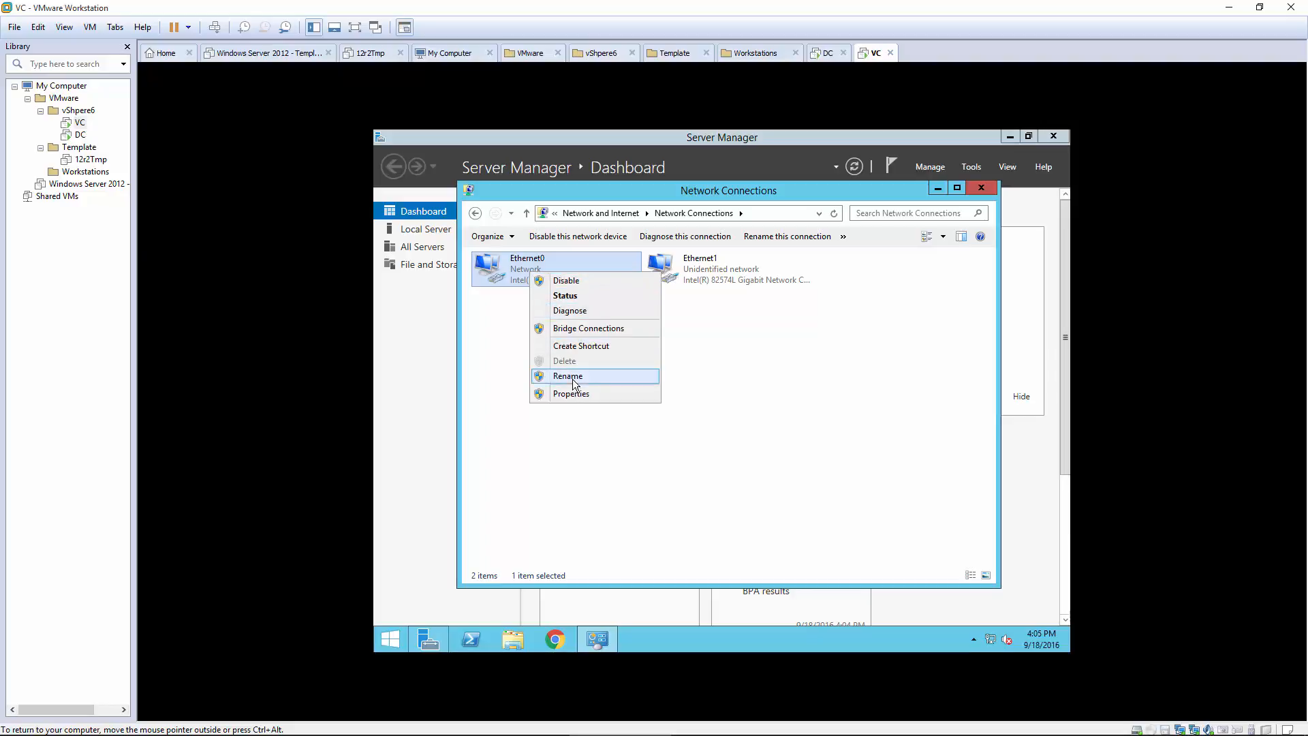
pyautogui.click(656, 279)
pyautogui.rightClick(706, 275)
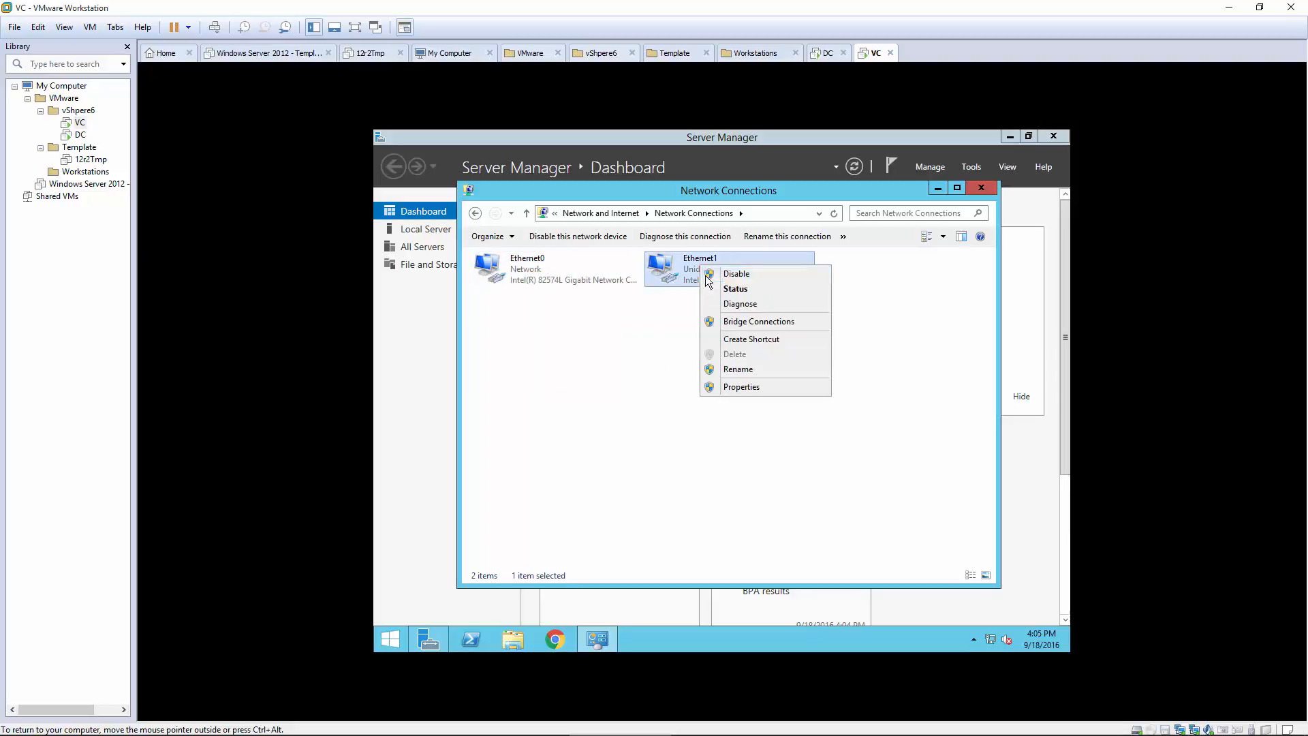
pyautogui.click(739, 369)
pyautogui.write('i')
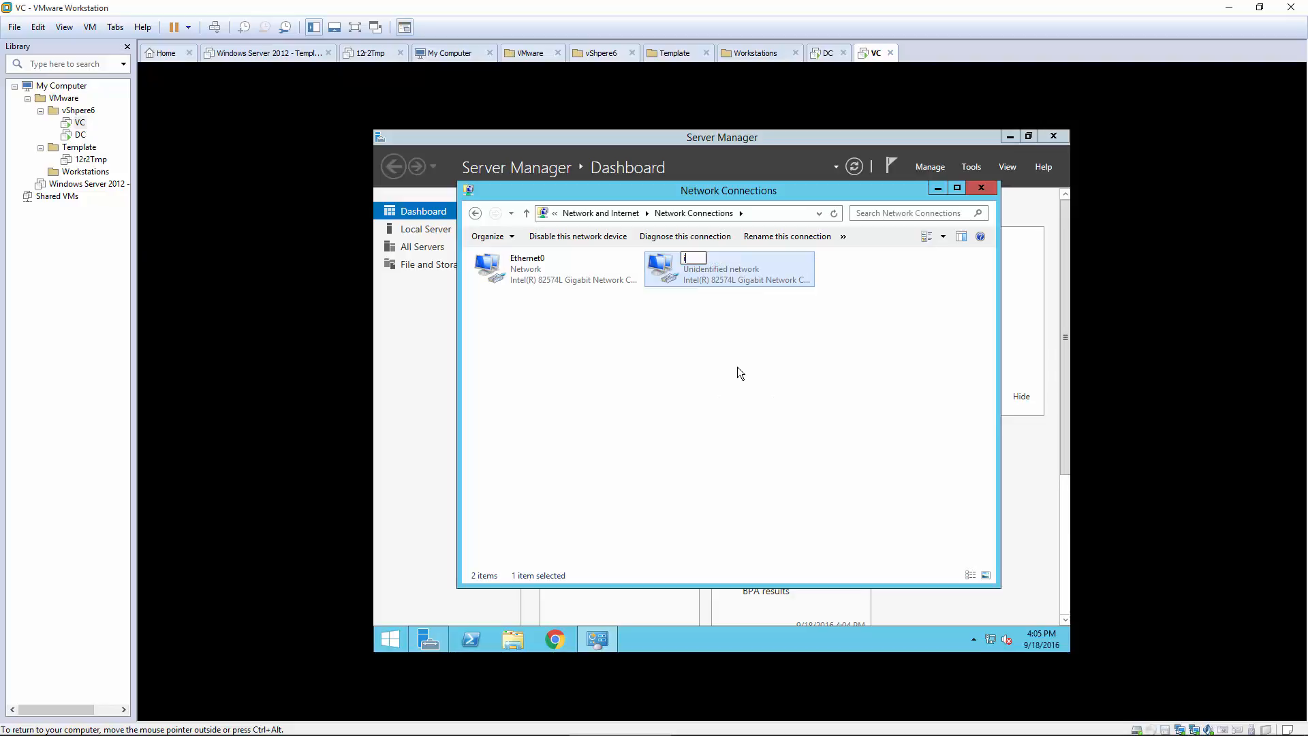
pyautogui.write('SCSI')
pyautogui.press('Return')
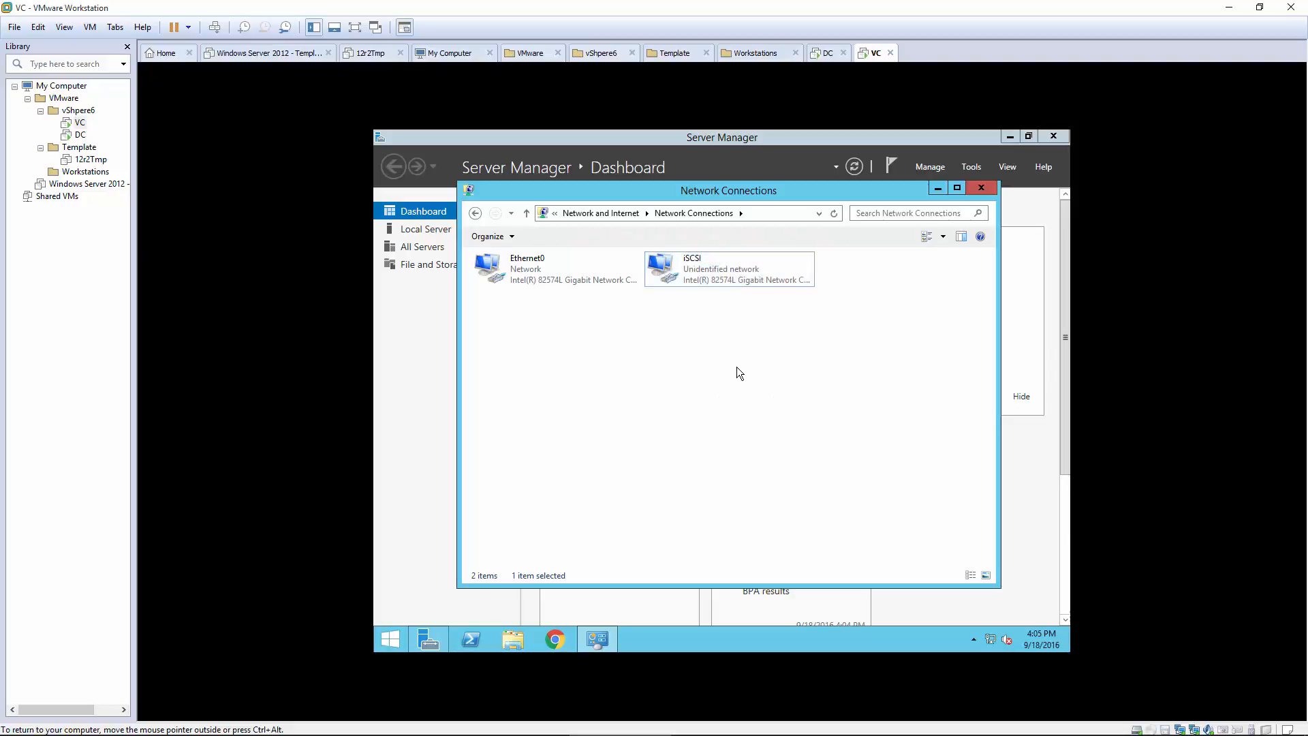
pyautogui.click(540, 270)
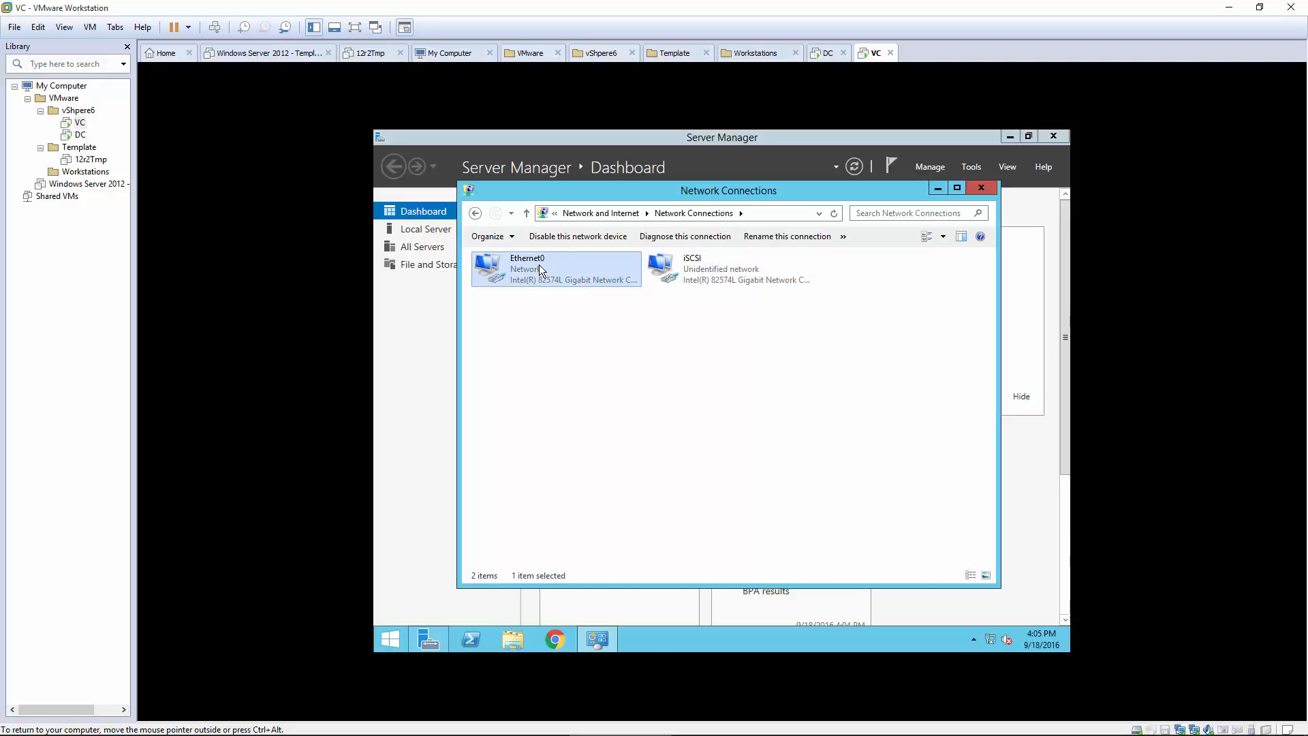
# Step: Open Ethernet0's IPv4 properties and switch to a manually entered IP address
pyautogui.rightClick(540, 270)
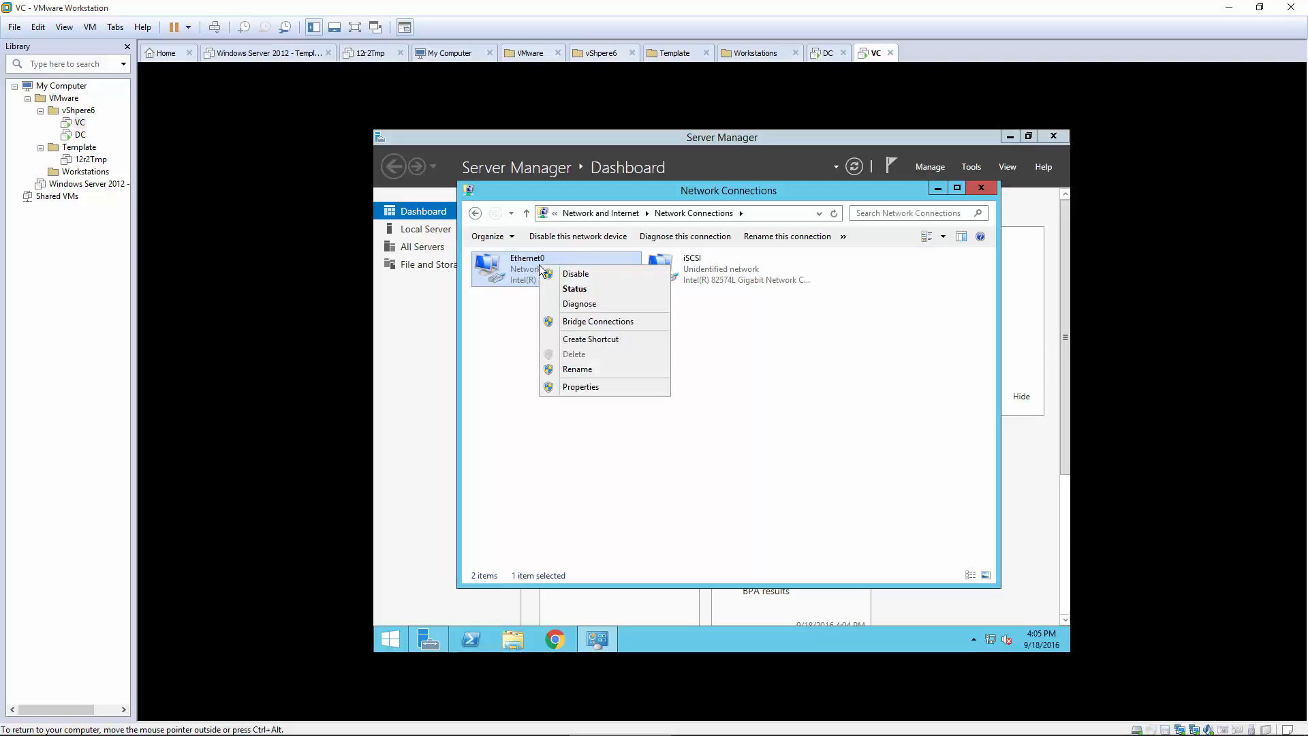
pyautogui.click(575, 390)
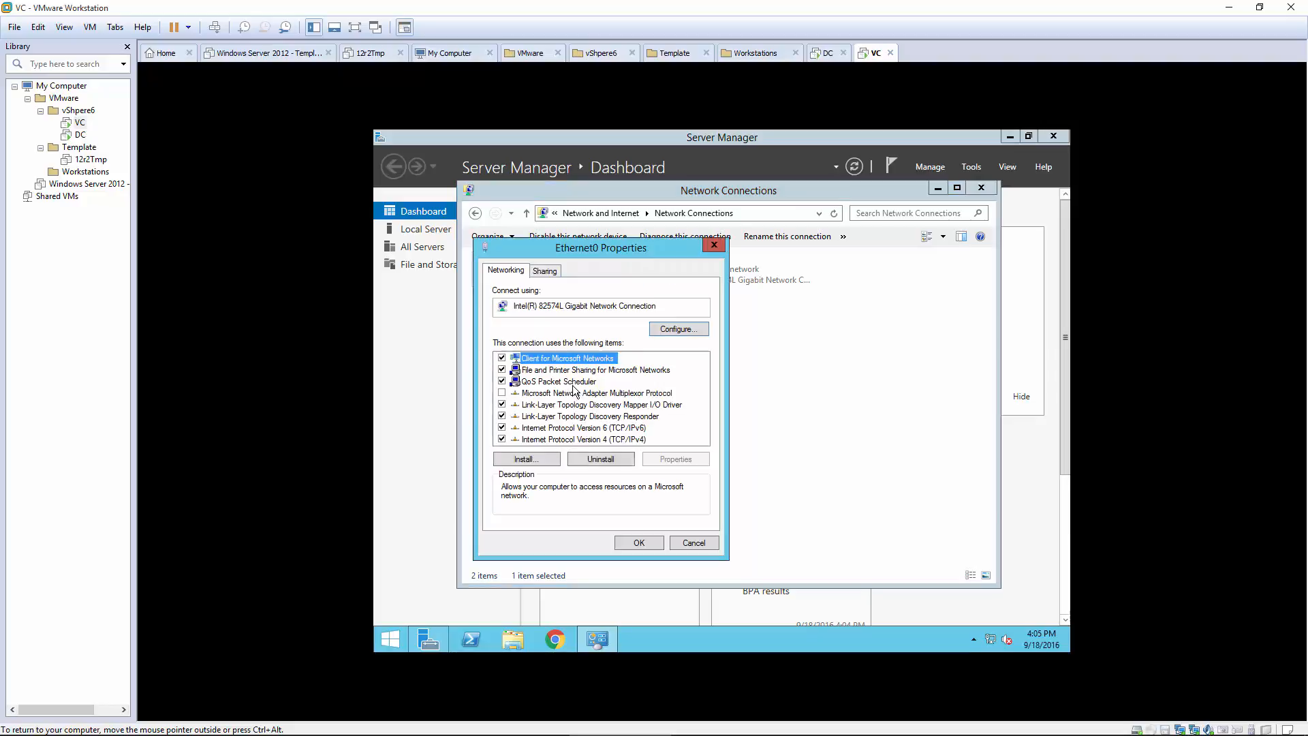
pyautogui.click(622, 439)
pyautogui.click(663, 464)
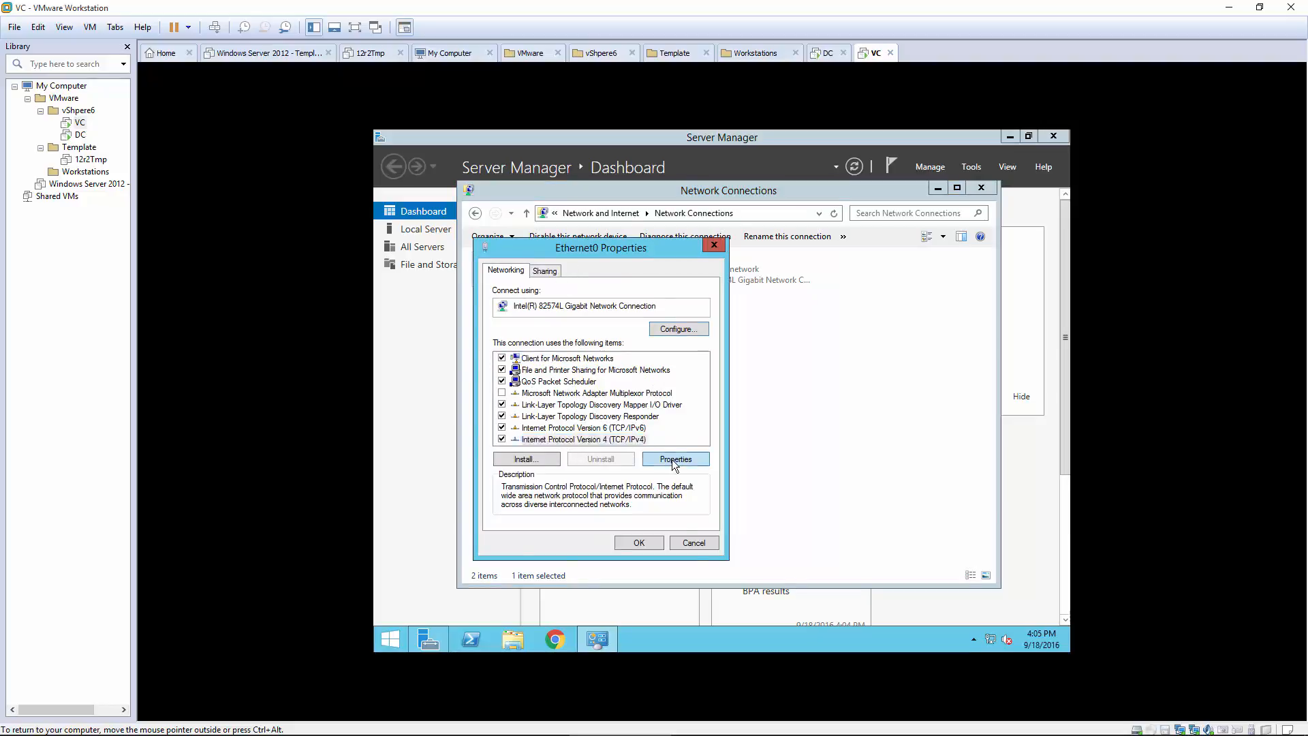
pyautogui.click(558, 400)
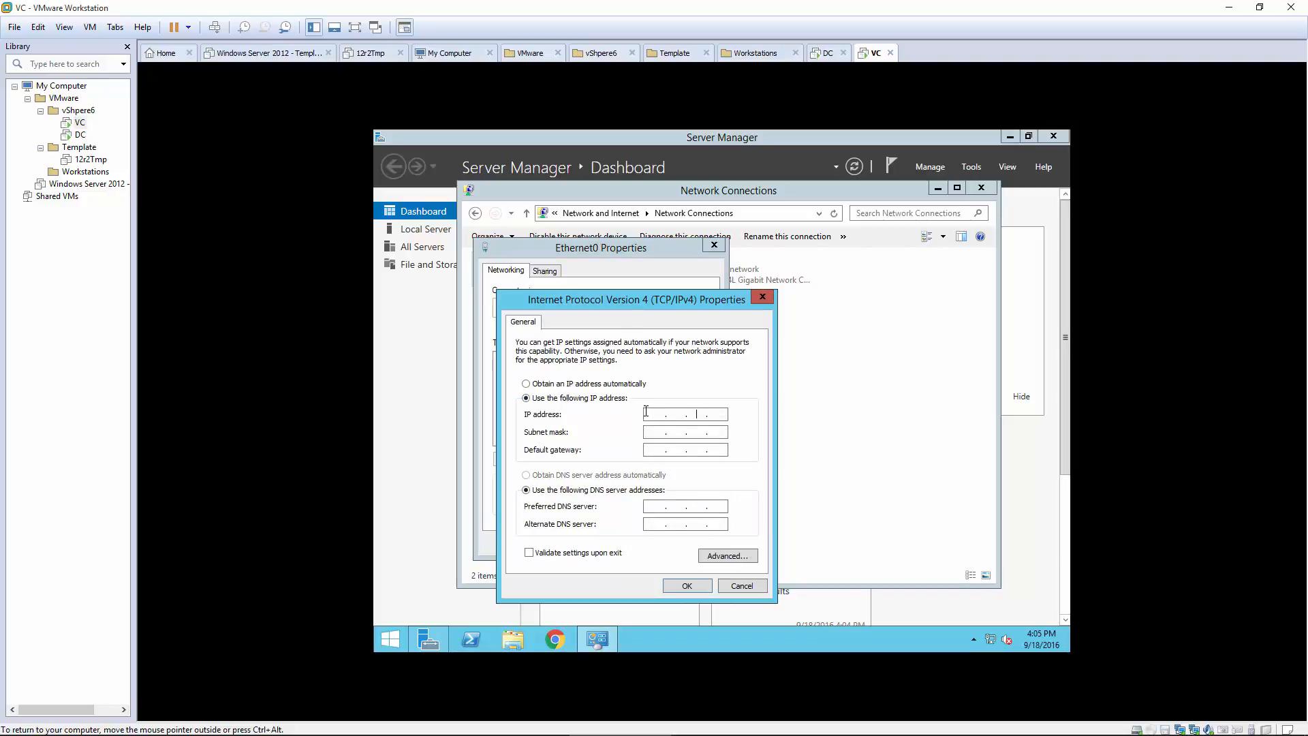
# Step: Enter IP 192.168.246.20, mask 255.255.255.0, gateway 192.168.246.2, DNS 192.168.246.19, and apply
pyautogui.press('Right')
pyautogui.write('6')
pyautogui.click(676, 429)
pyautogui.click(647, 451)
pyautogui.click(652, 505)
pyautogui.write('192')
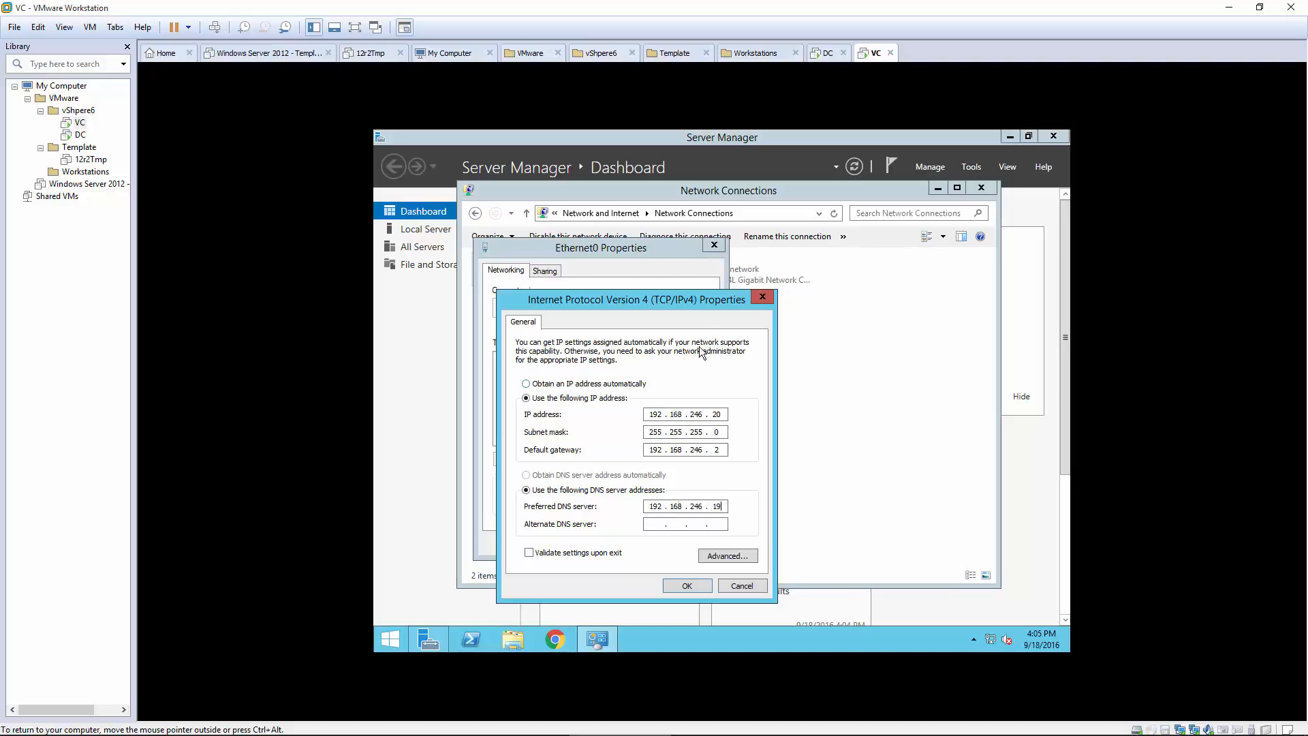
pyautogui.click(684, 583)
pyautogui.click(640, 543)
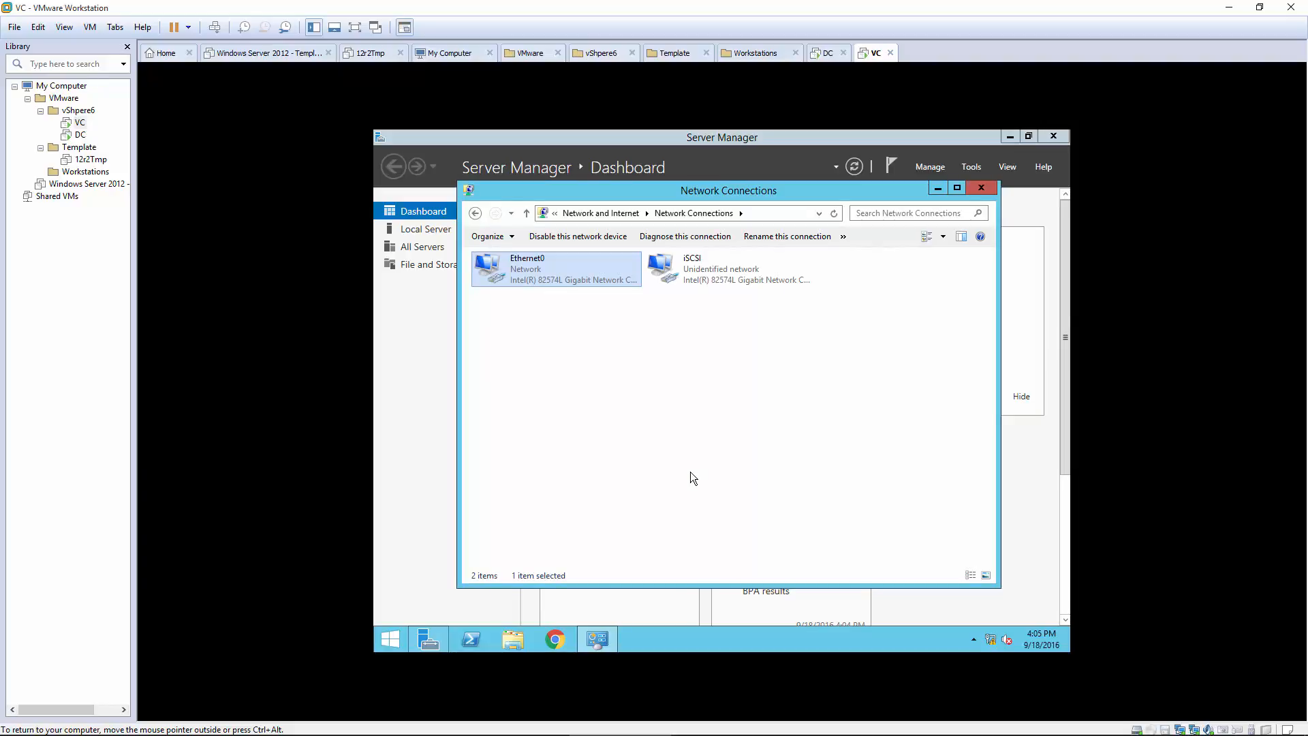
# Step: Rename the Ethernet0 connection to 'MGT'
pyautogui.click(801, 440)
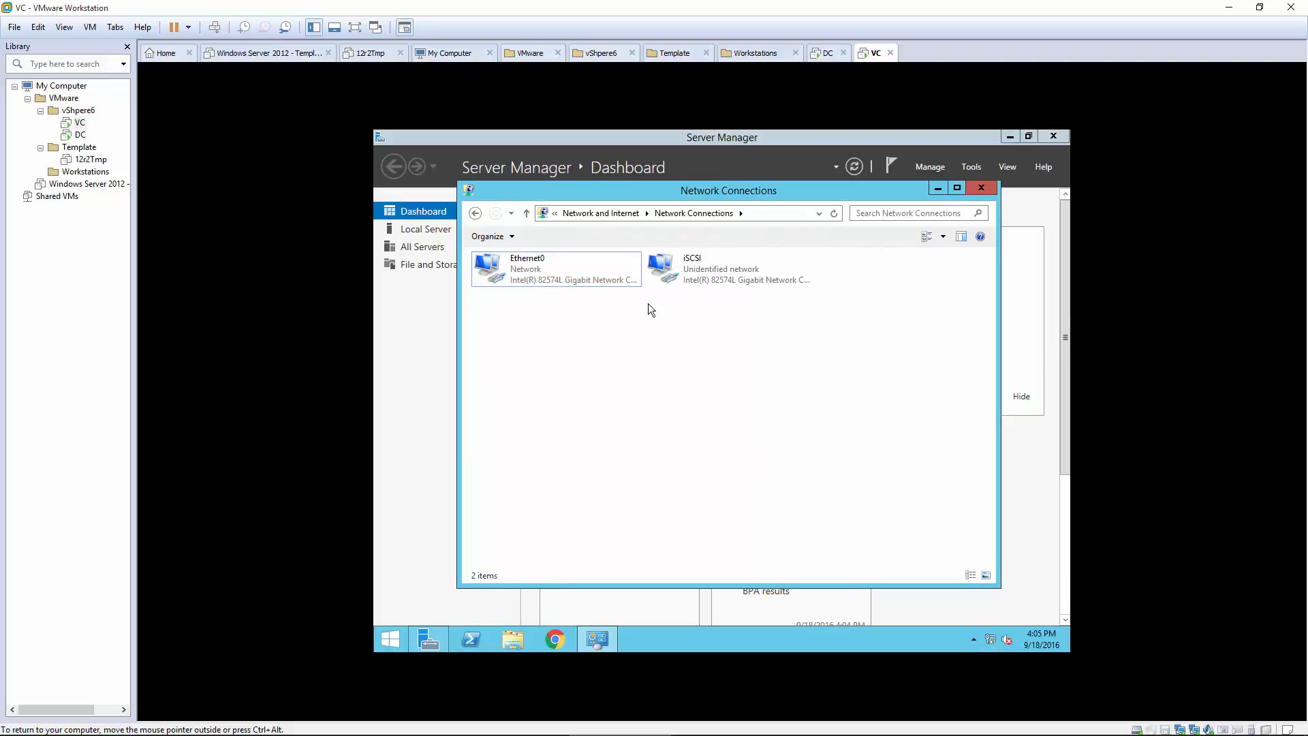
pyautogui.rightClick(522, 261)
pyautogui.click(564, 364)
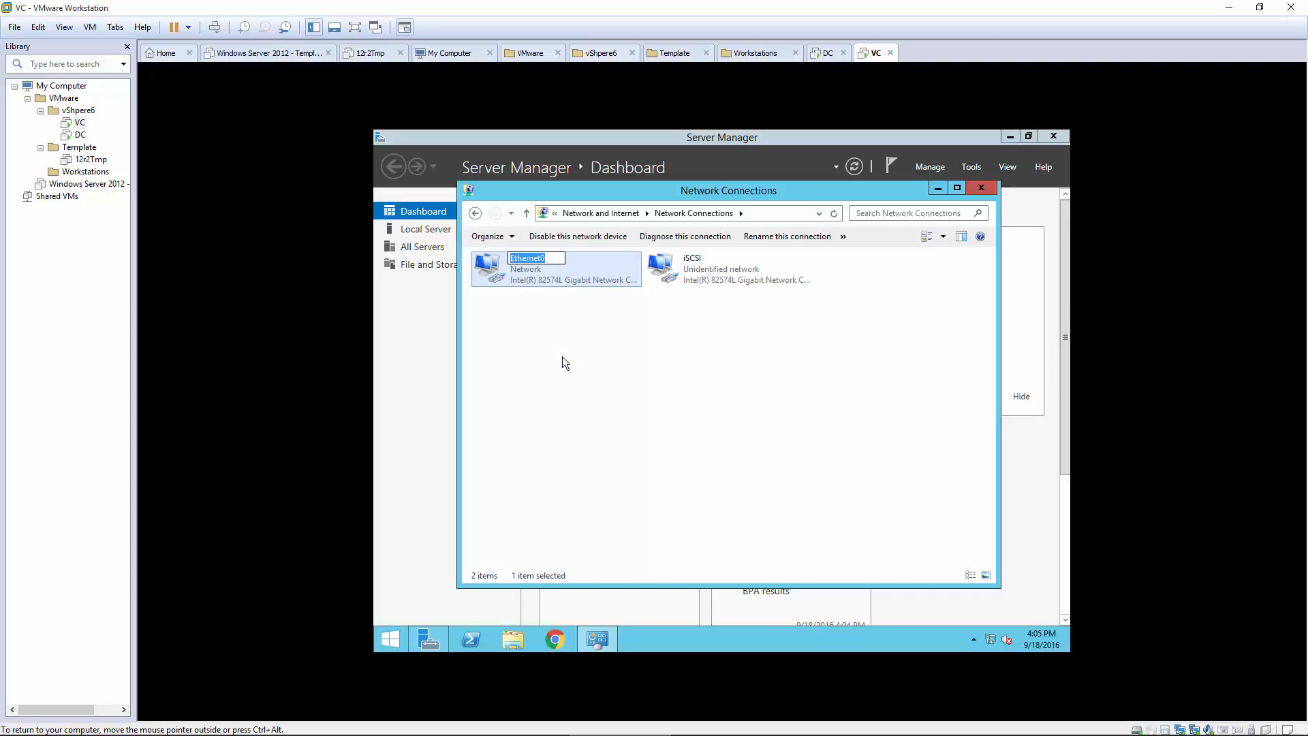
pyautogui.write('MGT')
pyautogui.click(562, 357)
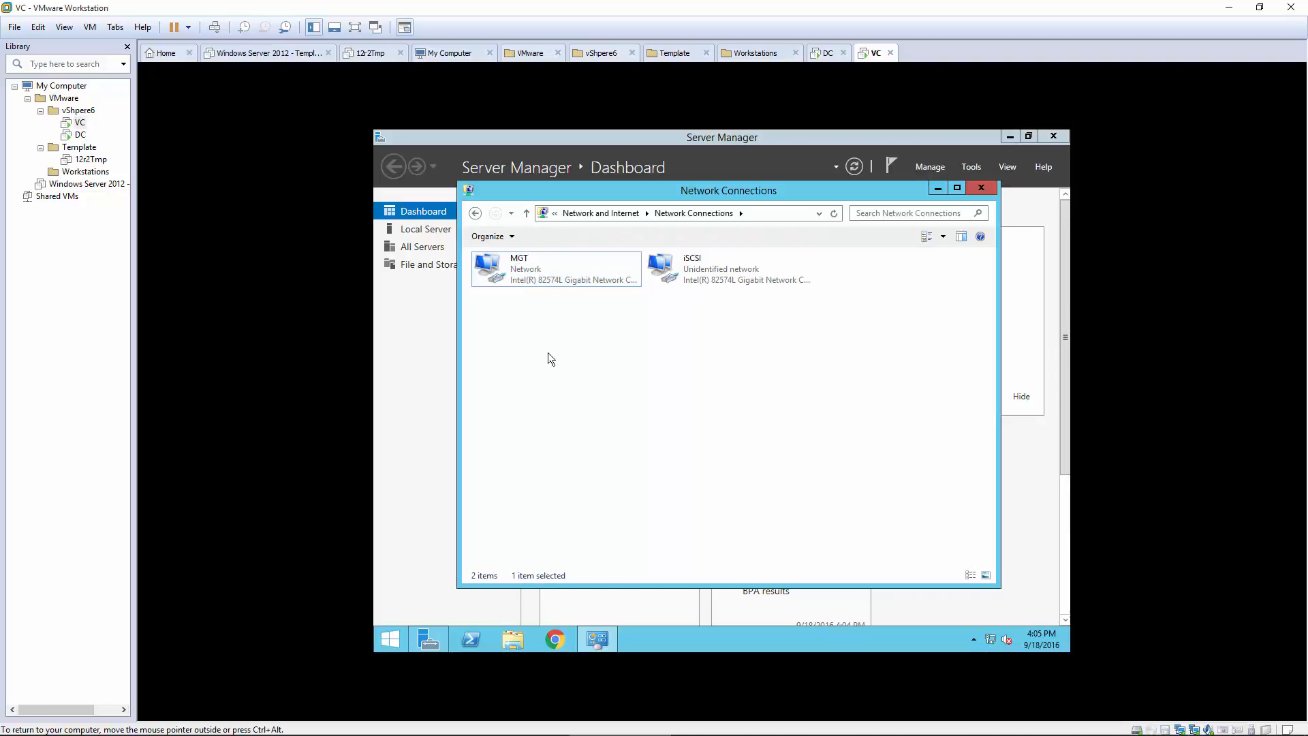
# Step: Open the iSCSI connection's IPv4 properties and switch to a manual IP address
pyautogui.click(669, 284)
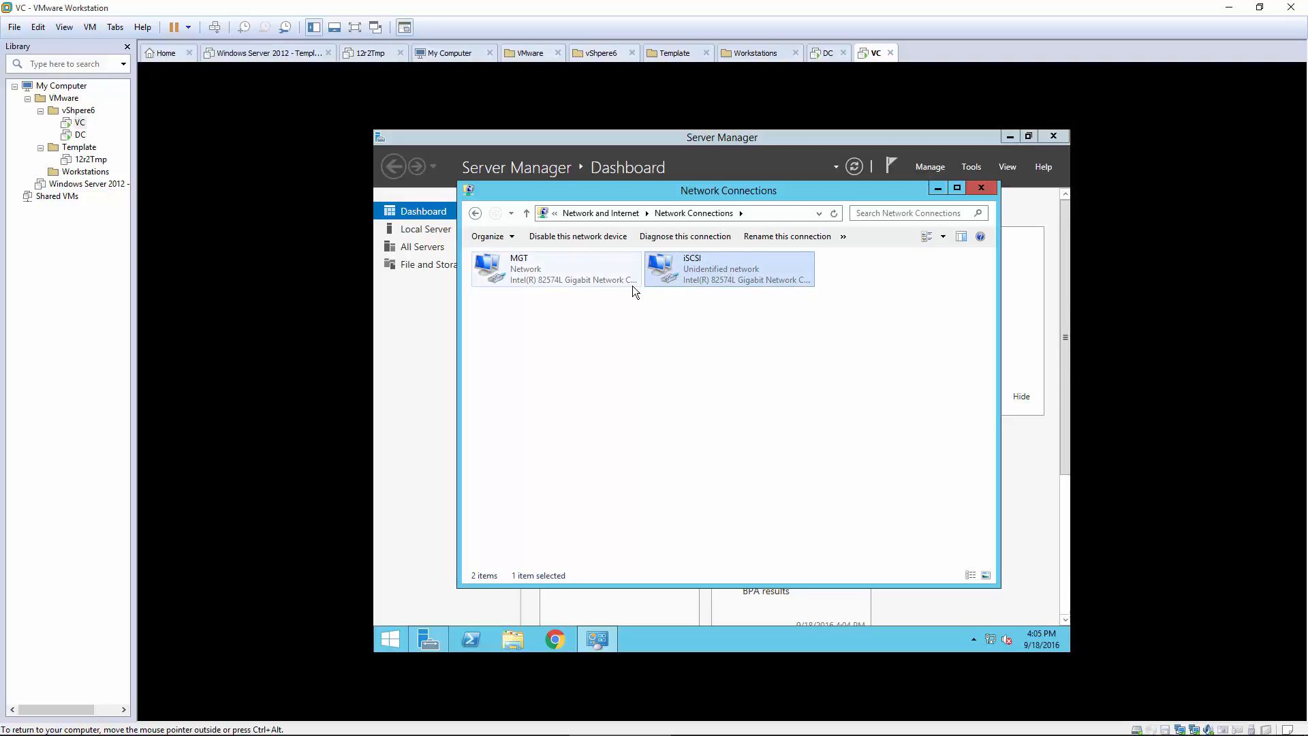
pyautogui.click(770, 360)
pyautogui.rightClick(684, 267)
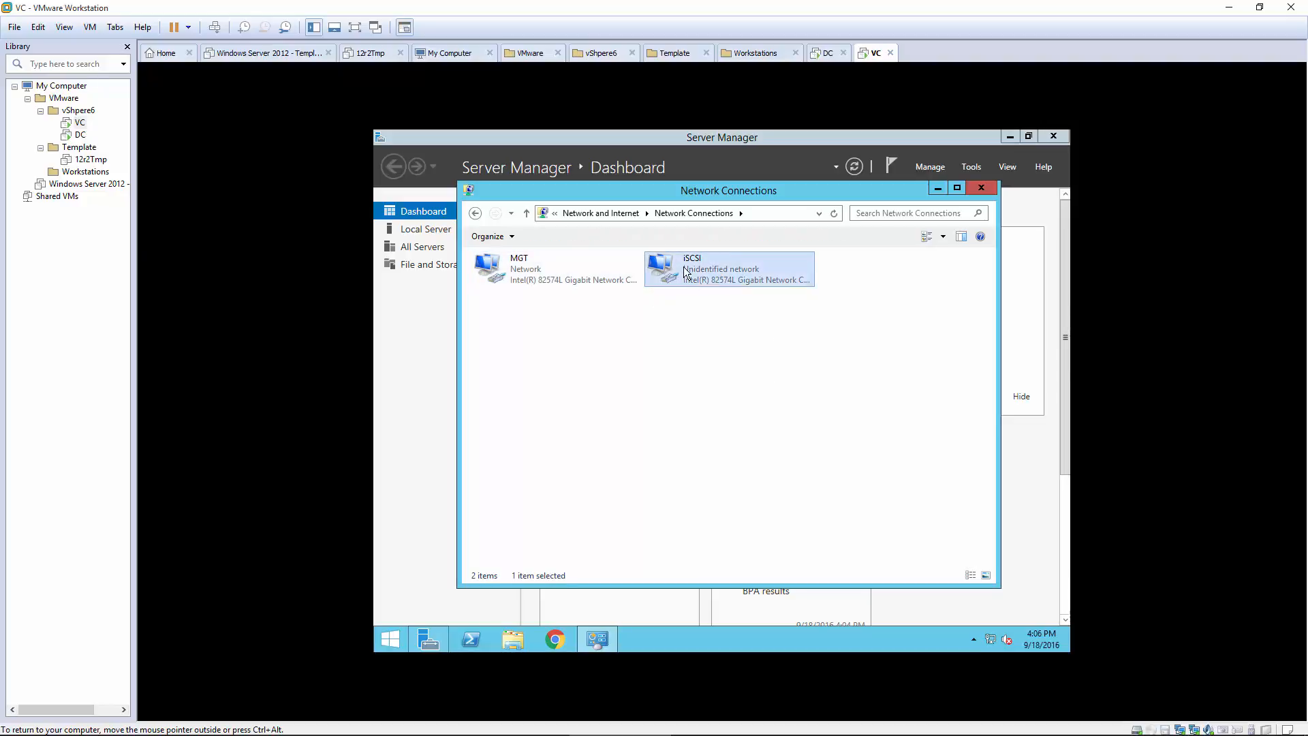
pyautogui.click(730, 389)
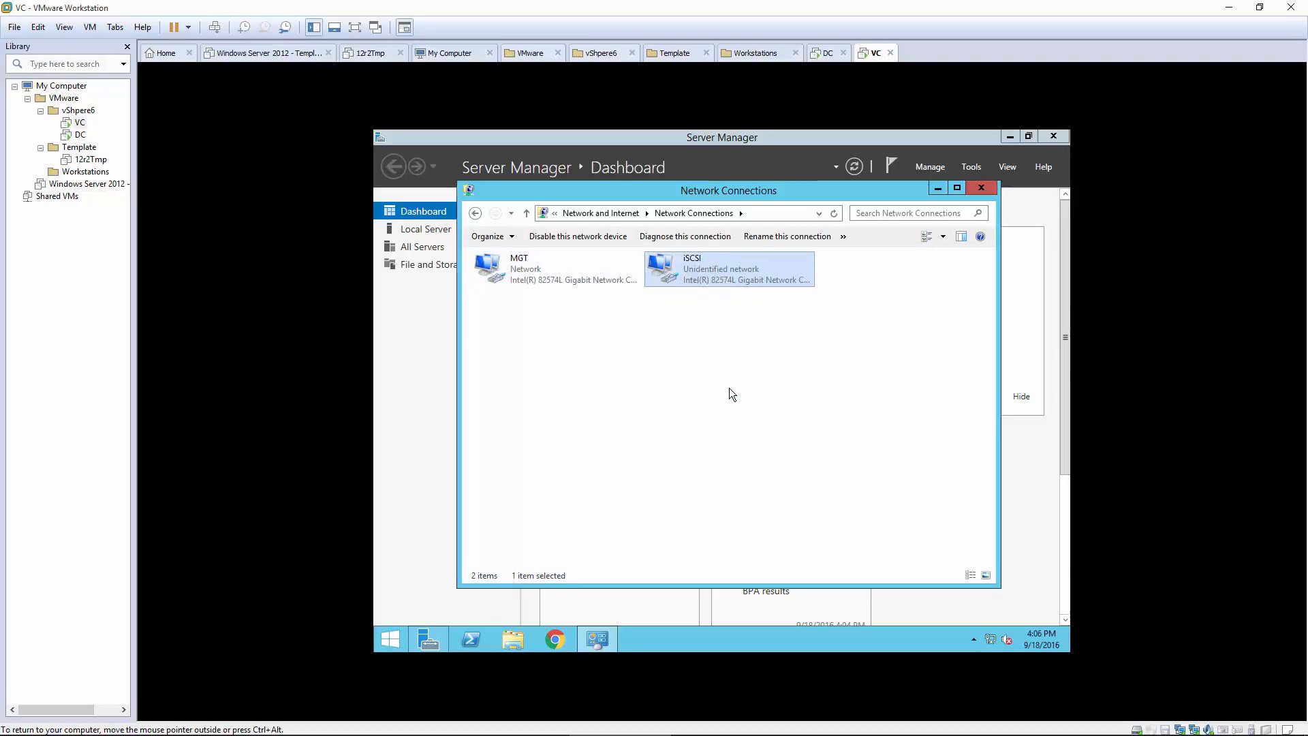
pyautogui.click(631, 439)
pyautogui.doubleClick(631, 439)
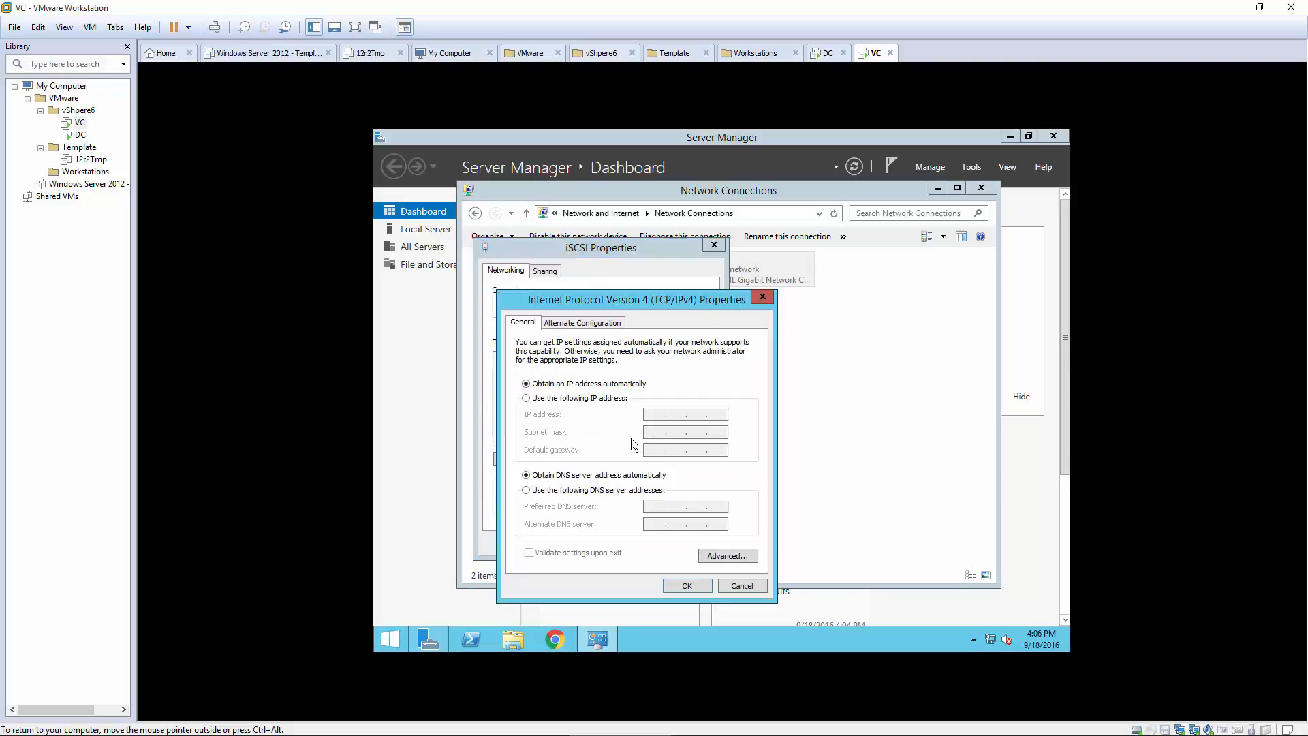
pyautogui.click(615, 399)
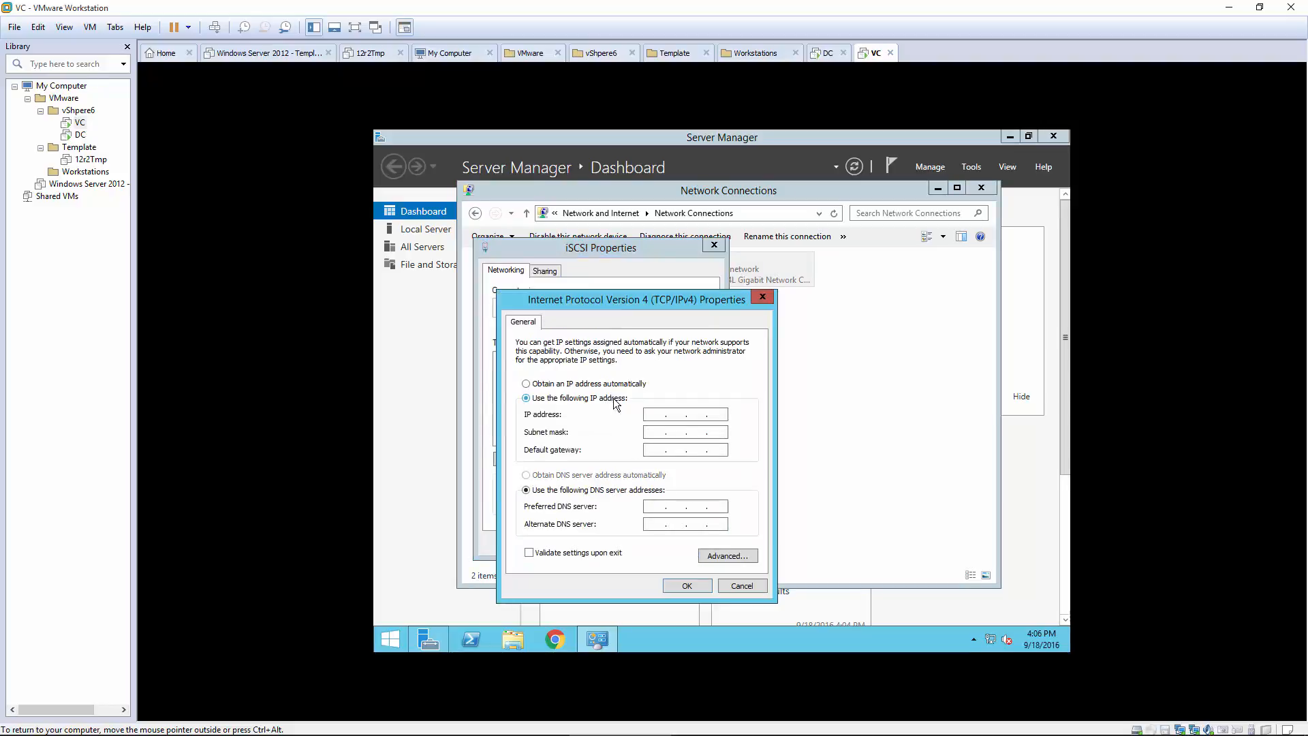
# Step: Enter IP 192.168.3.20 with mask 255.255.255.0 for iSCSI and apply
pyautogui.click(652, 414)
pyautogui.write('192 . 168 . 3 . 20')
pyautogui.click(660, 434)
pyautogui.click(684, 585)
pyautogui.click(637, 621)
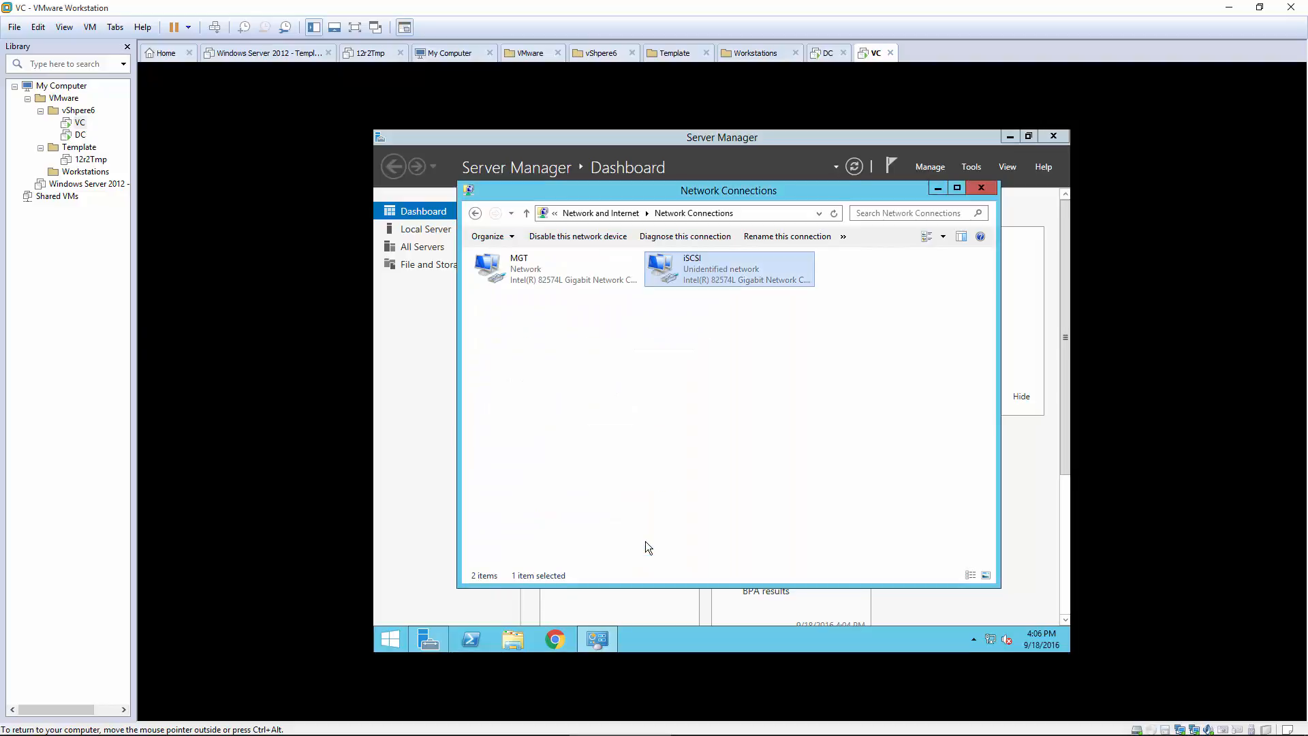
pyautogui.click(734, 426)
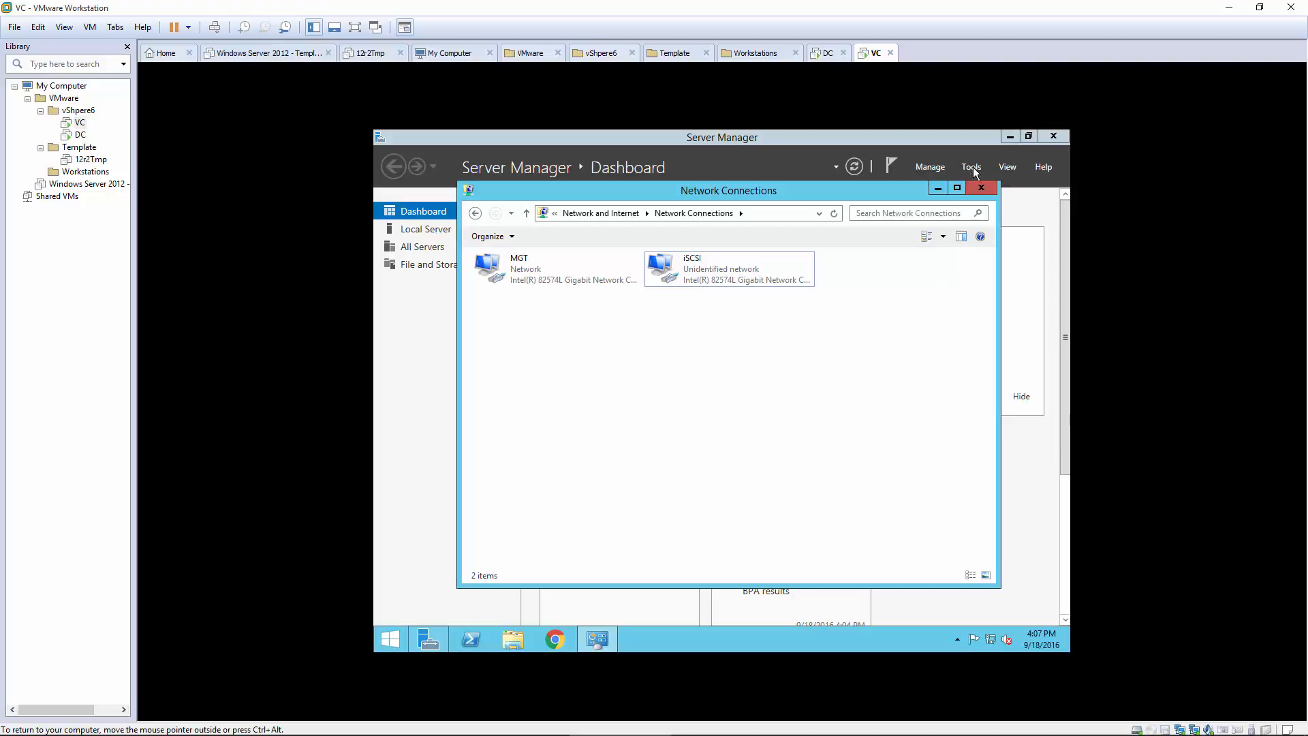
# Step: From Server Manager's Local Server, give the computer the description 'vCenter Server'
pyautogui.click(980, 188)
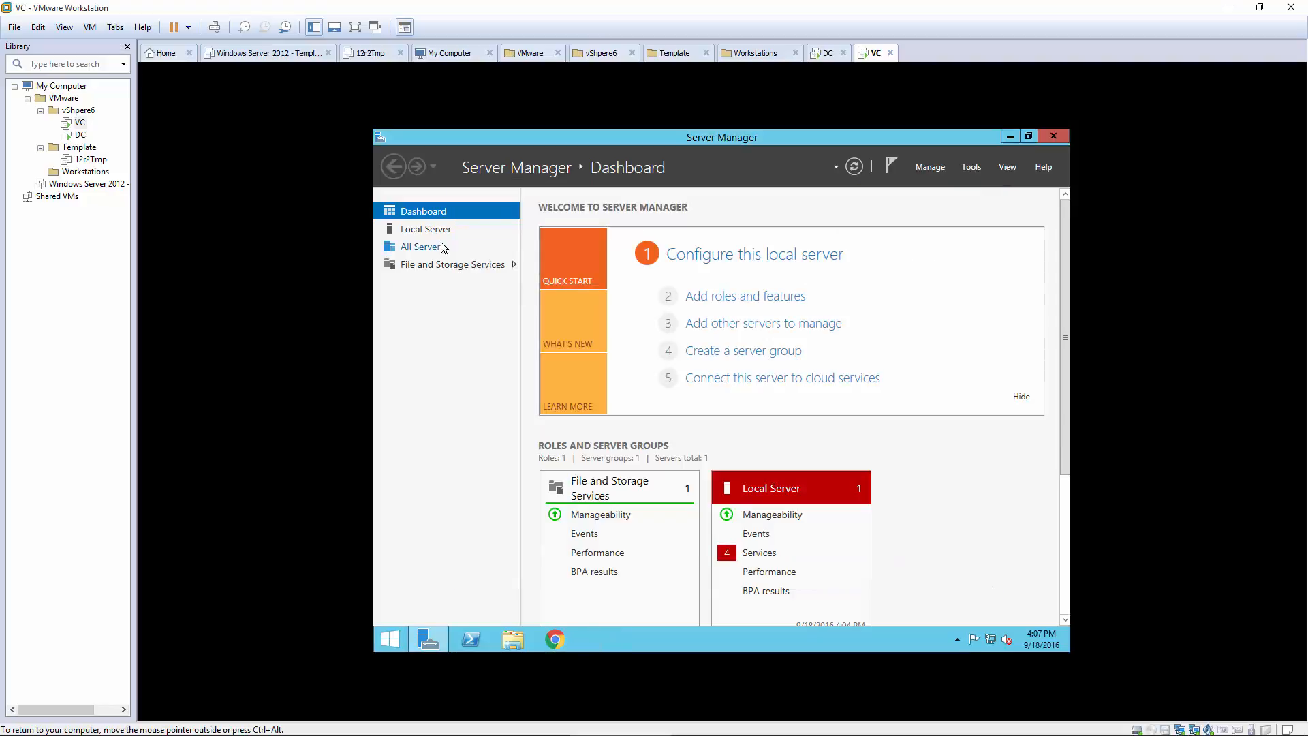
pyautogui.click(422, 229)
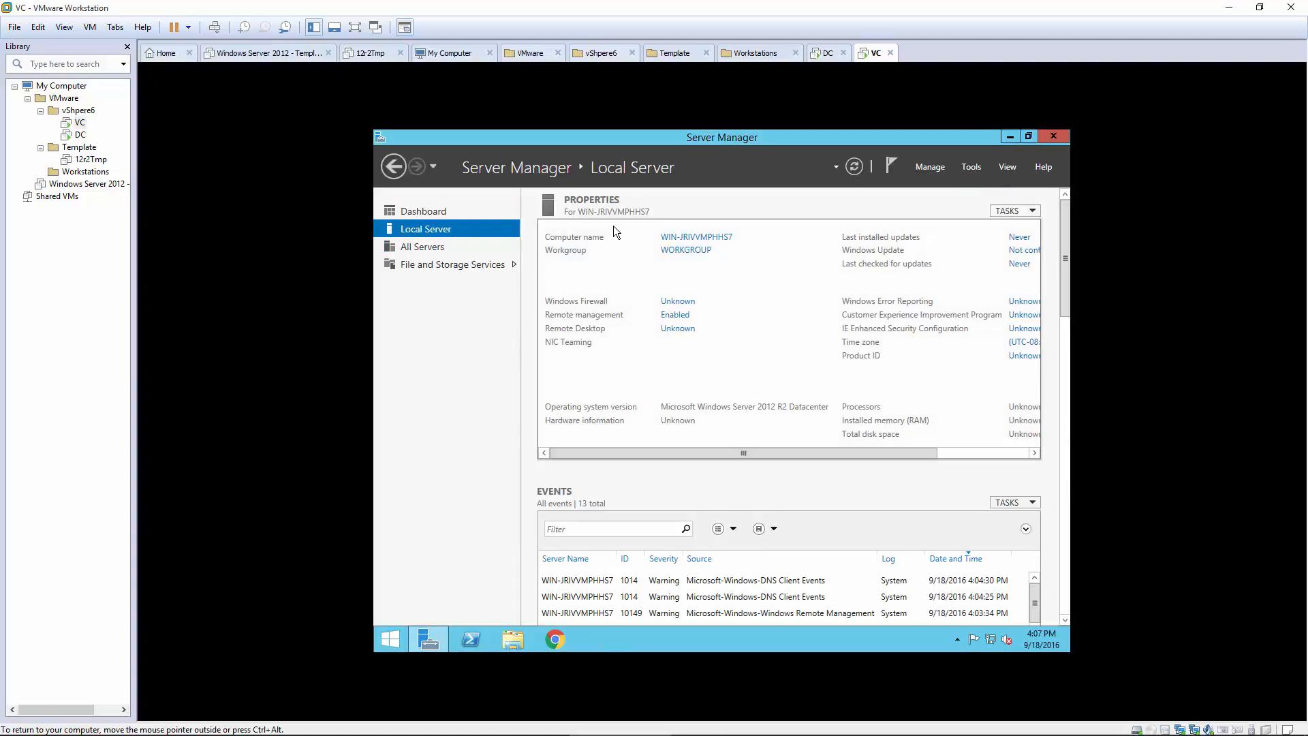
pyautogui.click(664, 239)
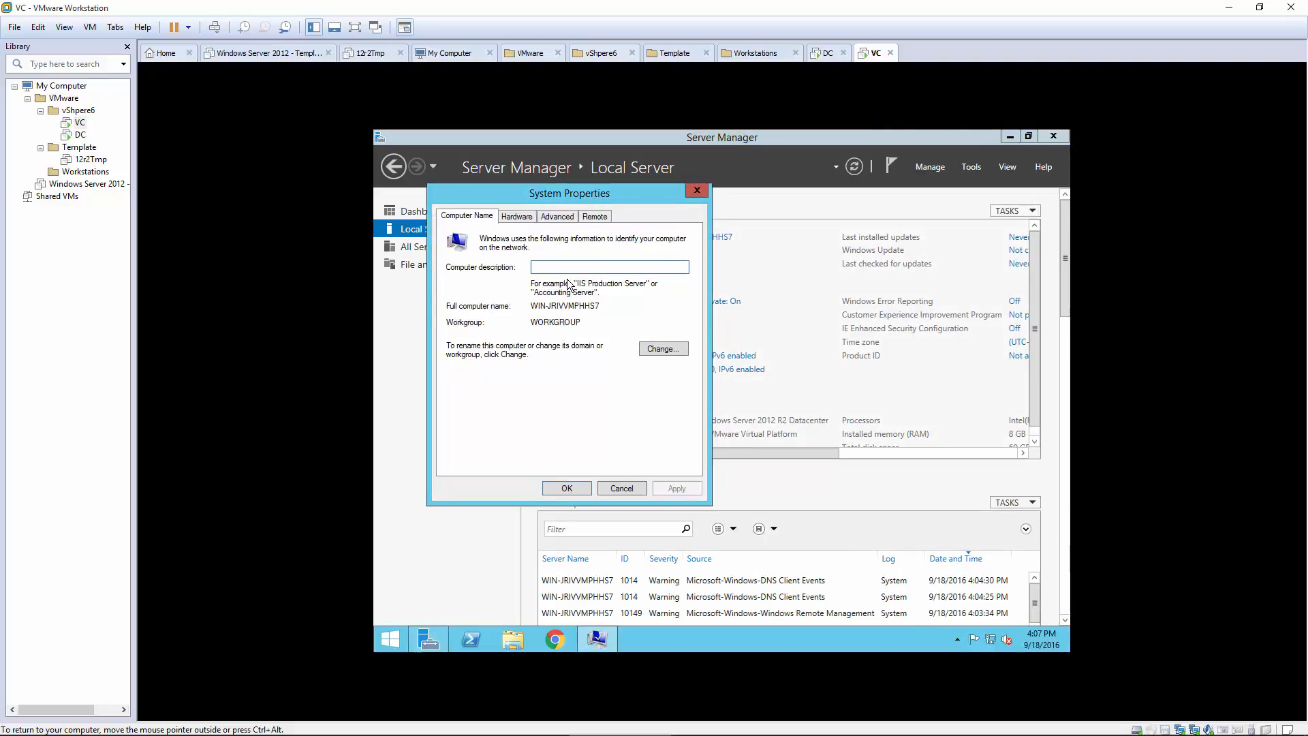
pyautogui.write('vCenter Server')
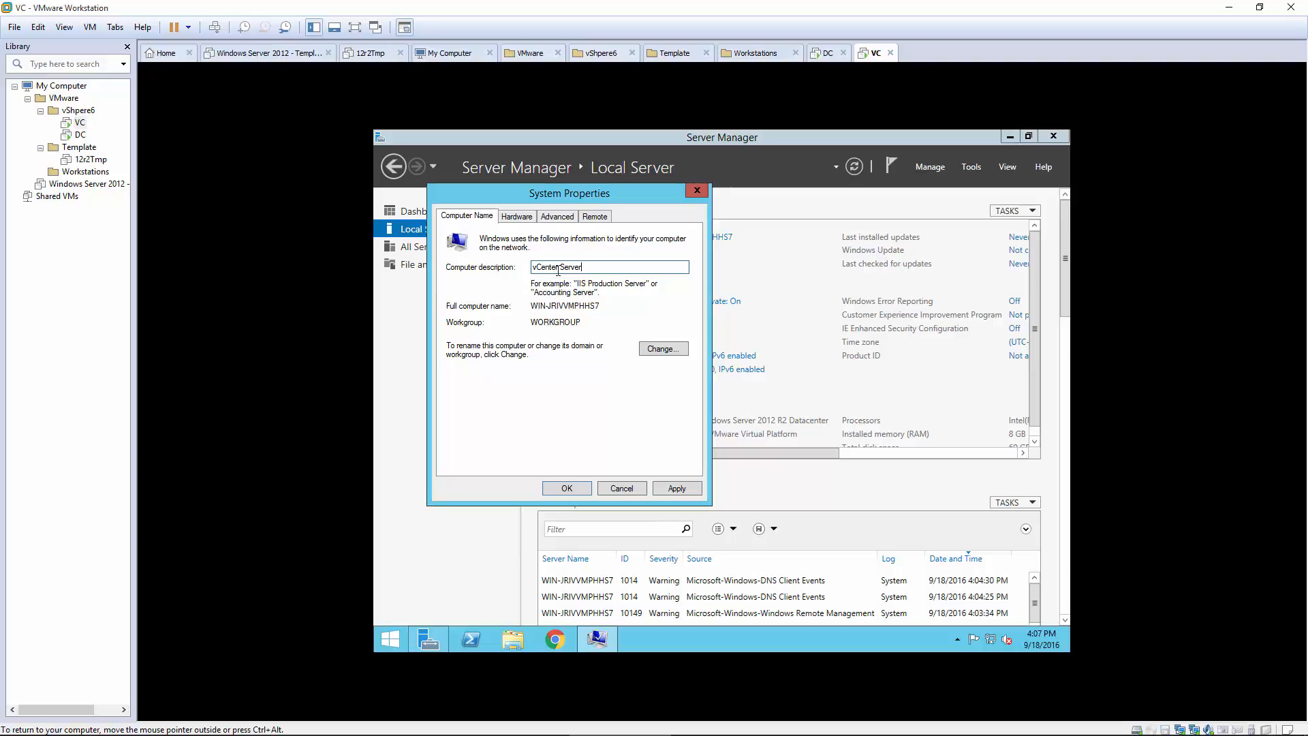
# Step: Change the computer name to 'VC' and postpone the required restart
pyautogui.click(660, 346)
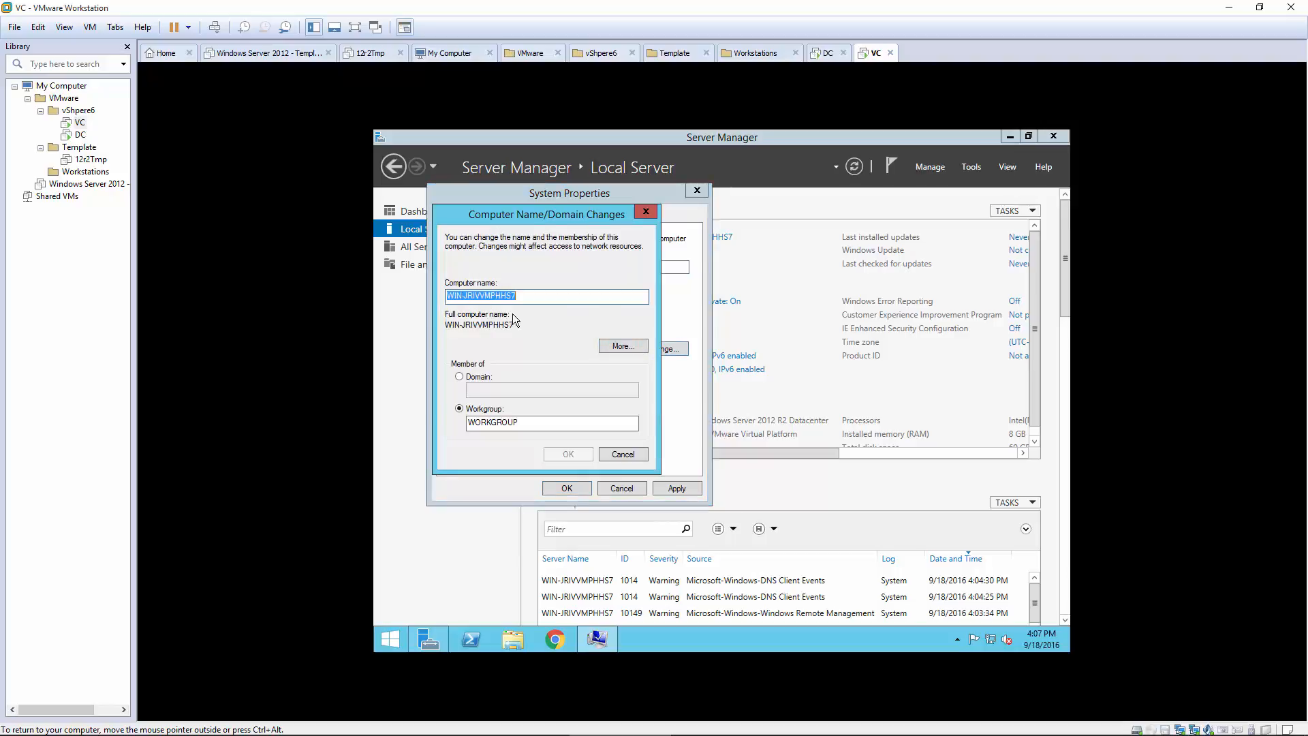
pyautogui.write('VC')
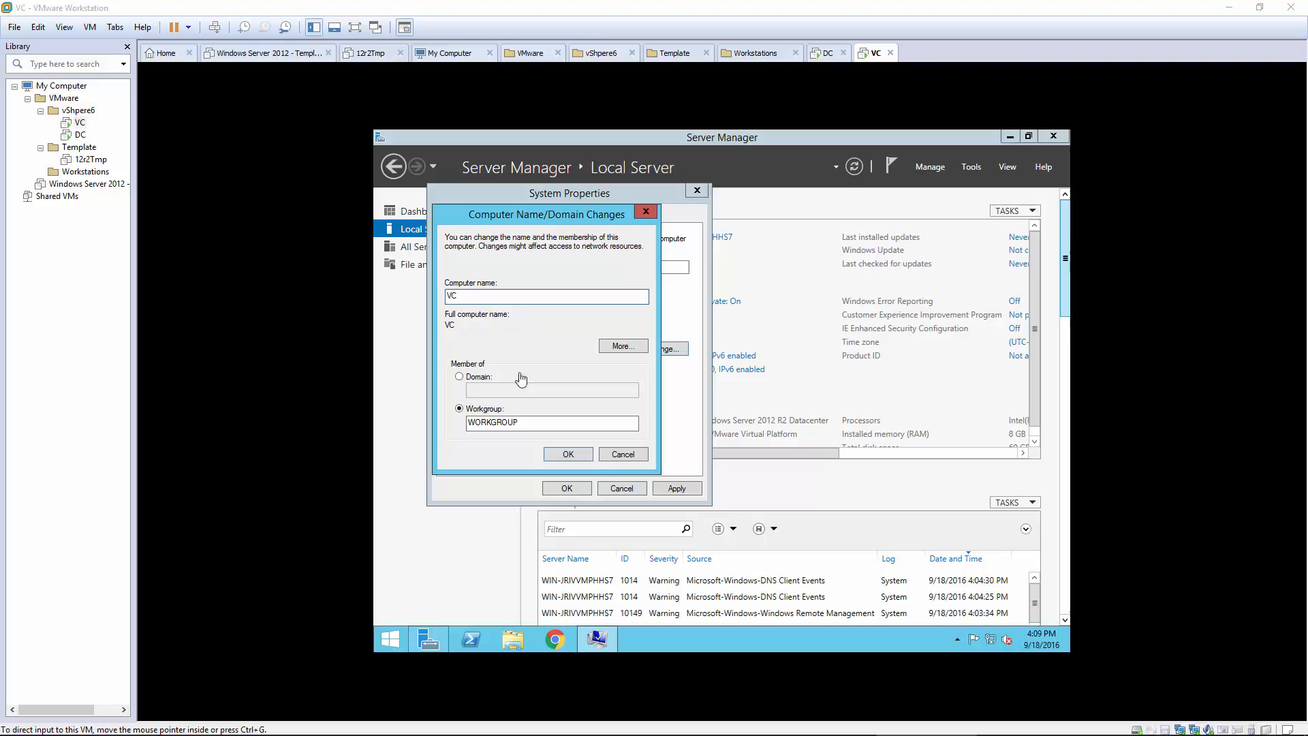
pyautogui.click(514, 370)
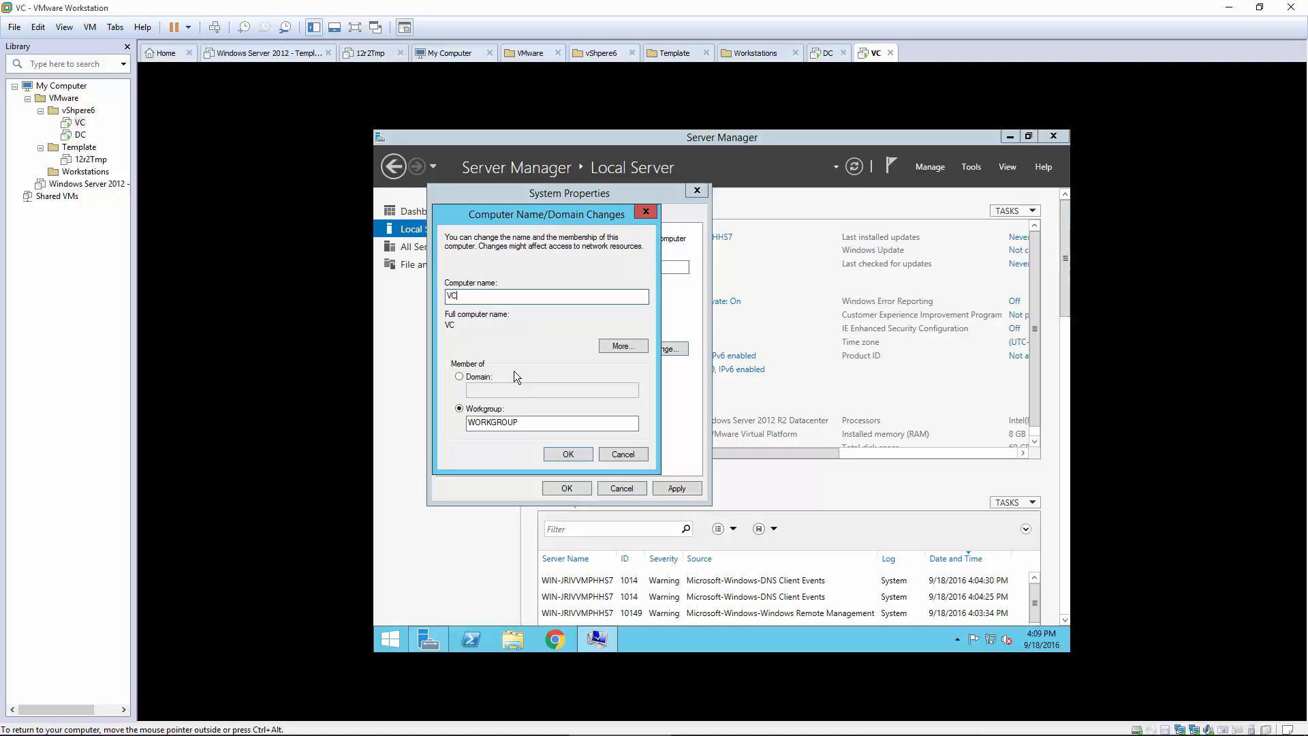
pyautogui.click(566, 458)
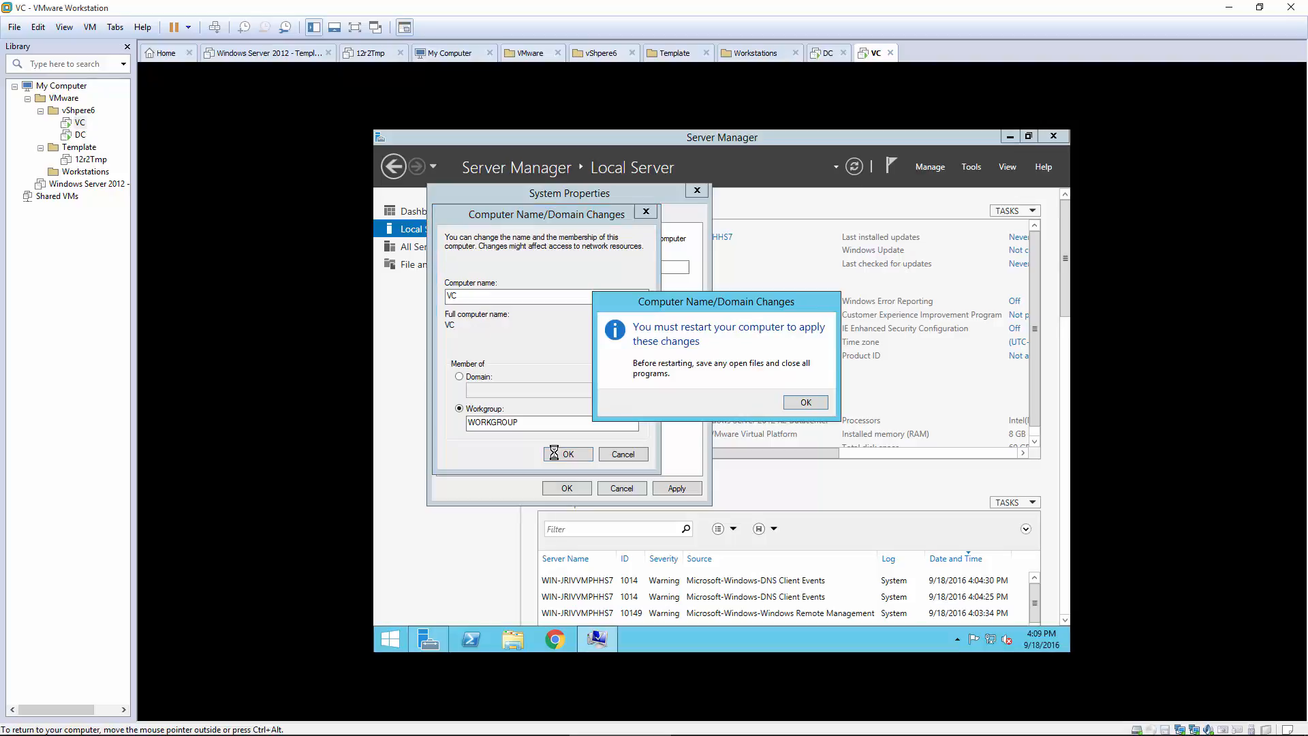
pyautogui.click(804, 403)
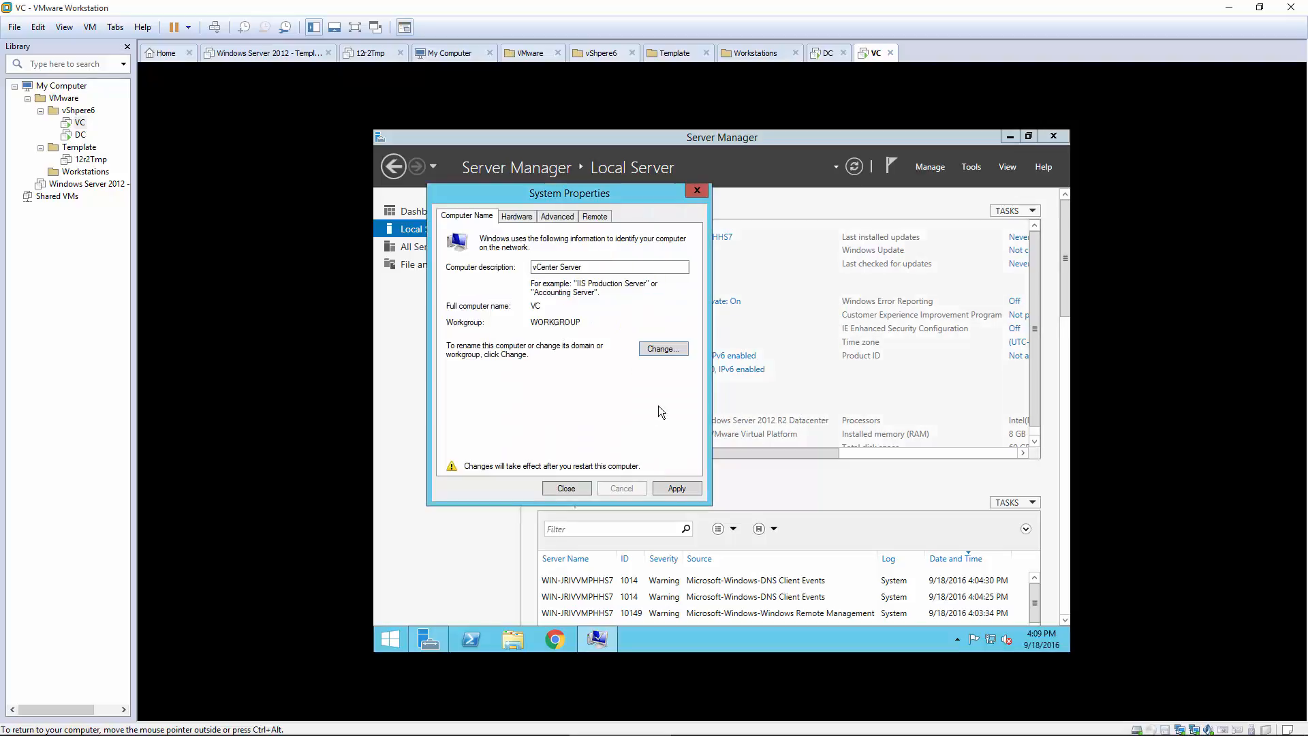
pyautogui.click(689, 493)
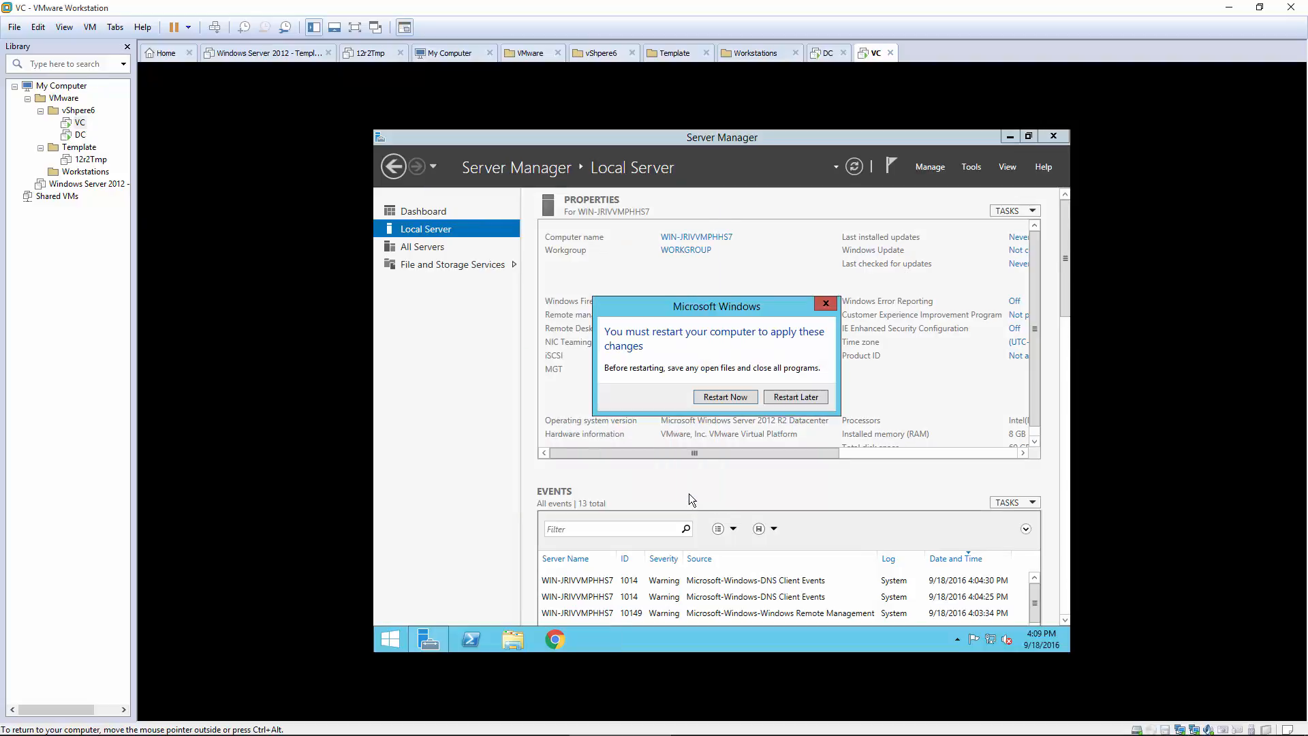
pyautogui.click(792, 398)
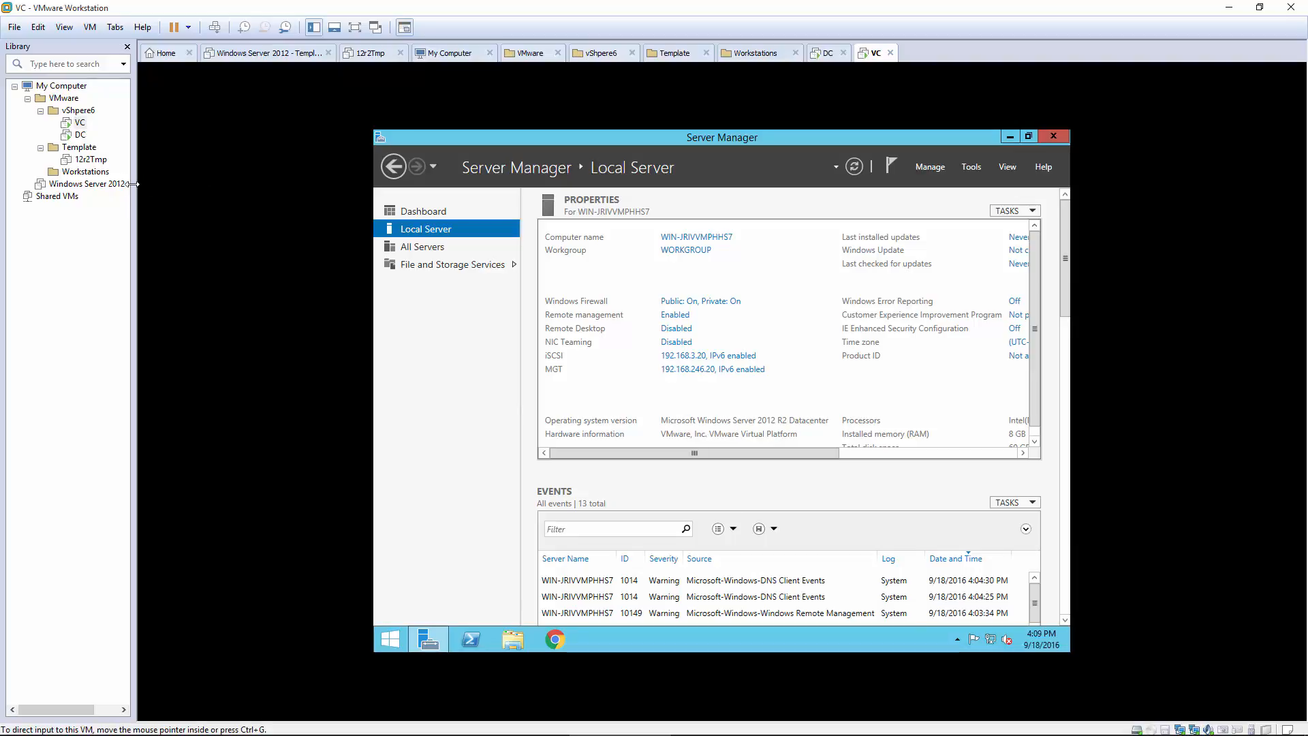
# Step: In VC's settings, add a new 35 GB SCSI hard disk with file name iscsi1.vmdk
pyautogui.rightClick(81, 124)
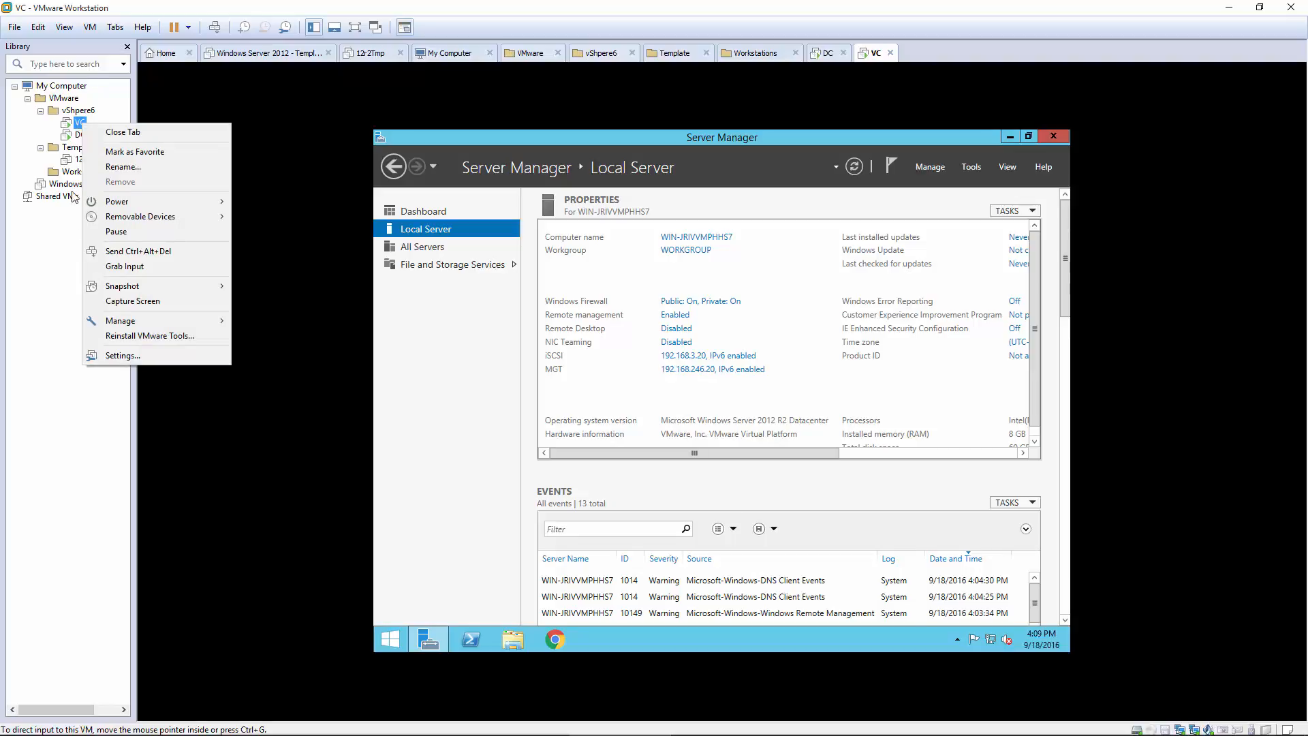
pyautogui.click(131, 358)
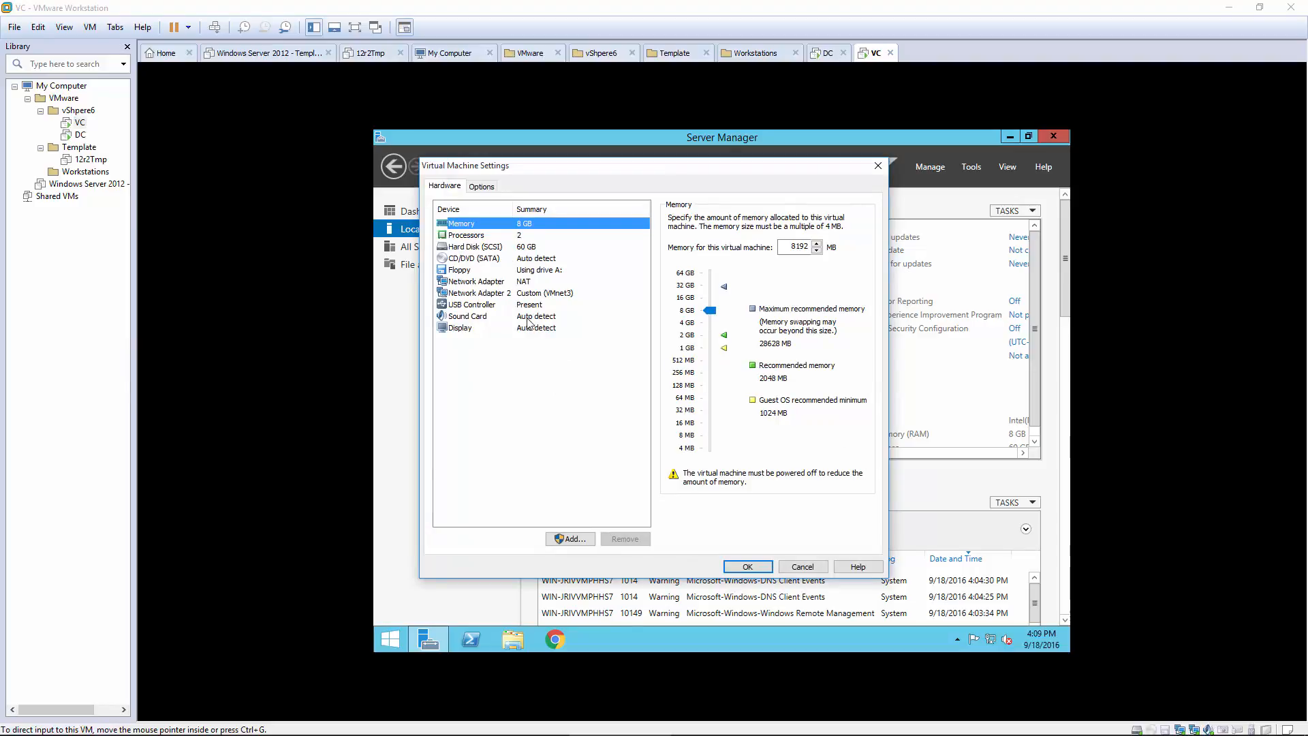
pyautogui.click(581, 537)
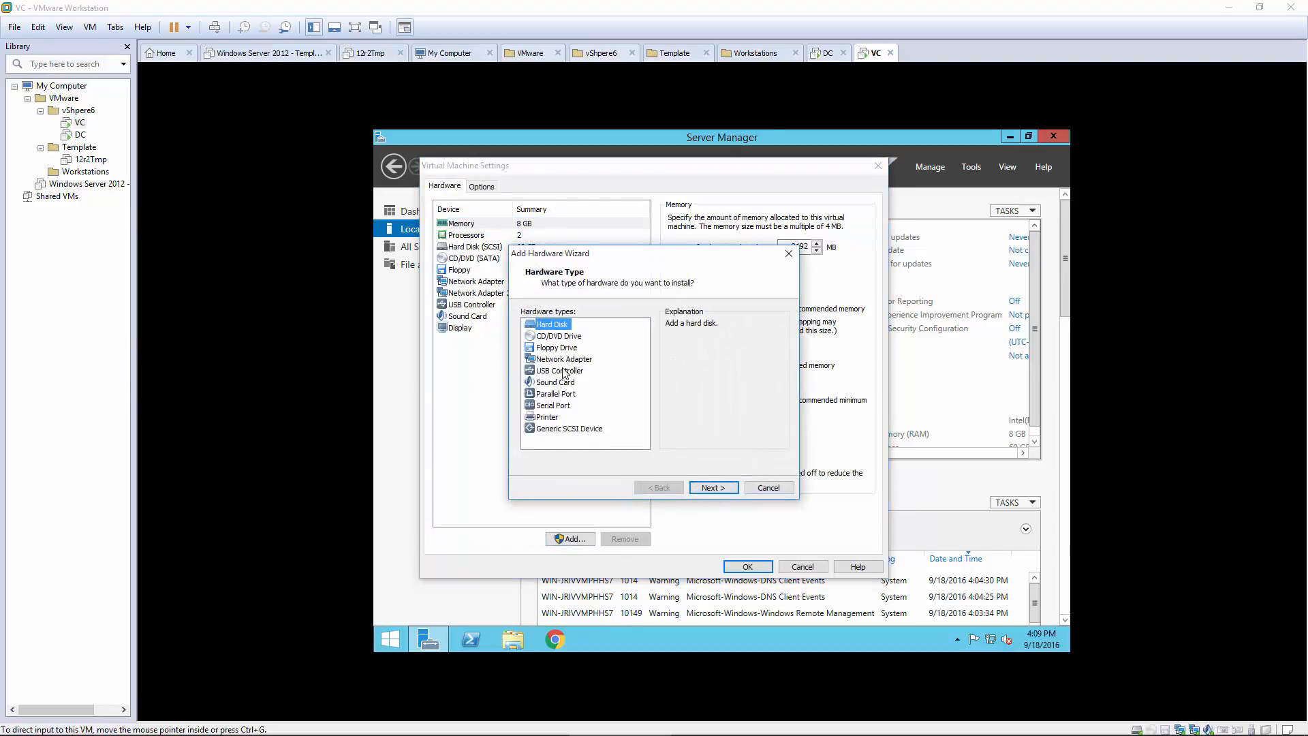
pyautogui.click(713, 488)
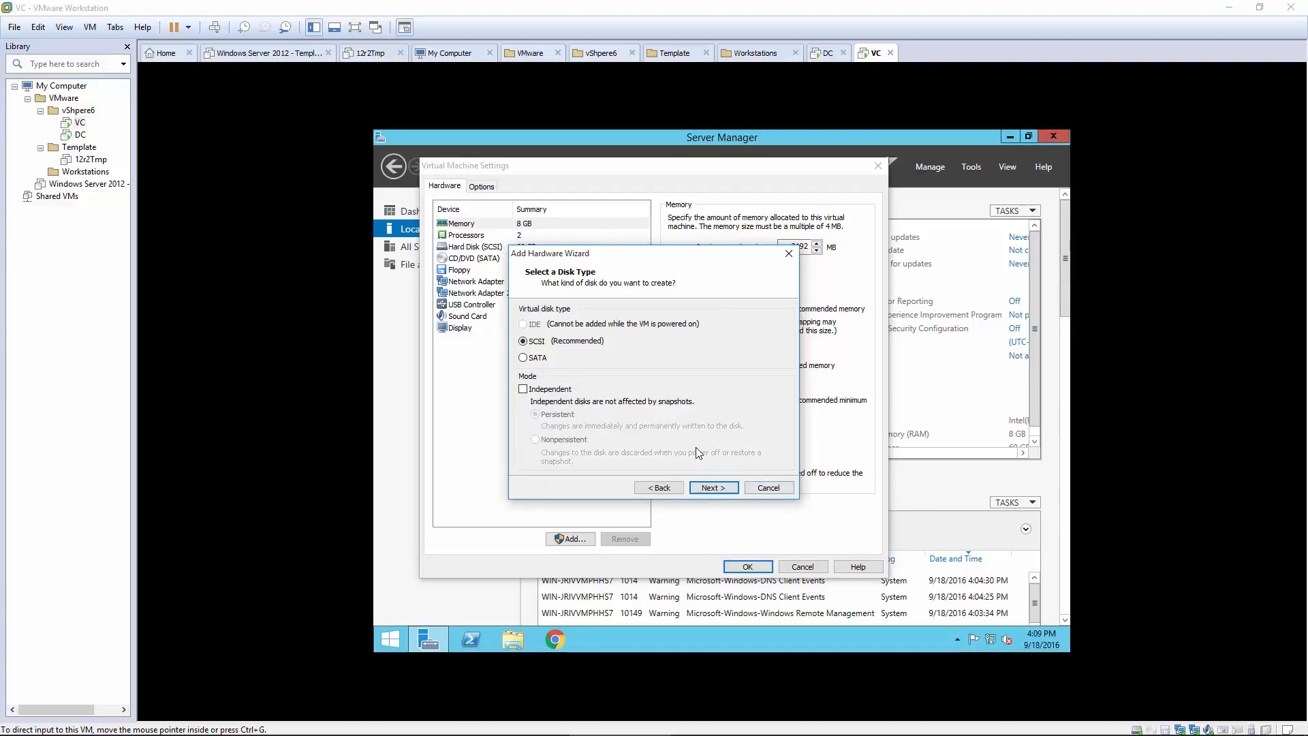
pyautogui.click(709, 488)
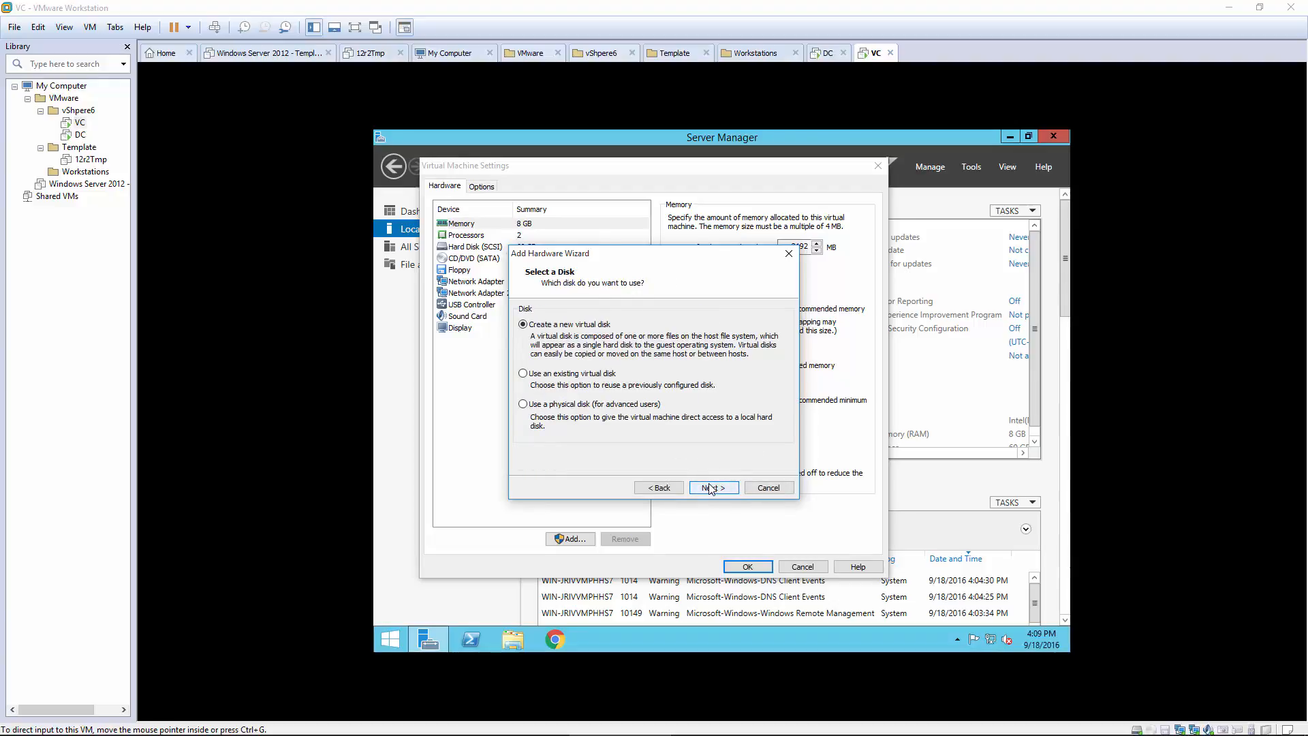
pyautogui.click(713, 489)
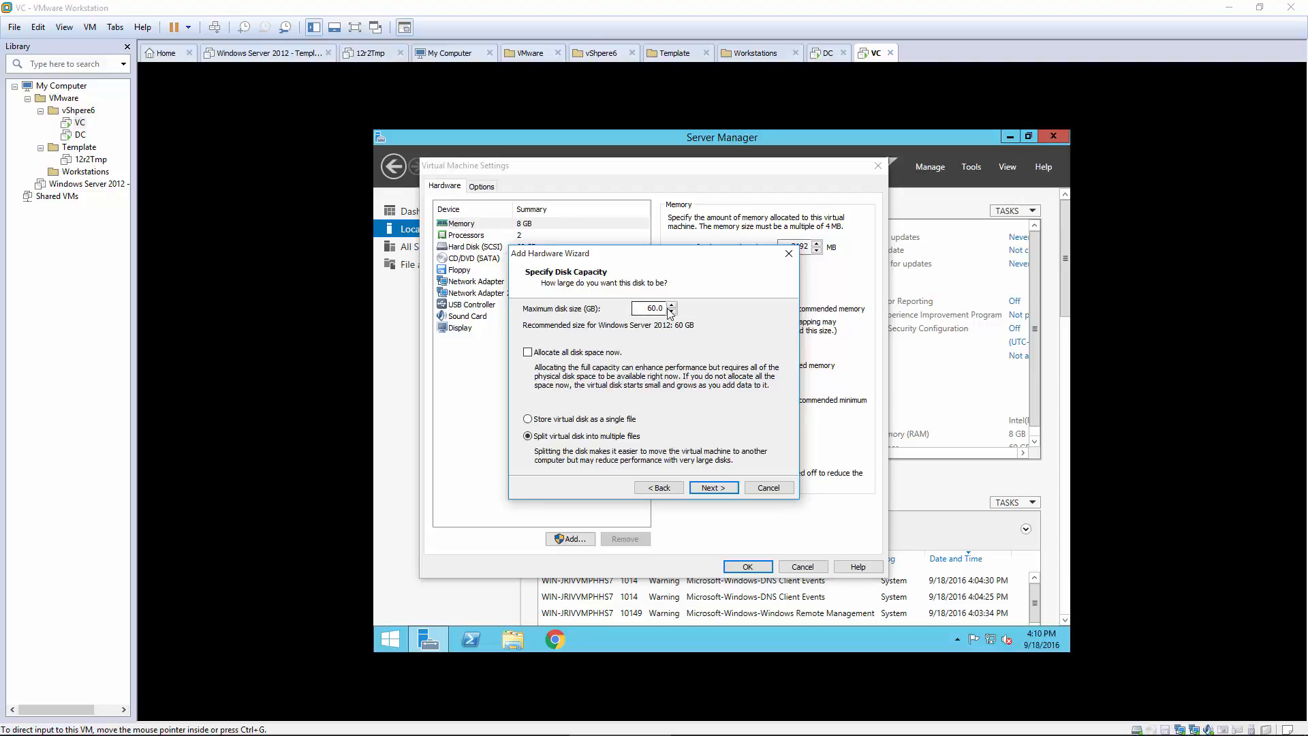
pyautogui.click(711, 490)
pyautogui.click(572, 355)
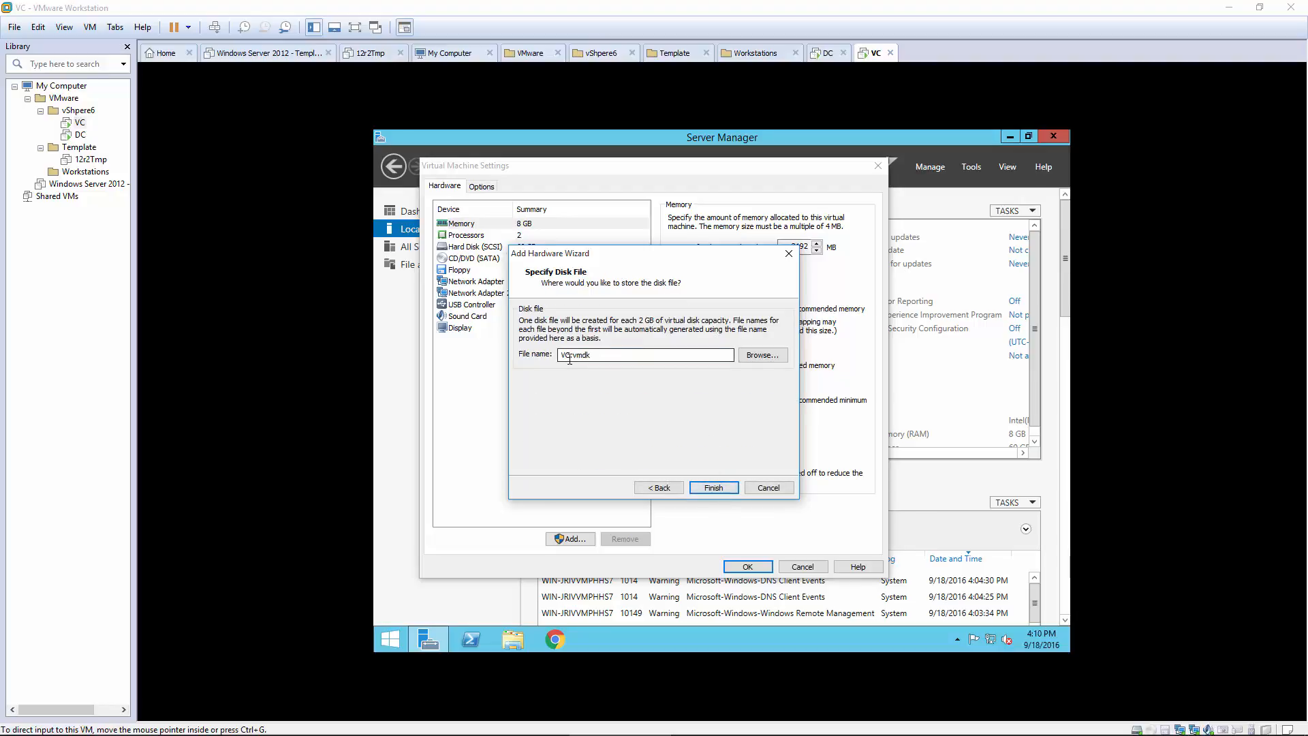
pyautogui.press('BackSpace')
pyautogui.press('BackSpace')
pyautogui.write('iscsi1')
pyautogui.click(721, 485)
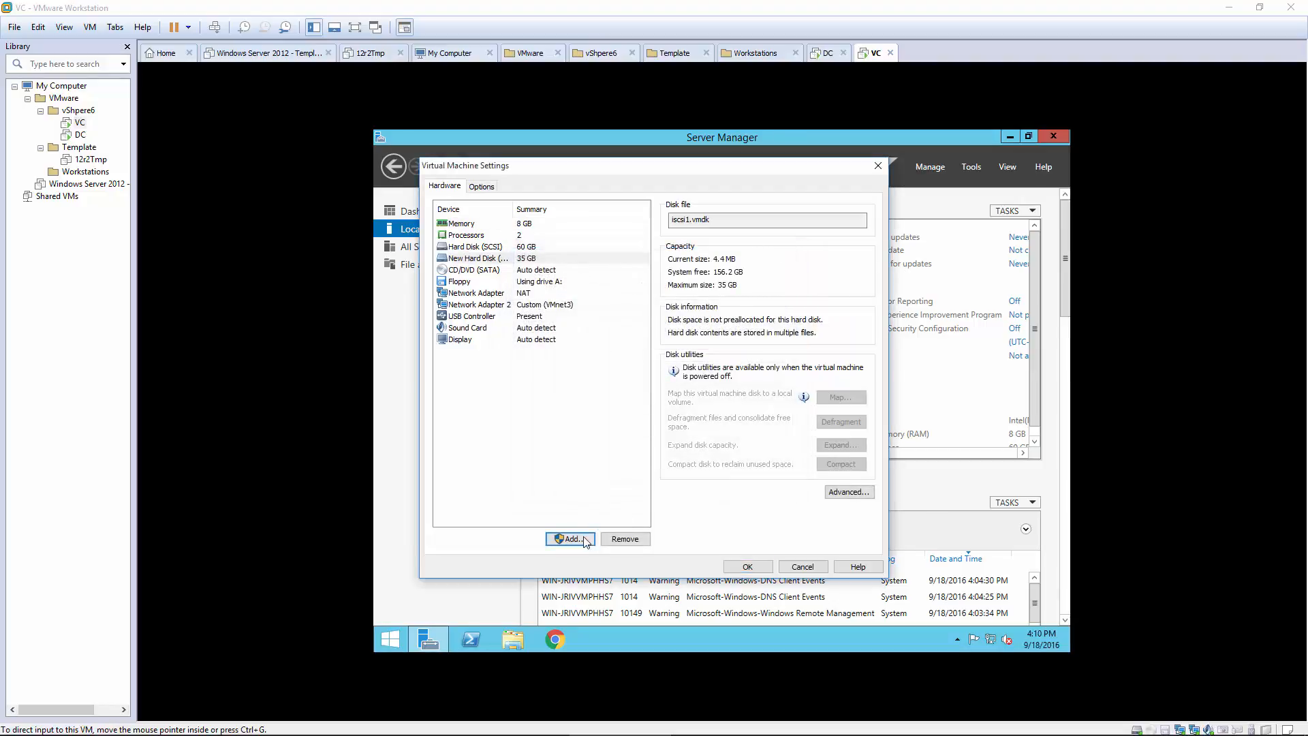
# Step: Add another new 35 GB SCSI disk named iscsi2.vmdk and save VC's hardware settings
pyautogui.click(570, 539)
pyautogui.click(708, 486)
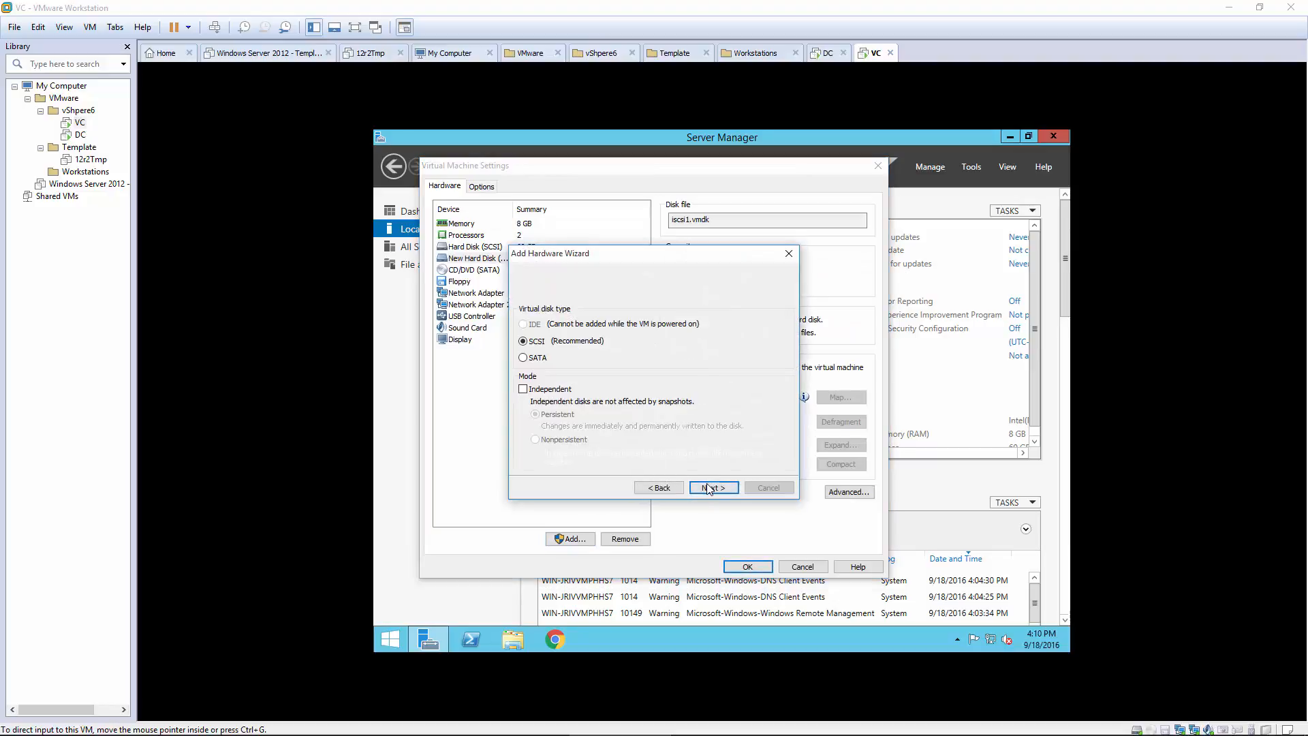
pyautogui.click(710, 488)
pyautogui.click(709, 488)
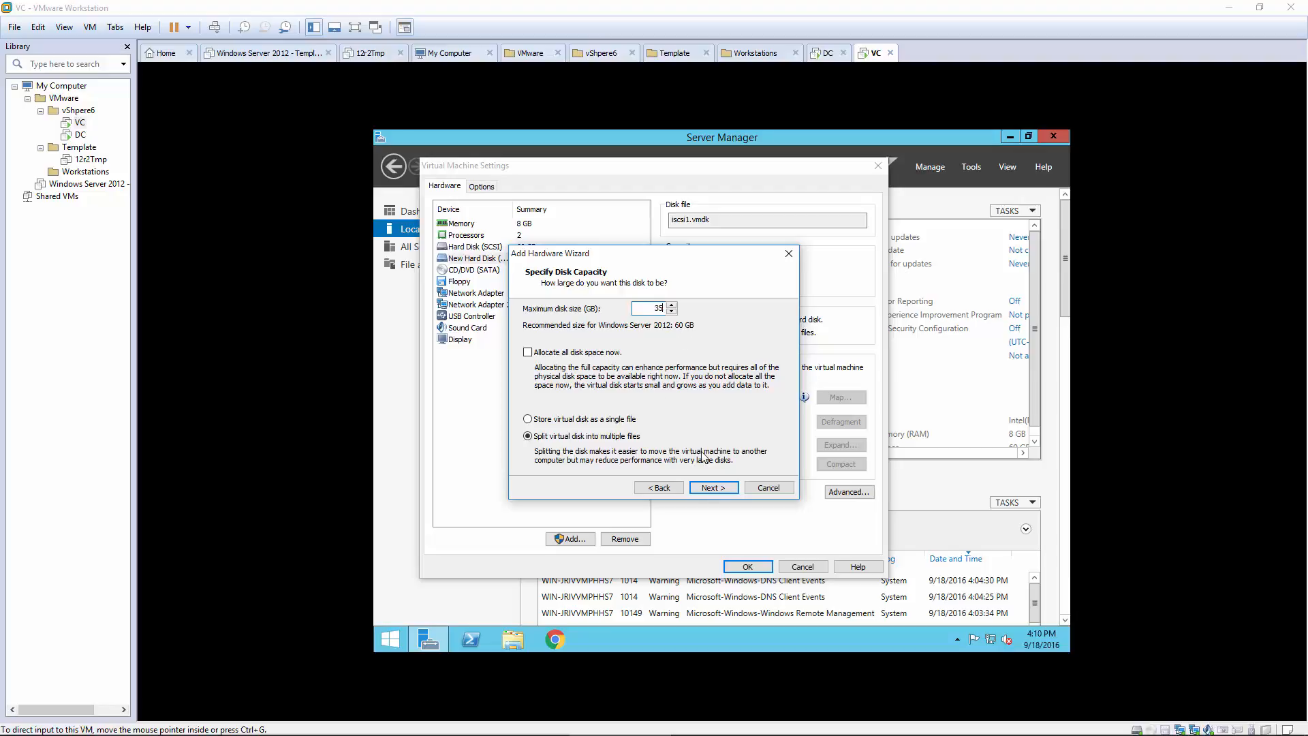
pyautogui.click(712, 488)
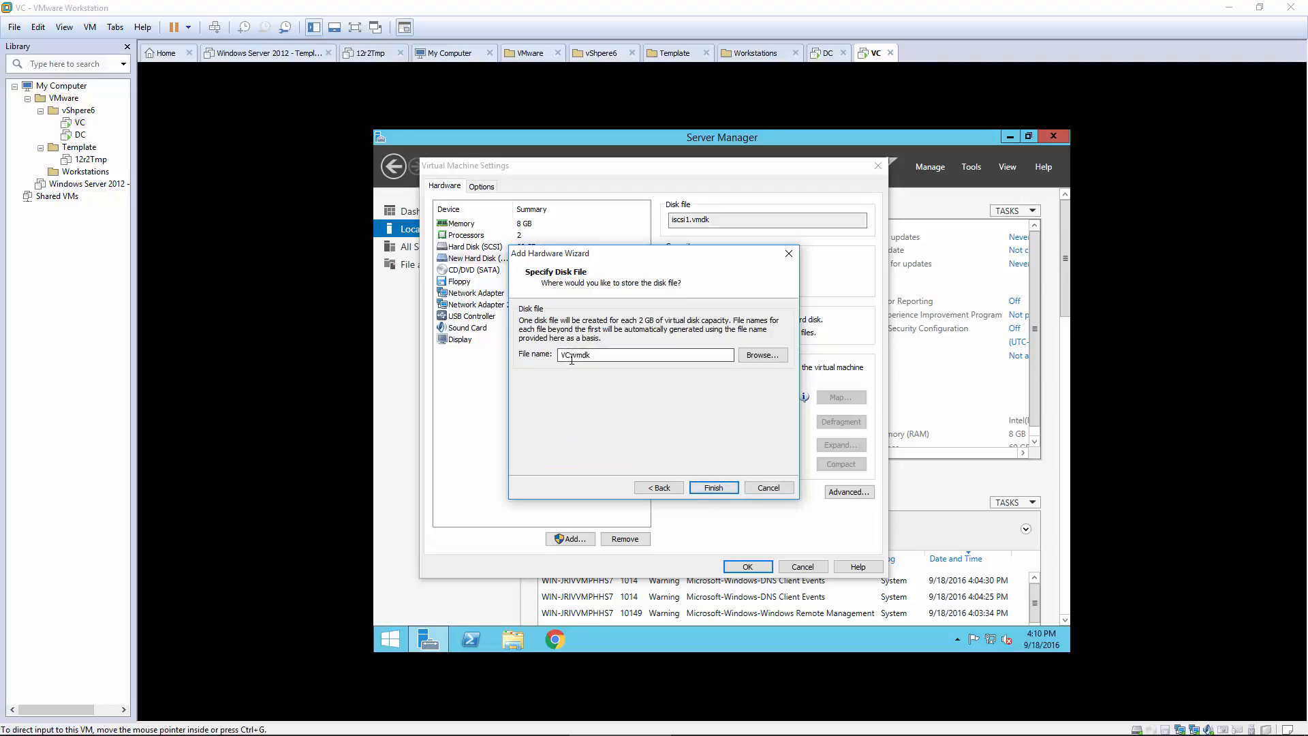
pyautogui.moveTo(570, 355); pyautogui.dragTo(543, 360)
pyautogui.press('BackSpace')
pyautogui.write('iscsi2')
pyautogui.click(712, 487)
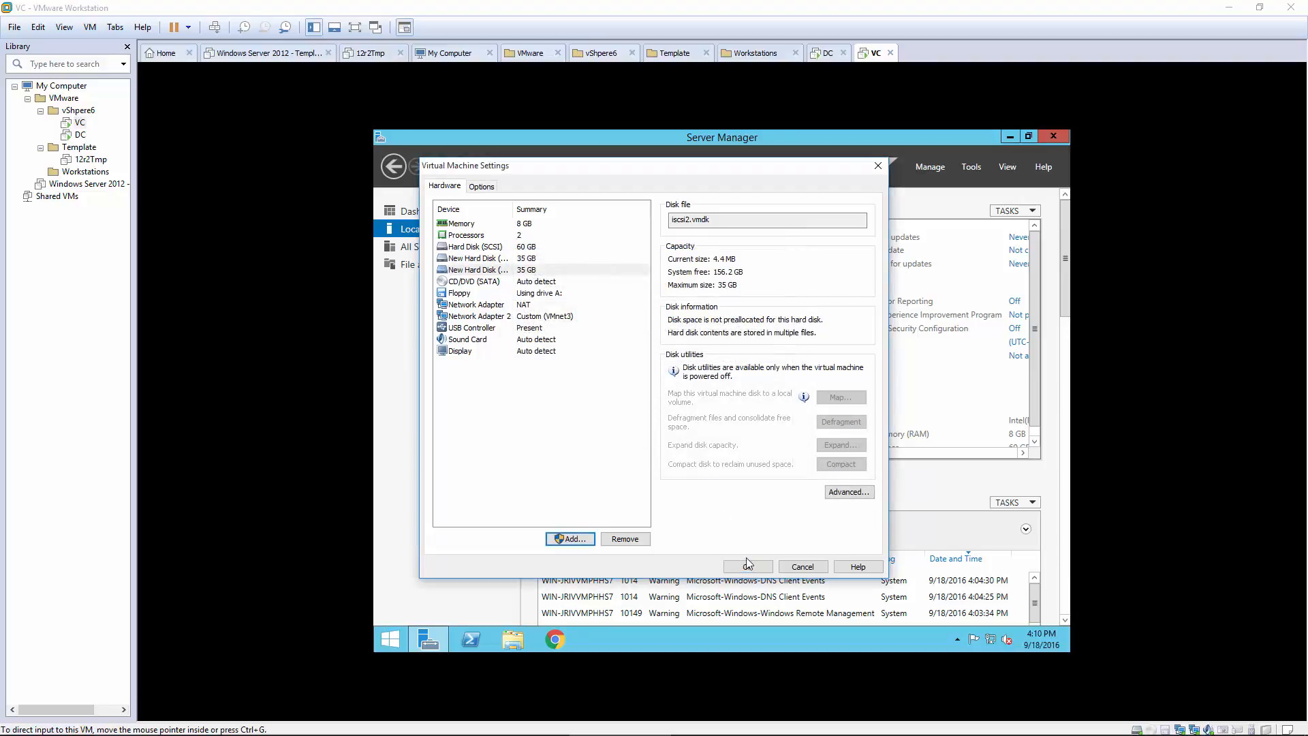
pyautogui.click(747, 562)
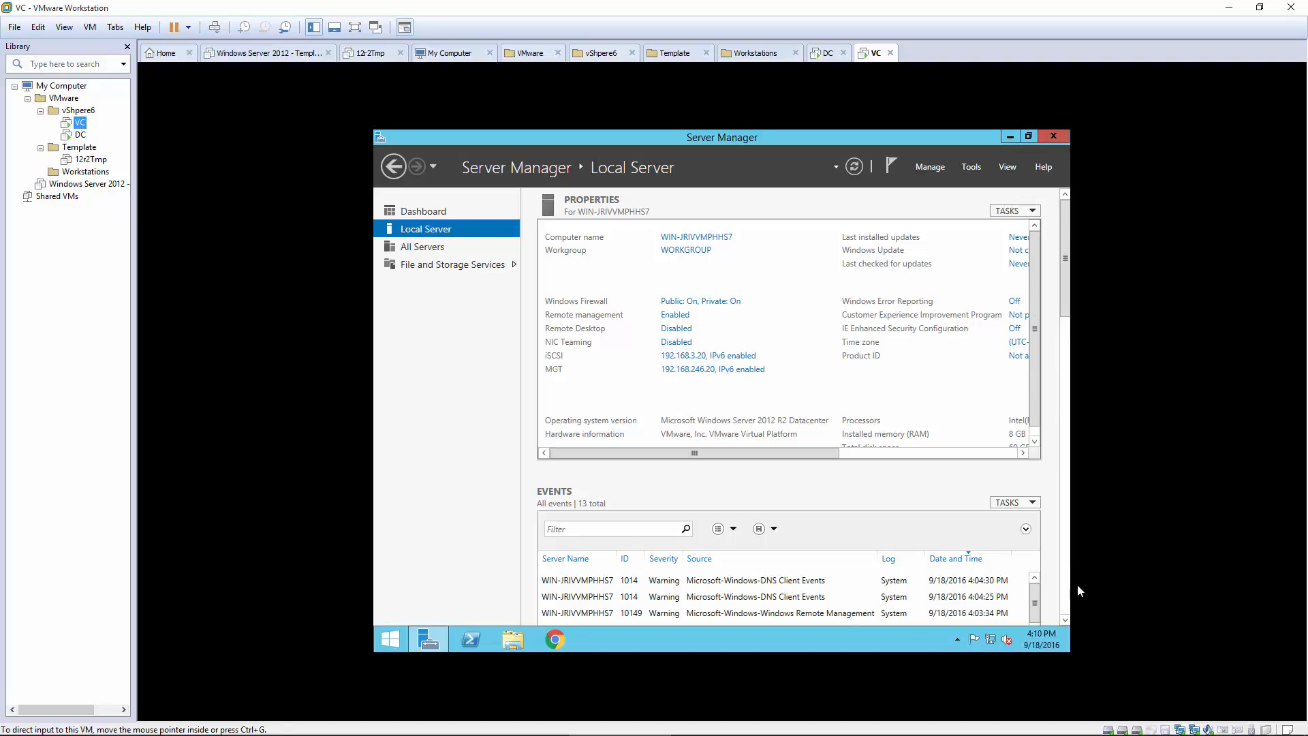
# Step: Restart the VC server from the Start screen's power options, confirming the shutdown reason
pyautogui.click(391, 639)
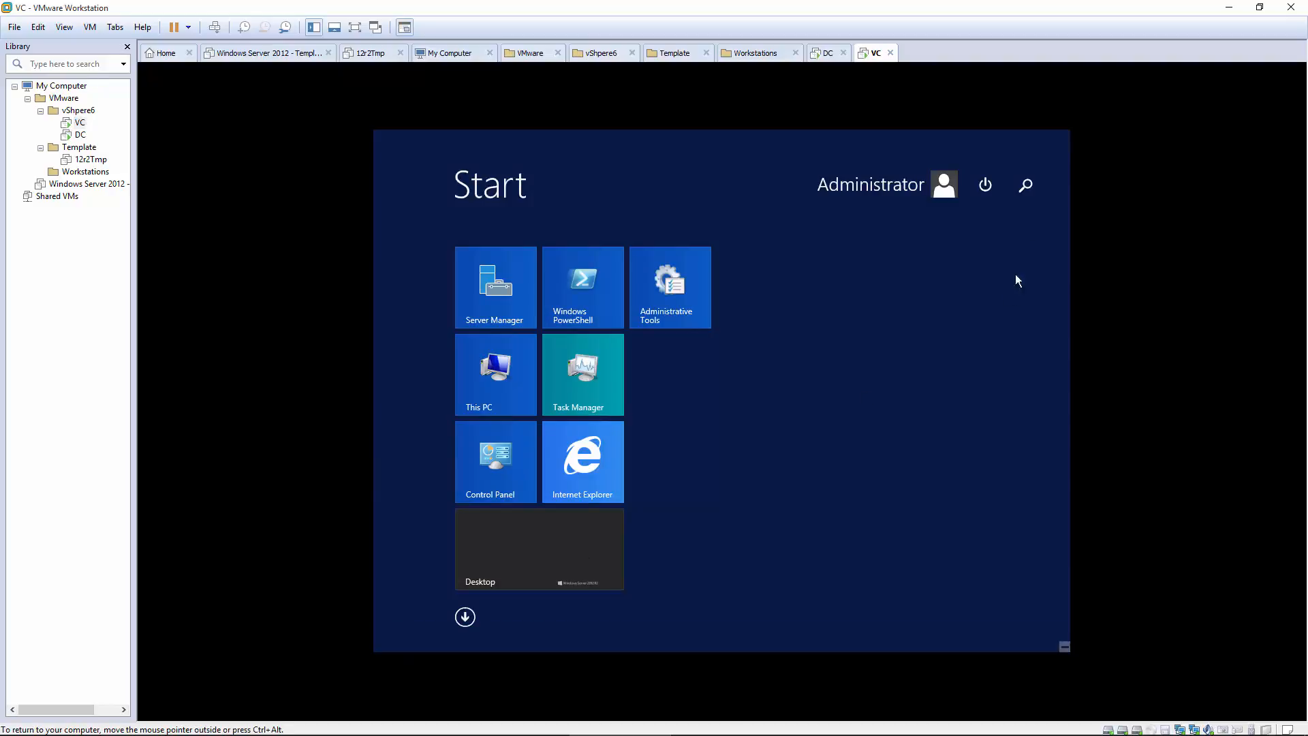
pyautogui.click(988, 184)
pyautogui.click(970, 251)
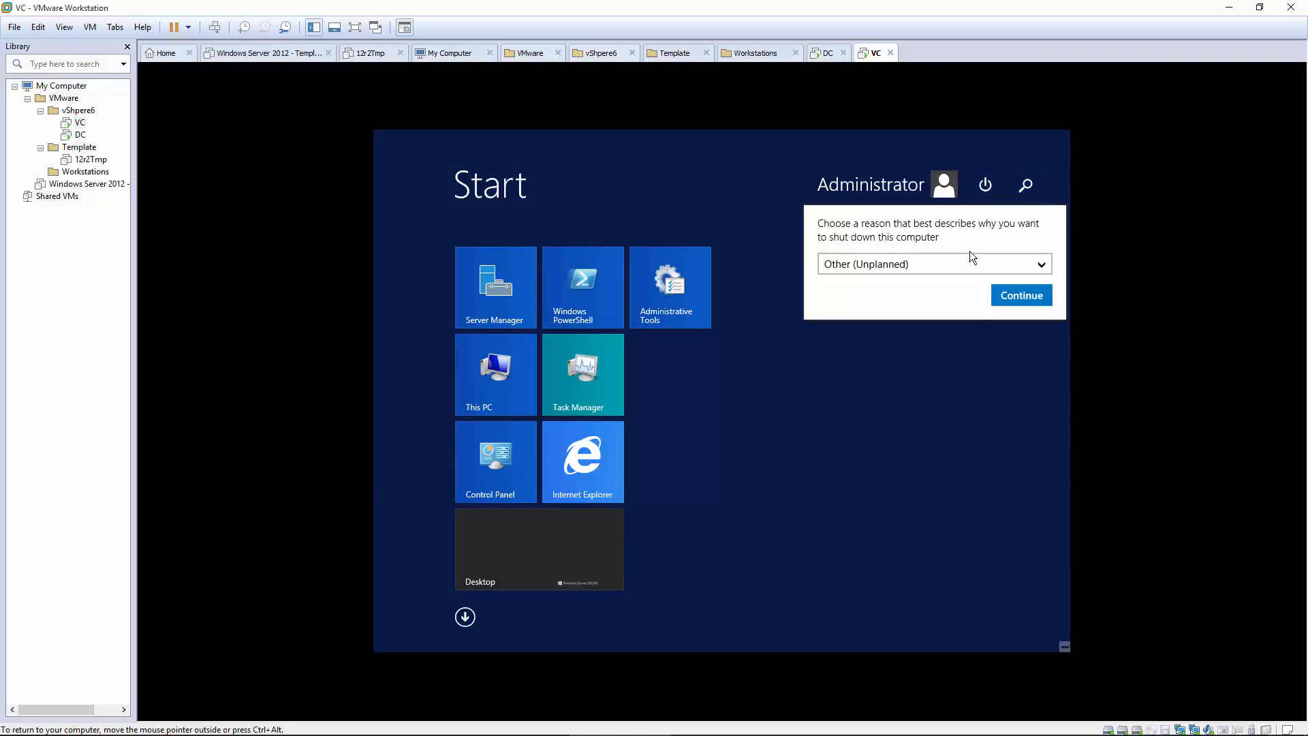
pyautogui.click(1010, 298)
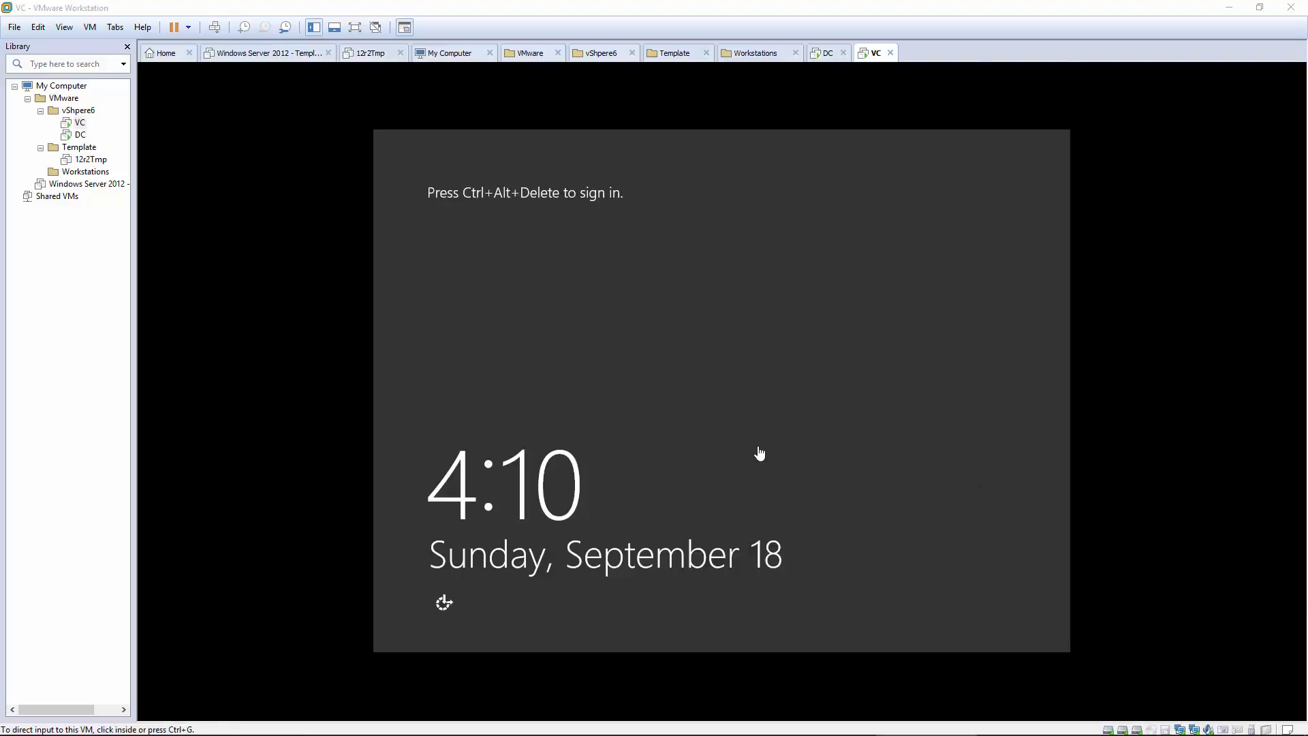
# Step: After the reboot, sign in as Administrator with the account password
pyautogui.click(760, 452)
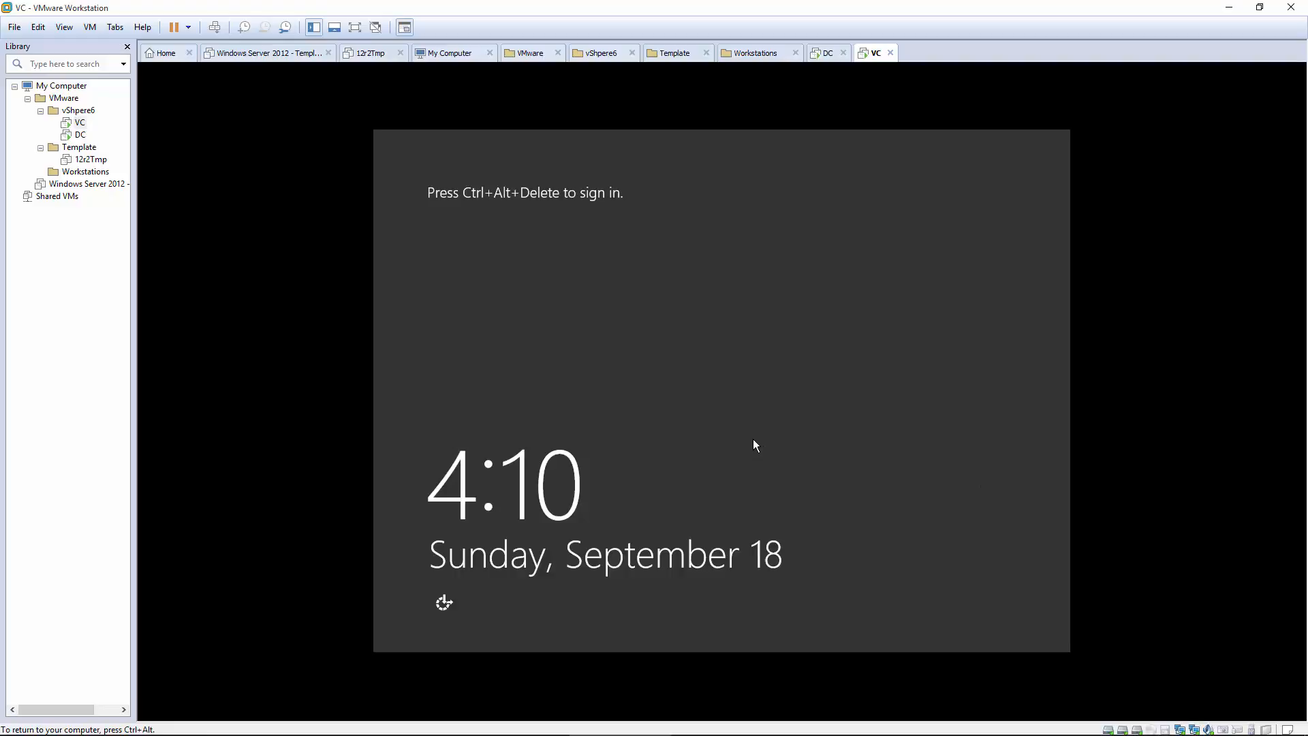
pyautogui.press('ctrl+alt+Insert')
pyautogui.write('P')
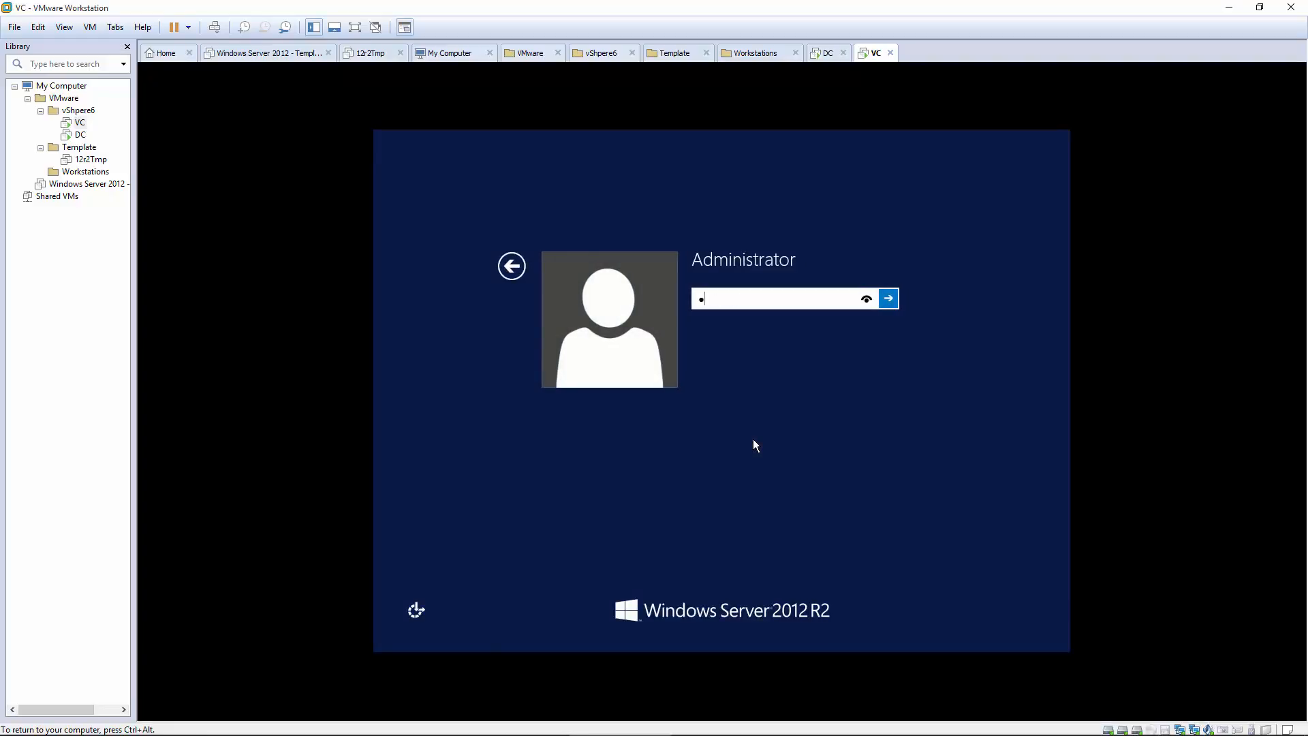
pyautogui.write('assword1!')
pyautogui.press('Return')
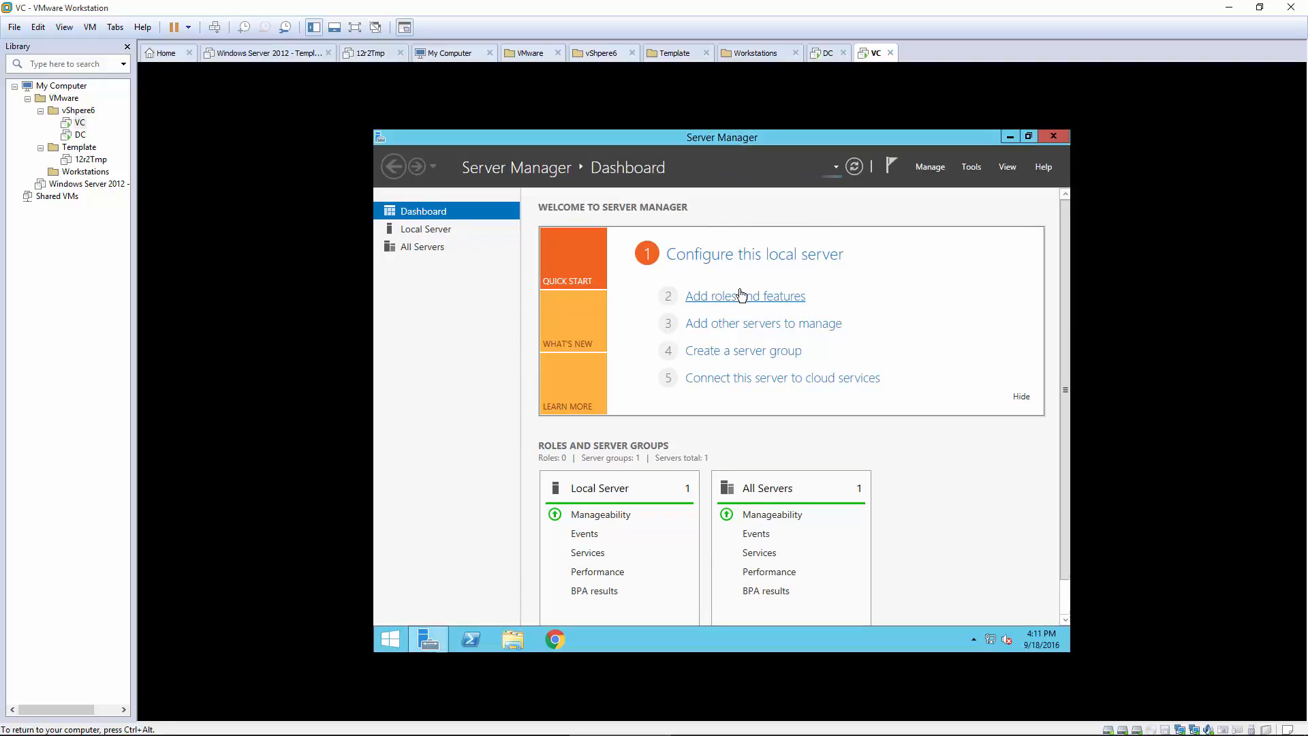
# Step: Start Add Roles and Features with role-based installation targeting the VC server
pyautogui.click(742, 295)
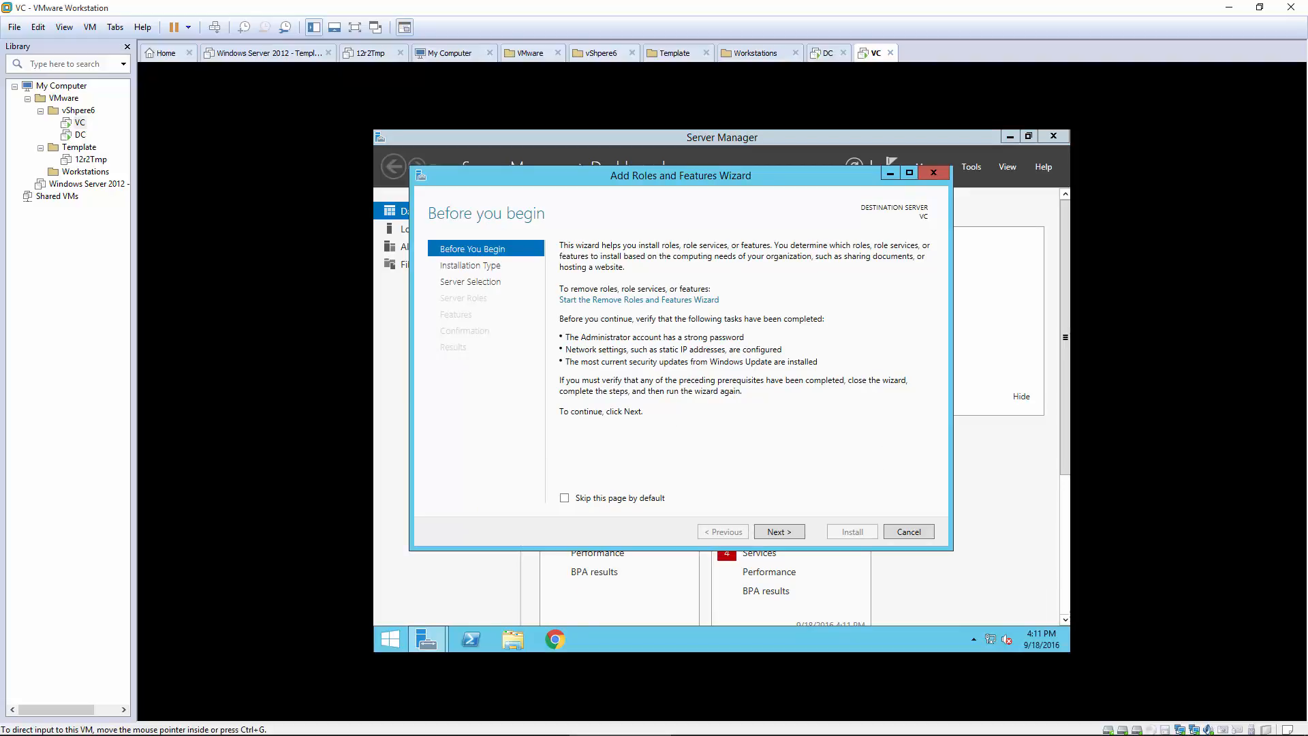
pyautogui.click(790, 535)
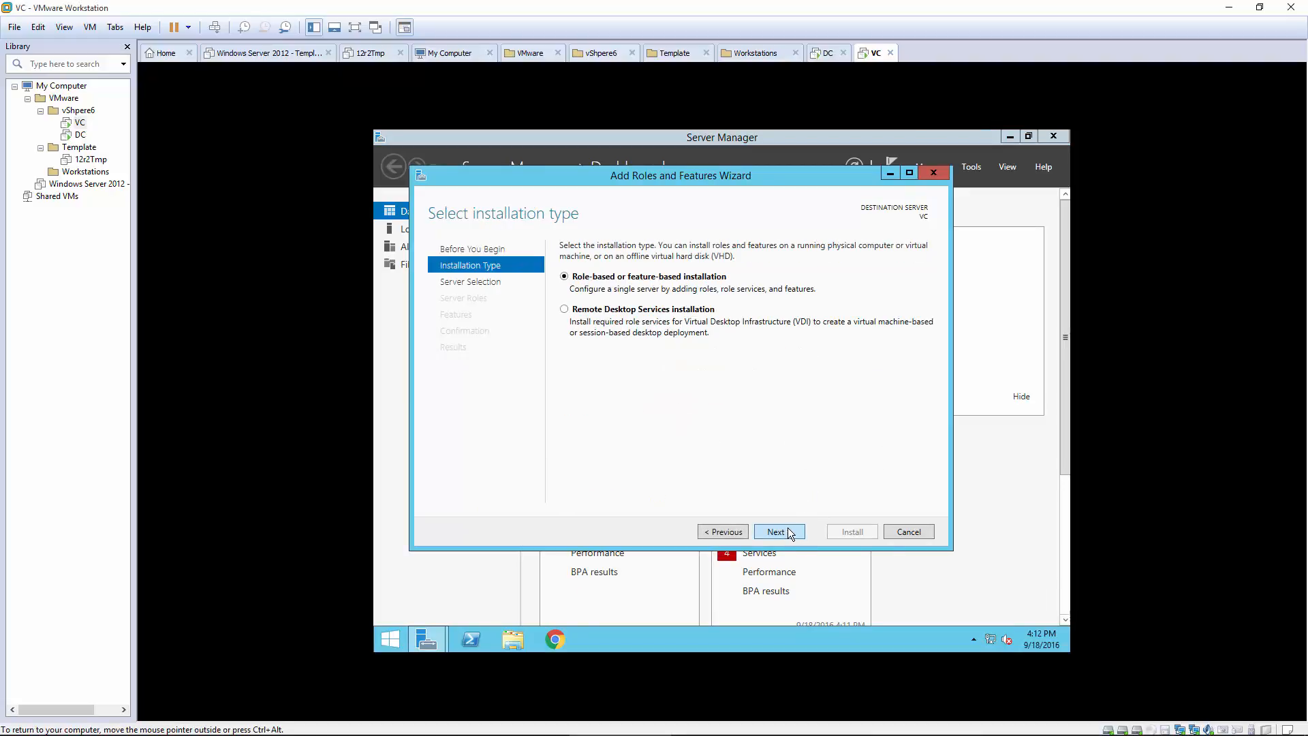
pyautogui.click(790, 533)
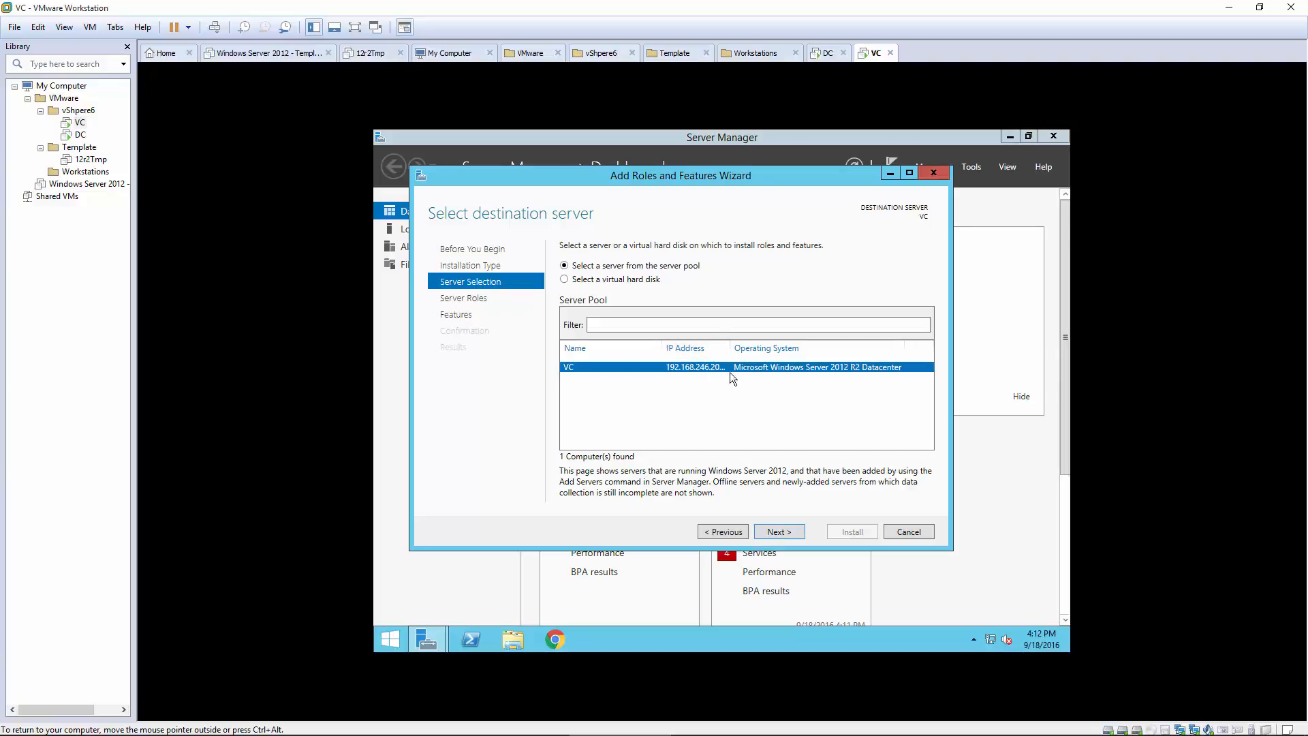
pyautogui.click(780, 531)
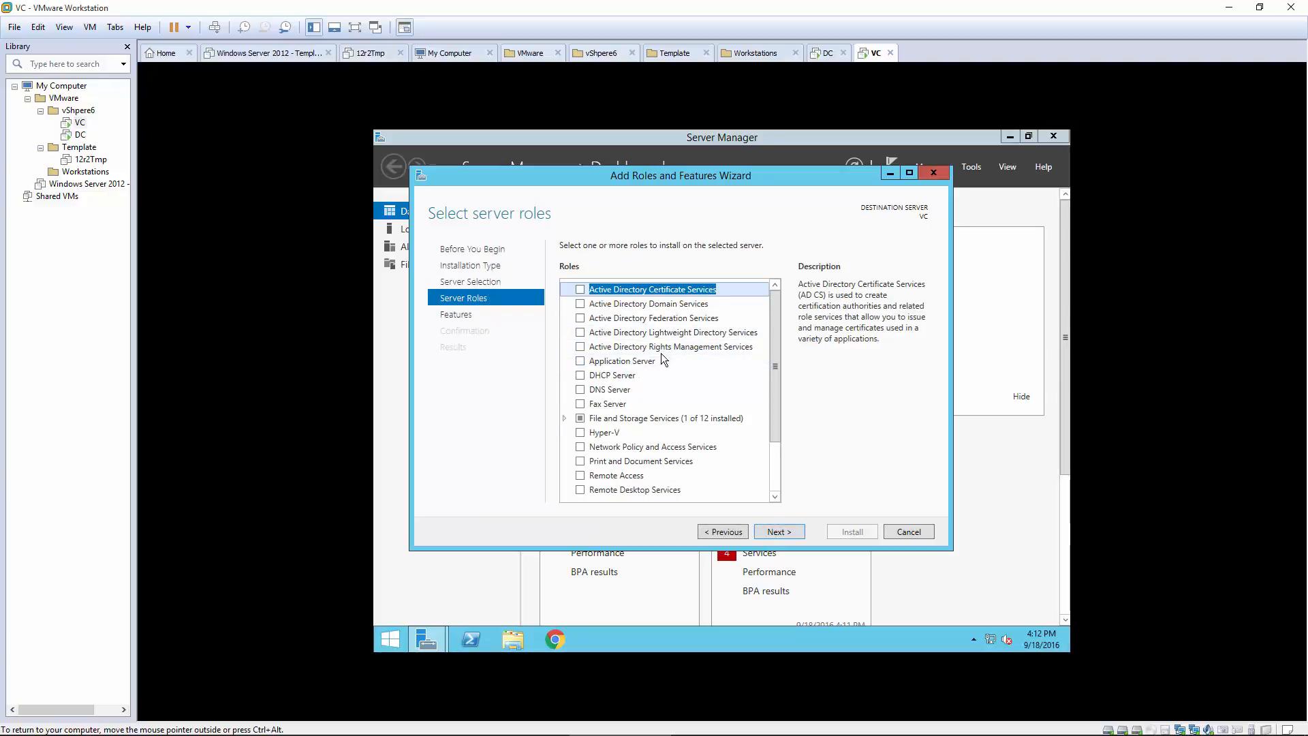
# Step: Select Server for NFS under File and iSCSI Services, adding its required features
pyautogui.scroll(-2, 710, 418)
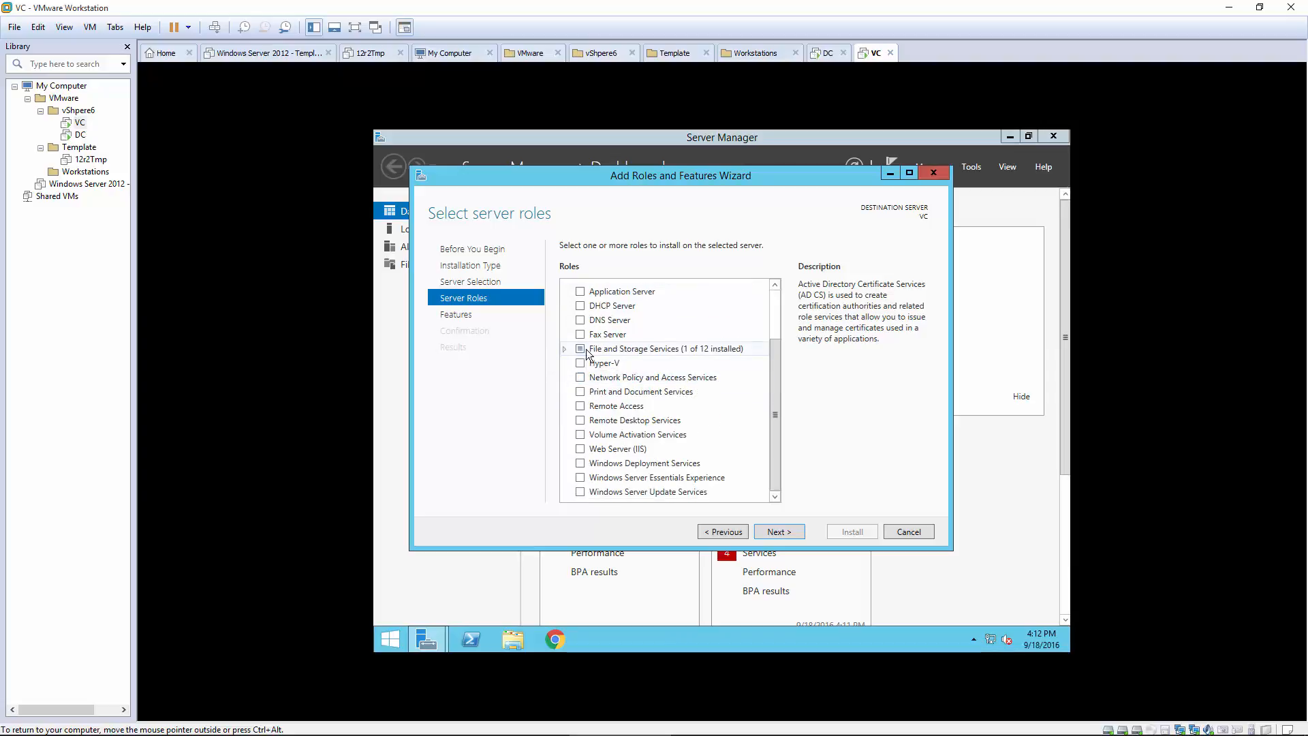
pyautogui.click(564, 350)
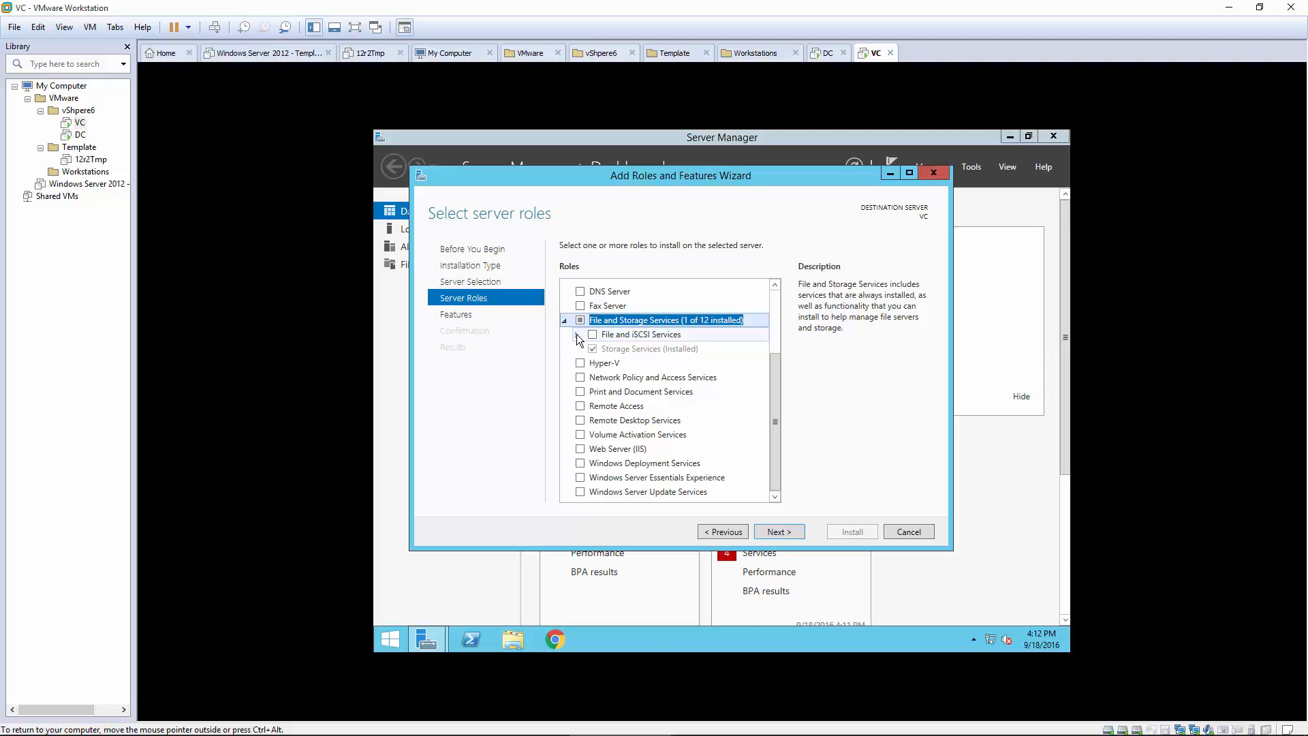
pyautogui.click(576, 334)
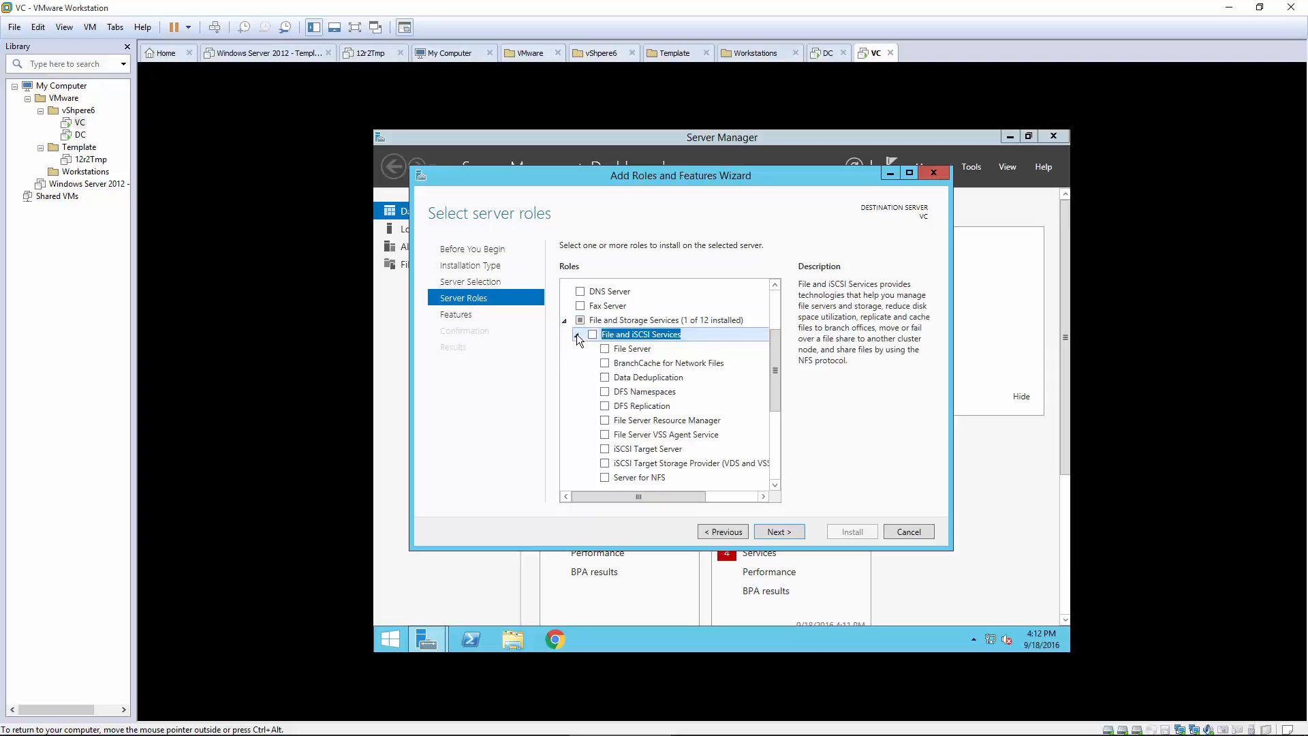
pyautogui.click(620, 476)
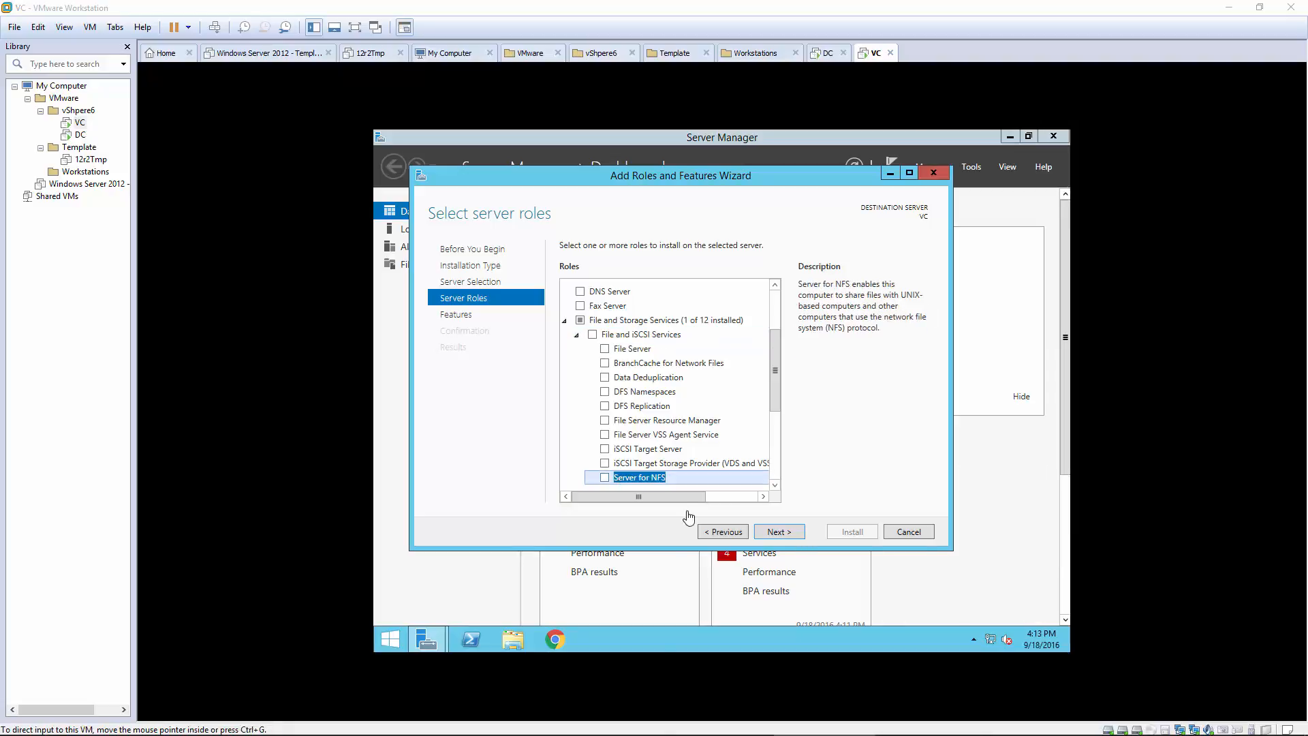
pyautogui.click(601, 477)
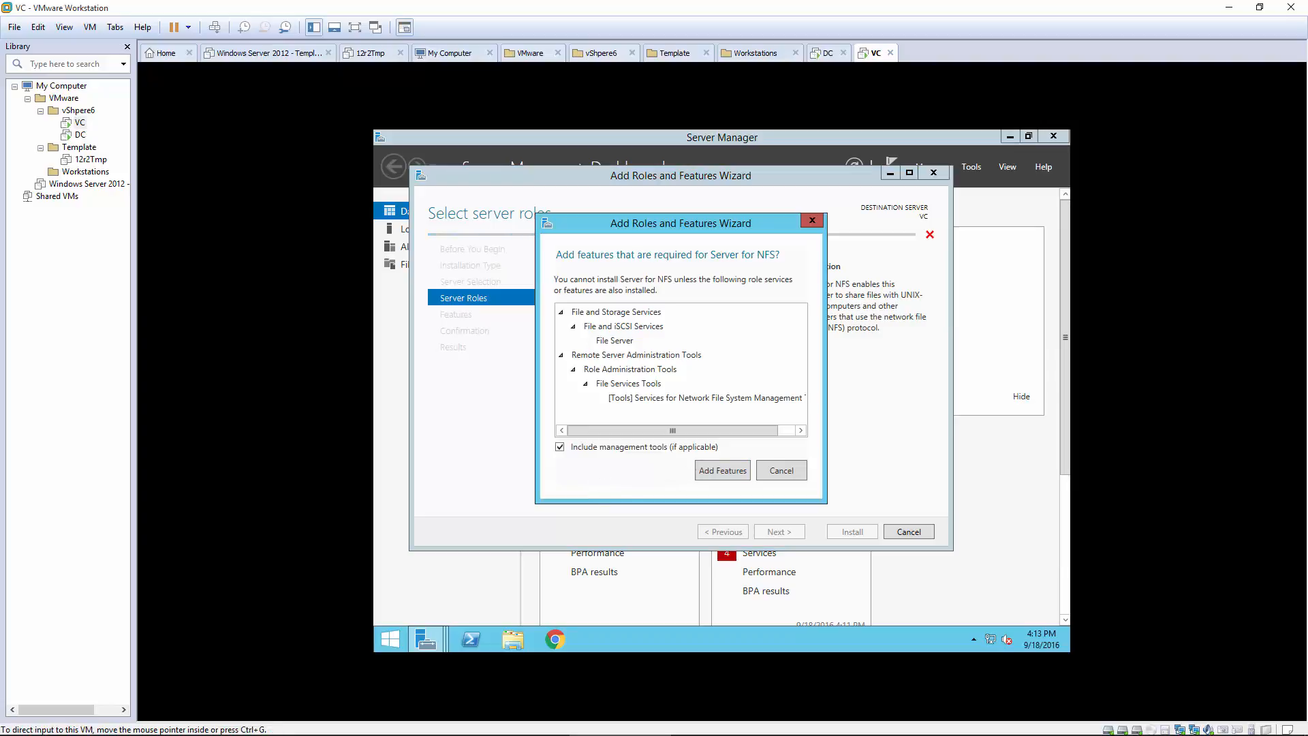
pyautogui.click(727, 469)
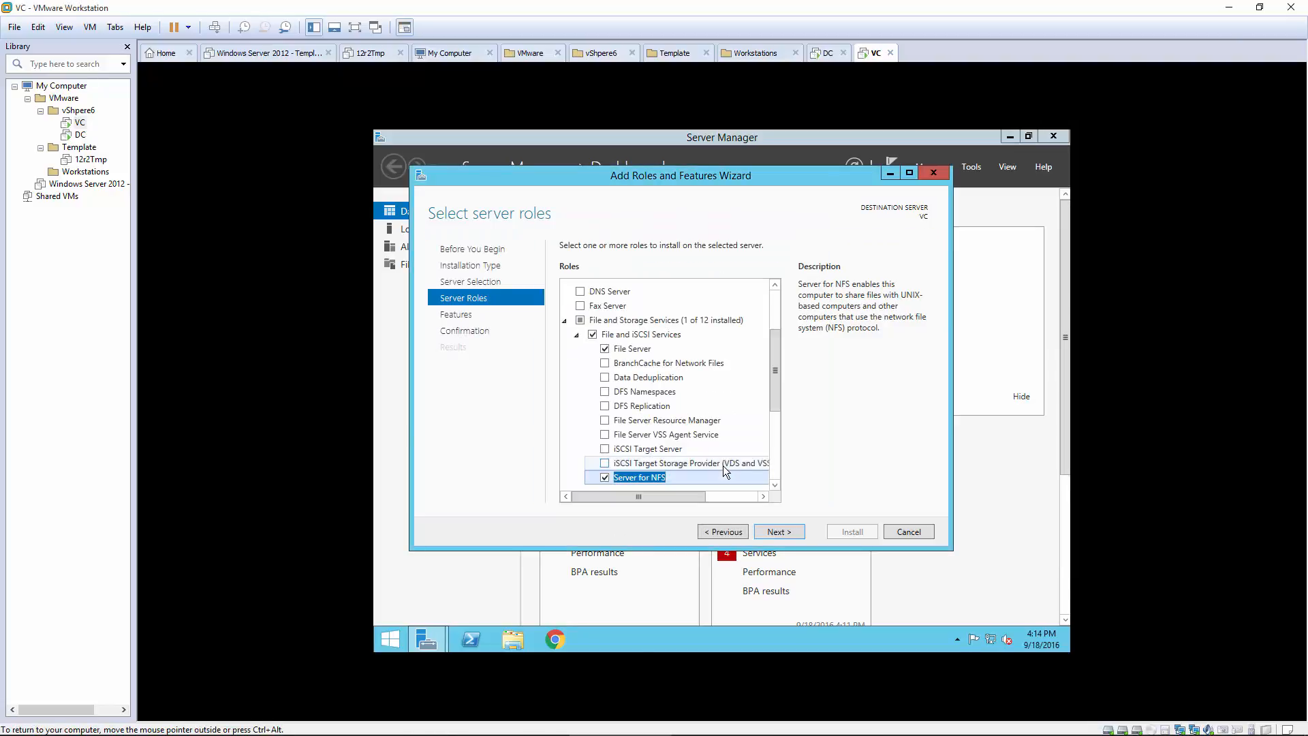
# Step: Install the selected roles and features, then close the finished wizard
pyautogui.click(774, 534)
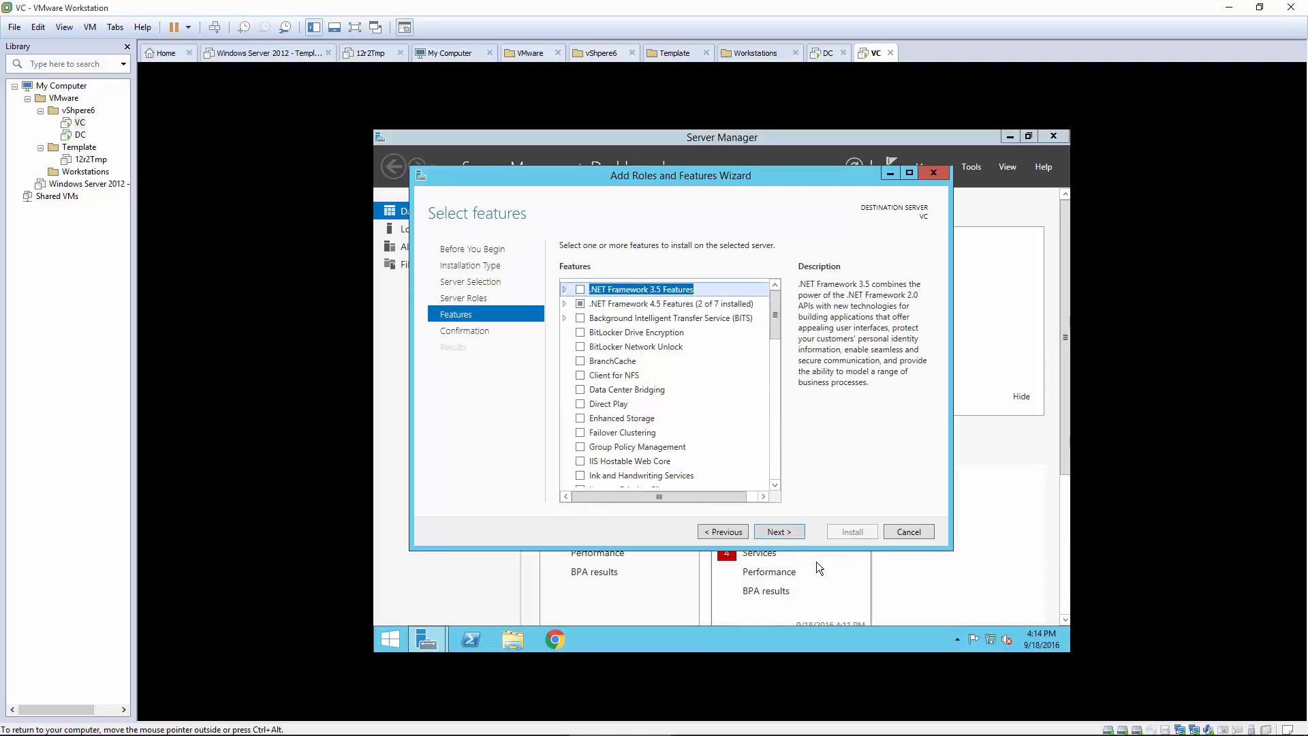
pyautogui.click(782, 534)
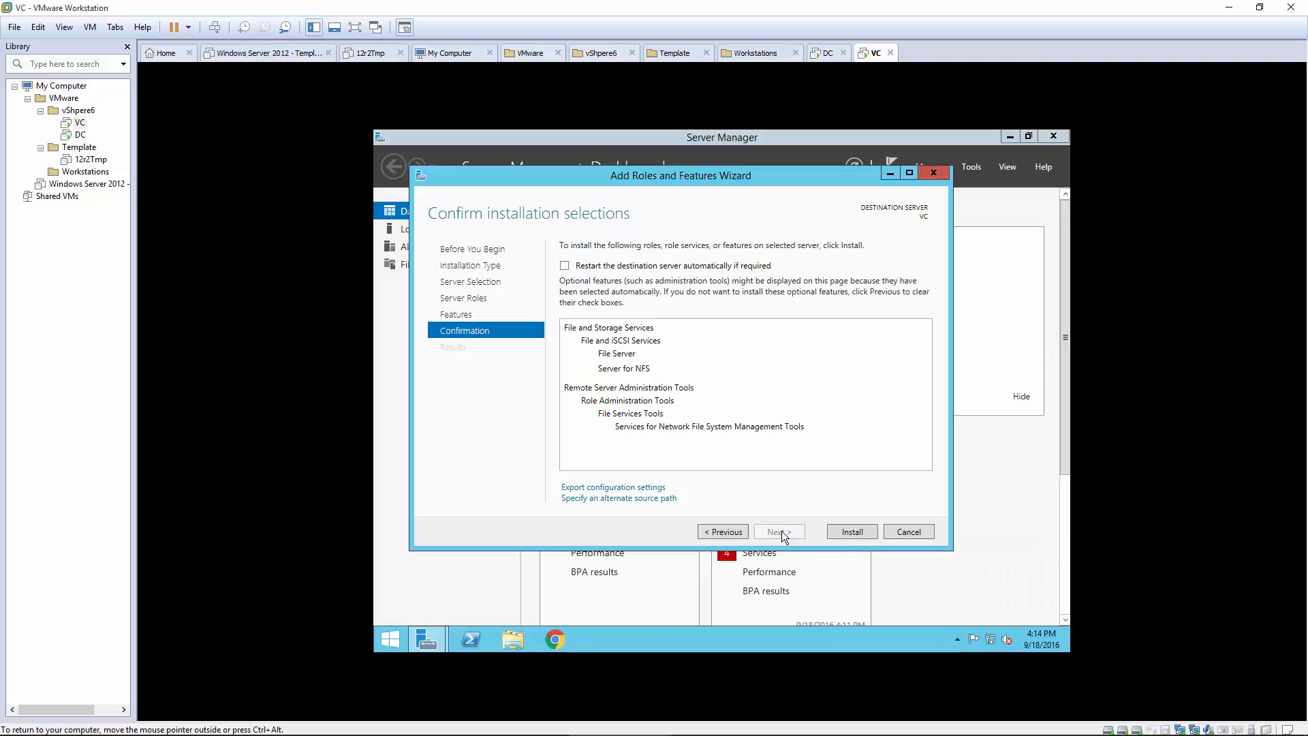
pyautogui.click(844, 534)
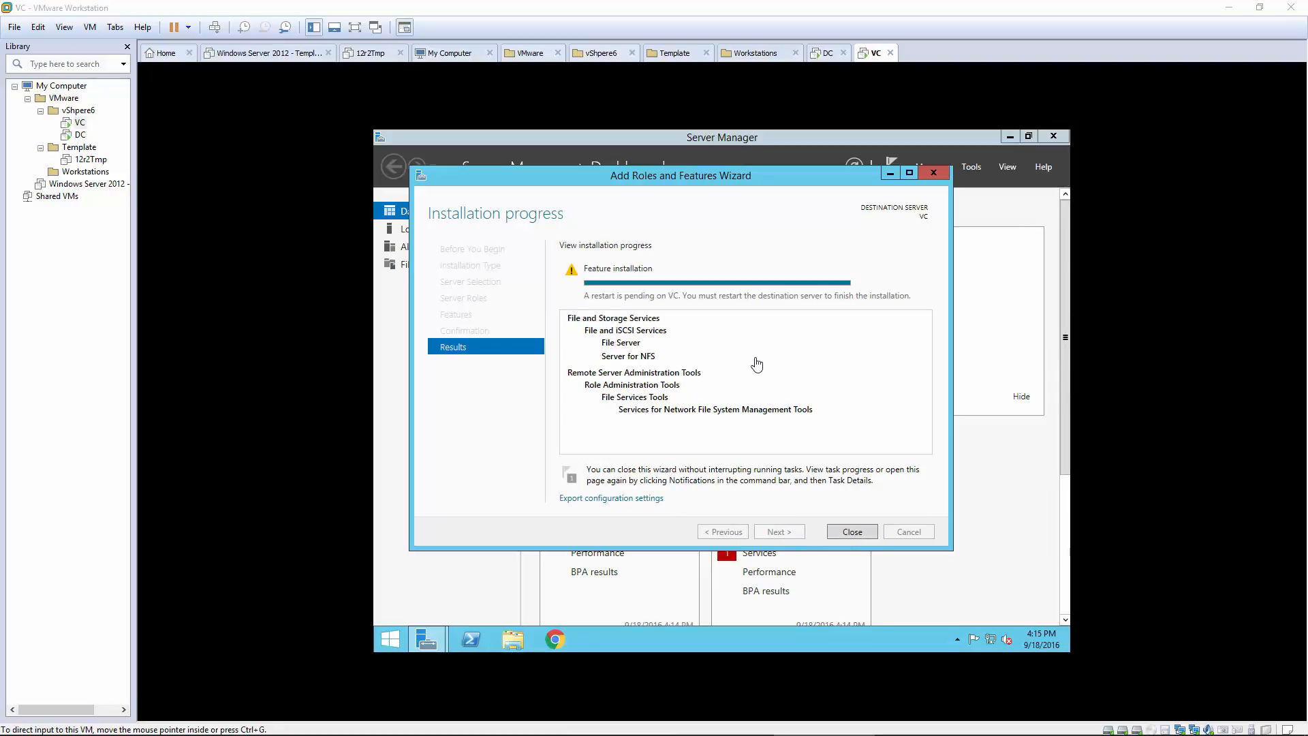
pyautogui.click(846, 532)
pyautogui.click(845, 531)
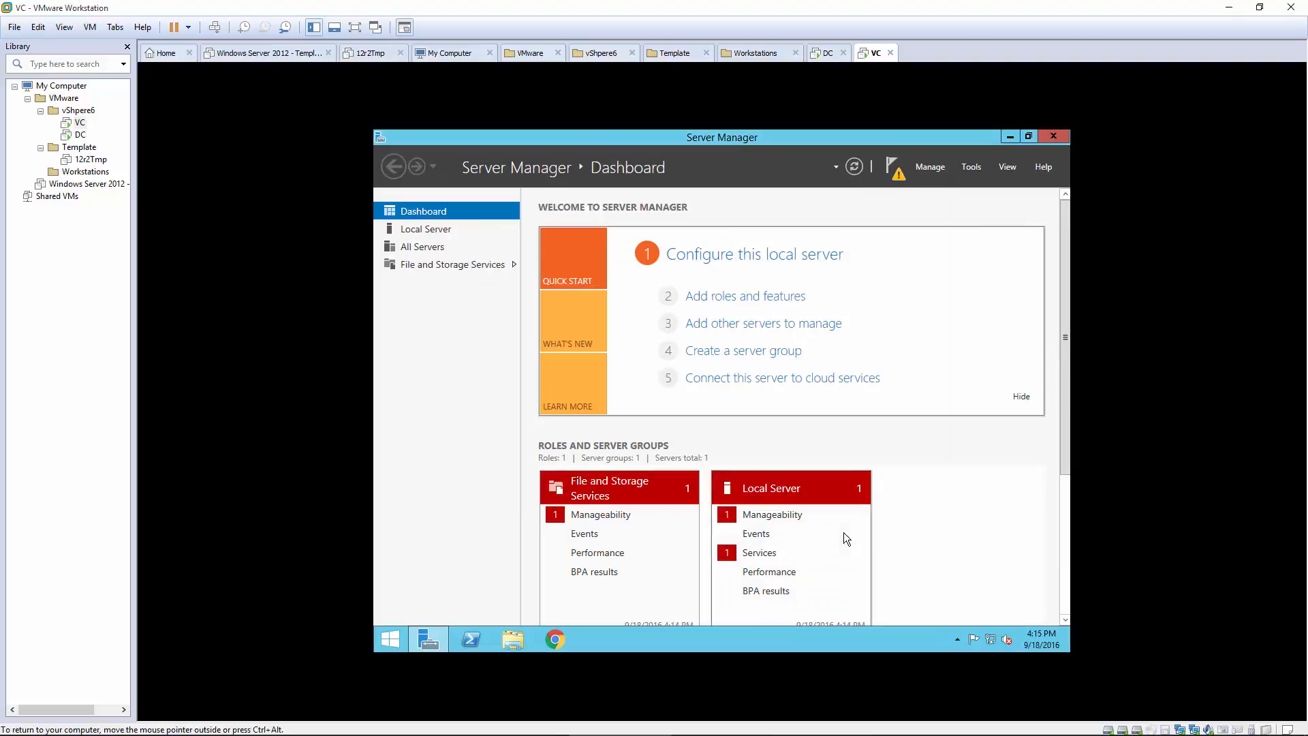
# Step: Close Server Manager and create a folder named NFS at the root of Local Disk (C:)
pyautogui.click(1054, 136)
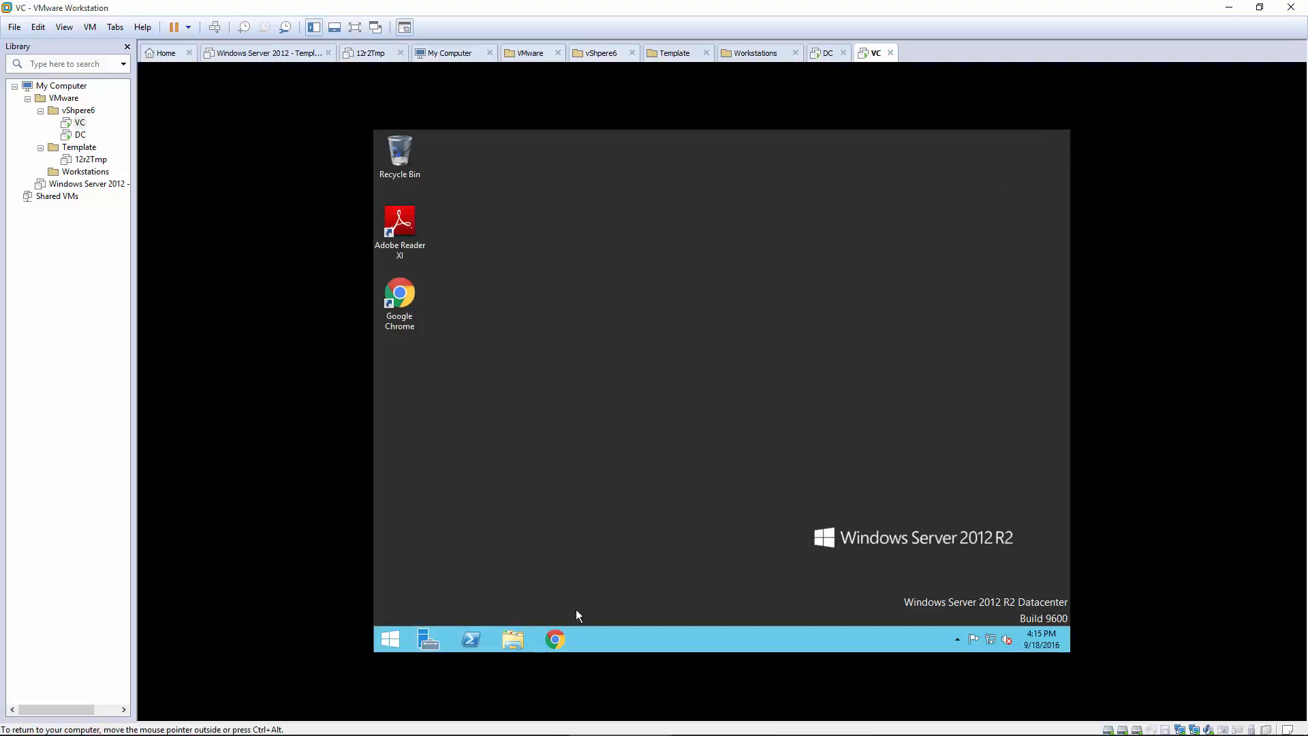
pyautogui.click(514, 640)
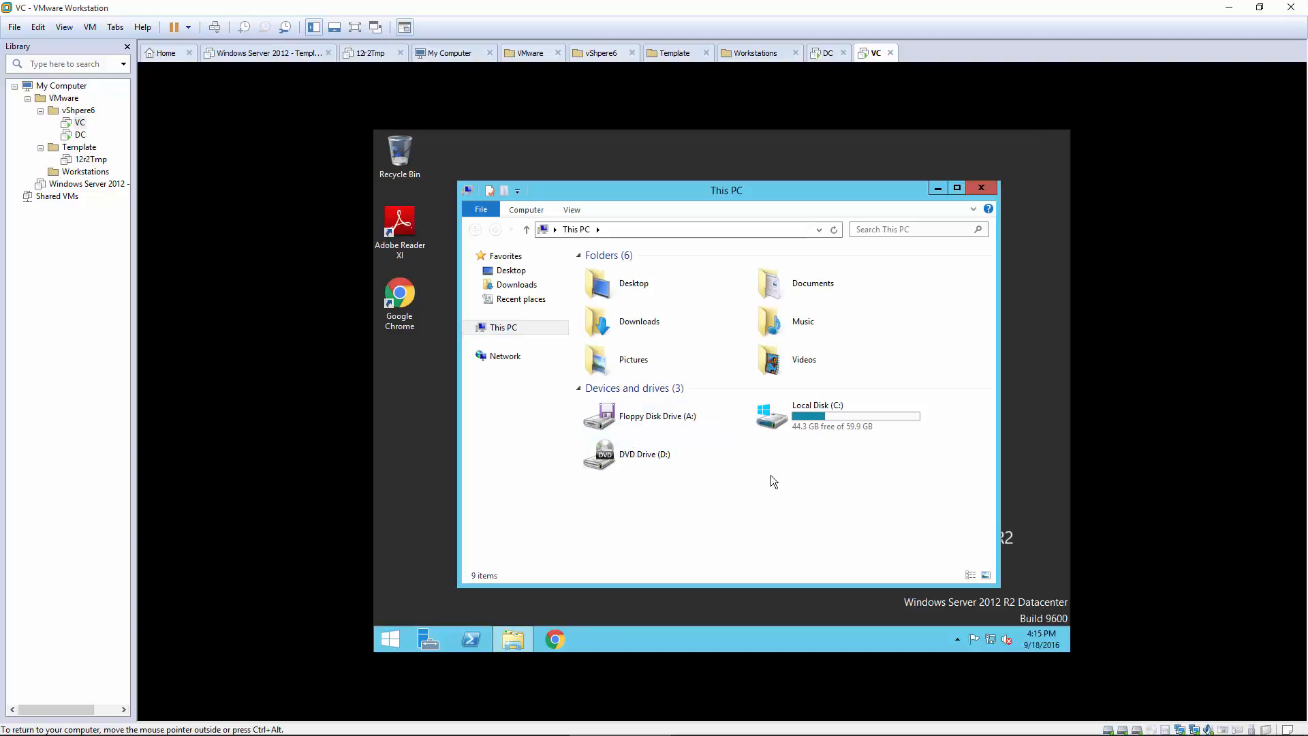
pyautogui.doubleClick(813, 422)
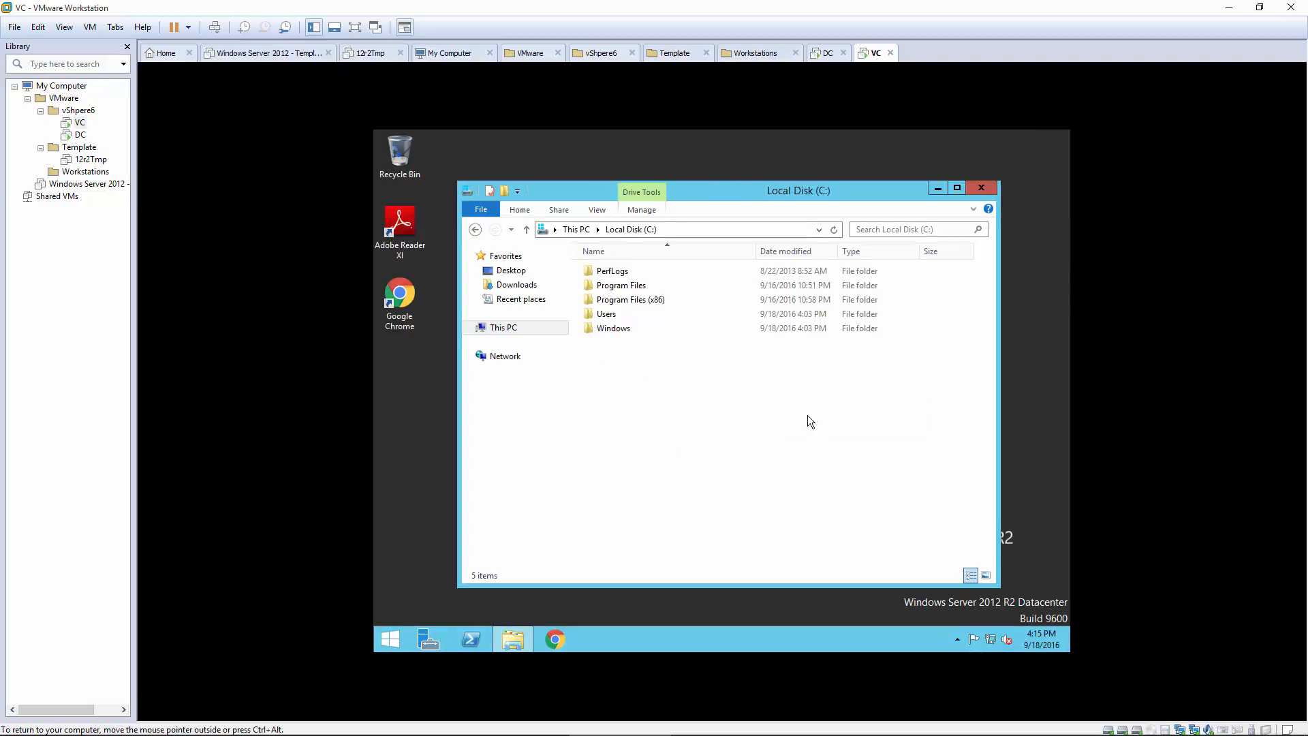
pyautogui.rightClick(629, 380)
pyautogui.moveTo(659, 500)
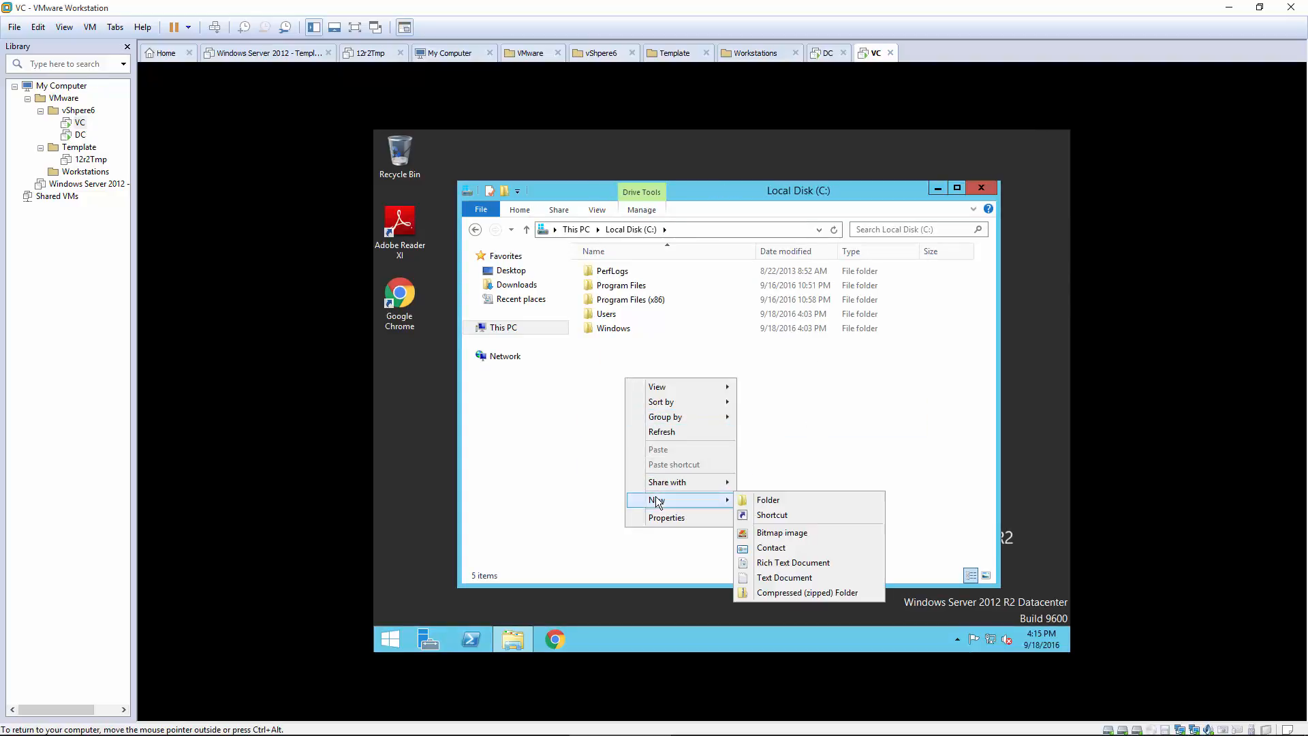
pyautogui.click(767, 500)
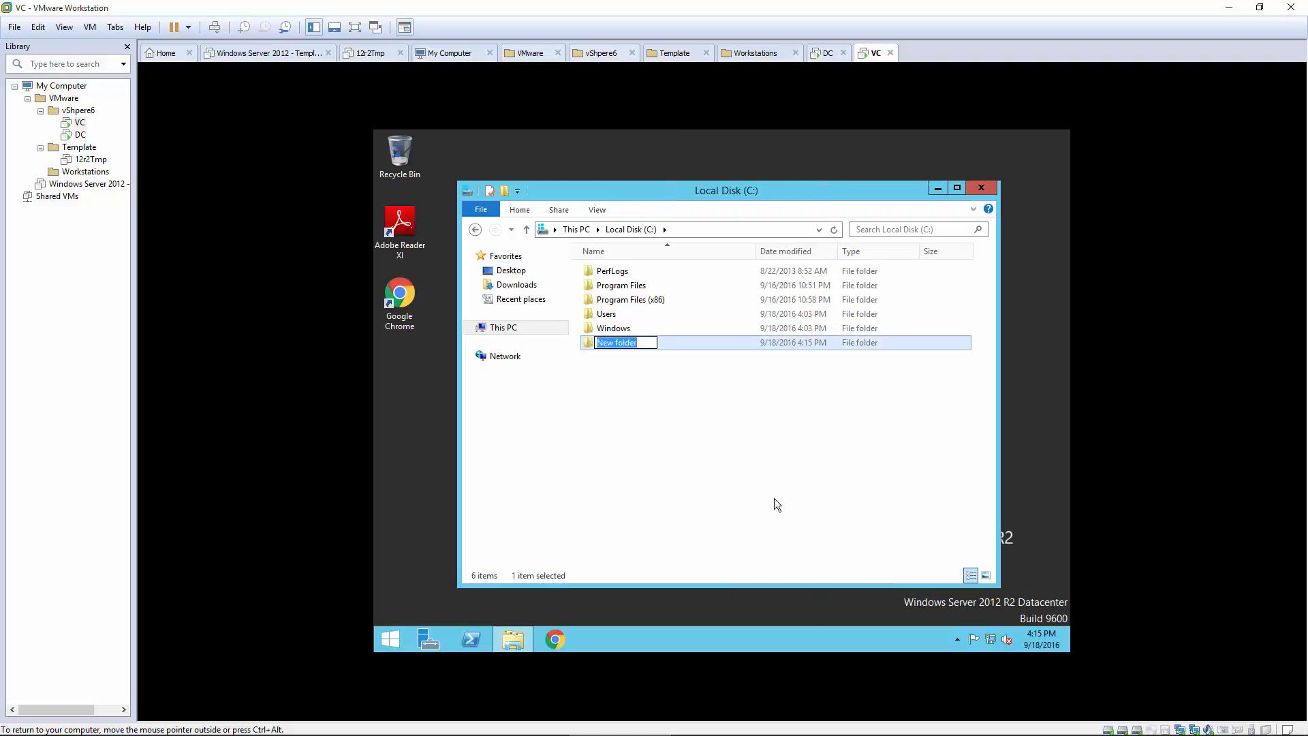
pyautogui.write('F')
pyautogui.write('NFS')
pyautogui.click(727, 469)
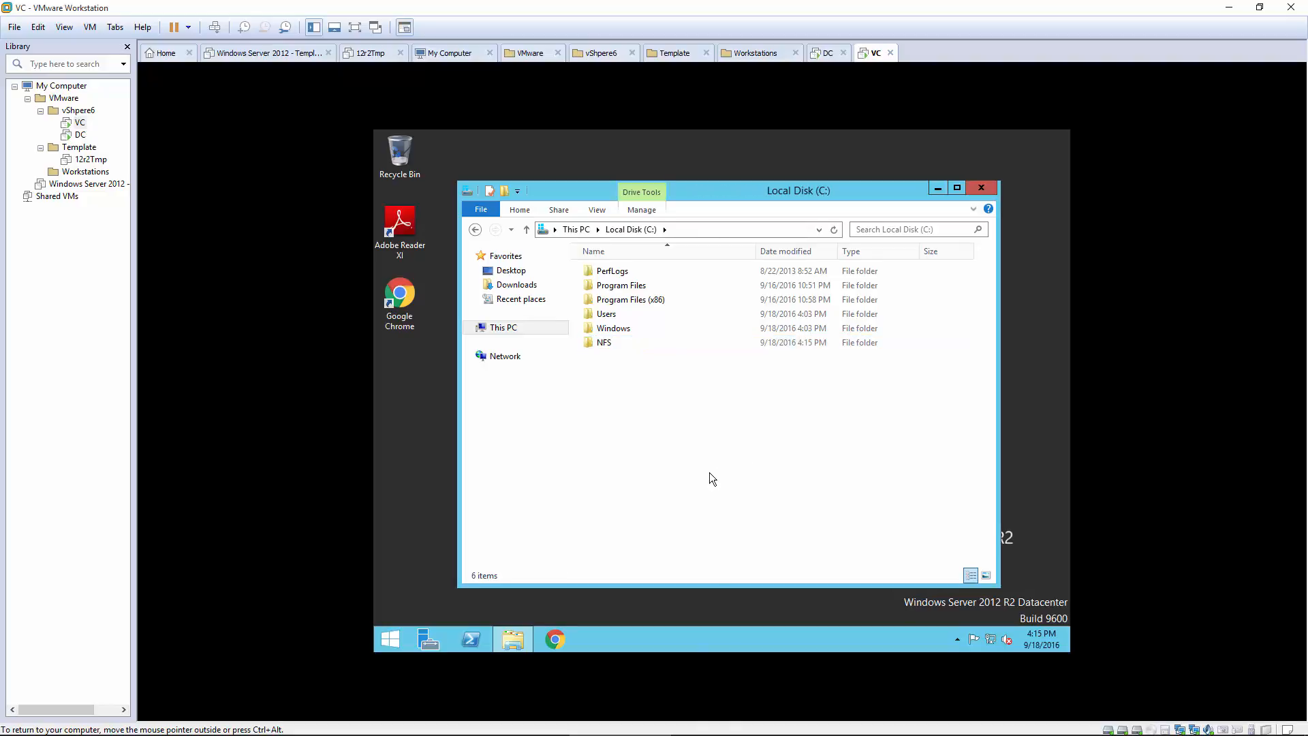
# Step: Check the NFS folder's Sharing tab in its Properties, then close it
pyautogui.rightClick(603, 344)
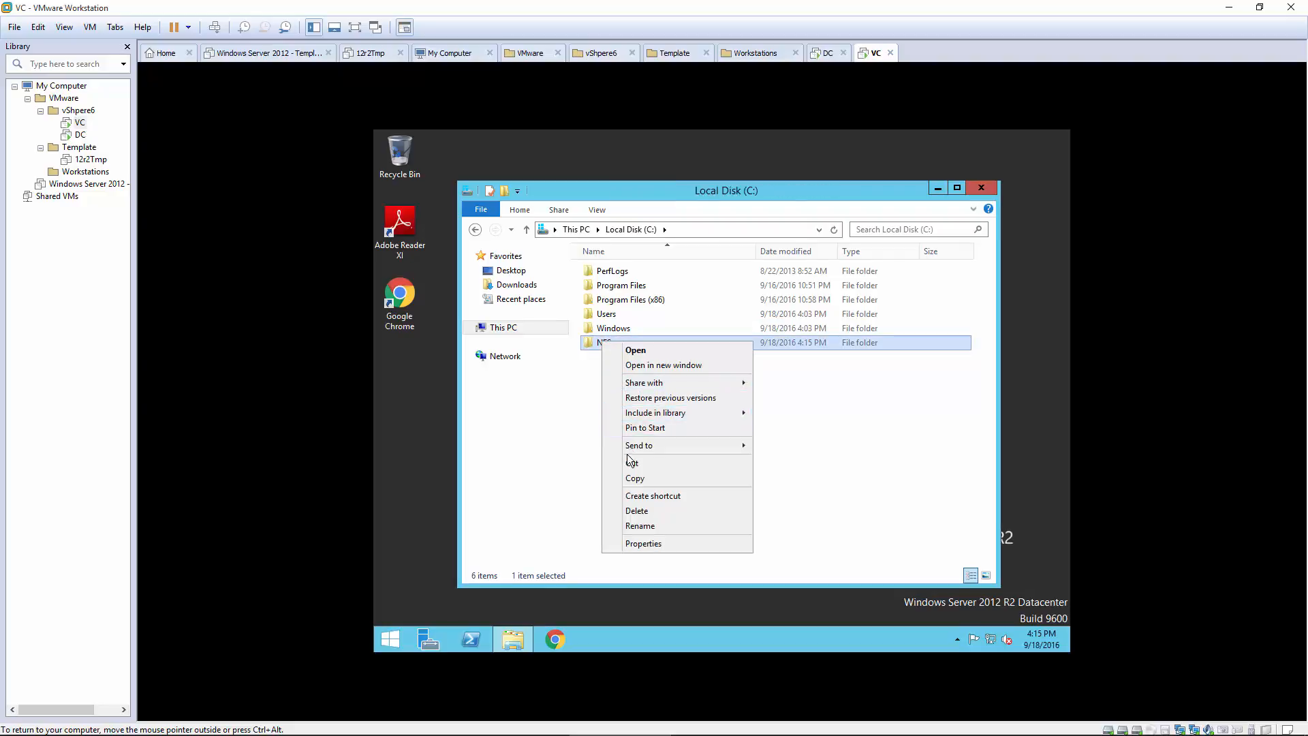
pyautogui.click(645, 544)
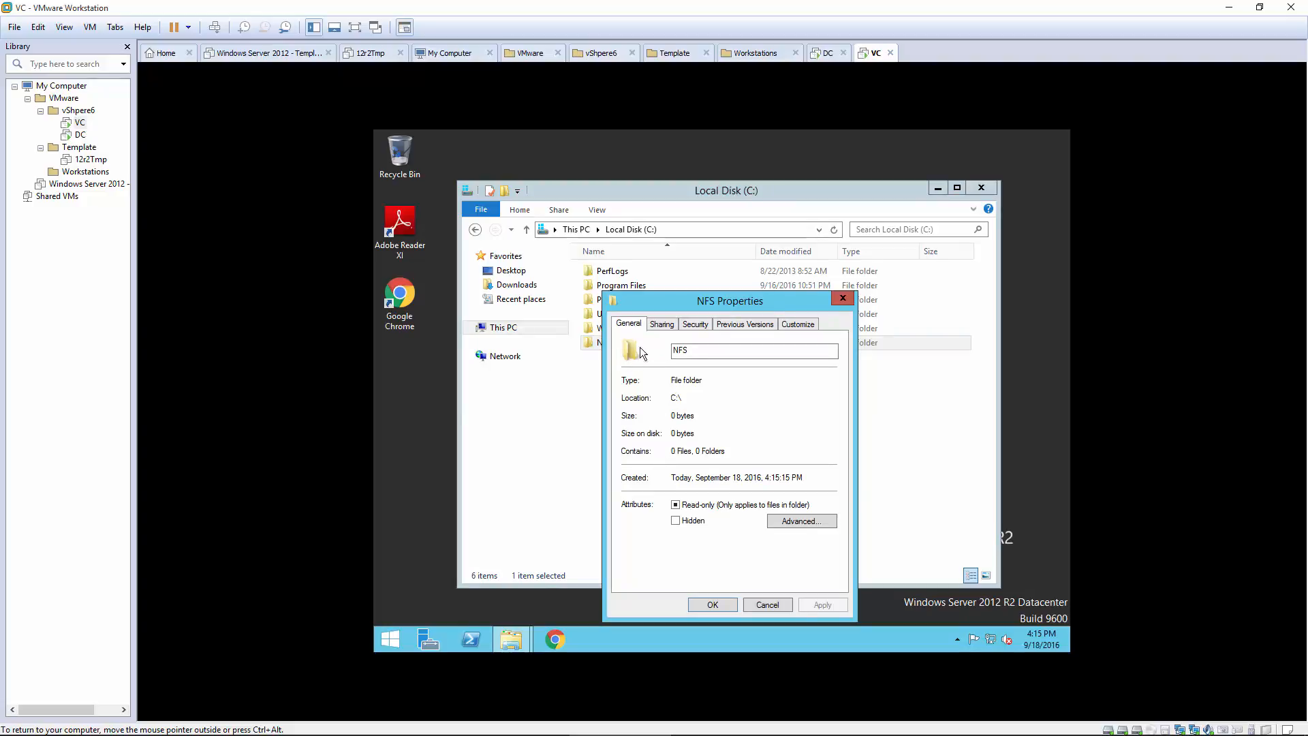
pyautogui.click(662, 325)
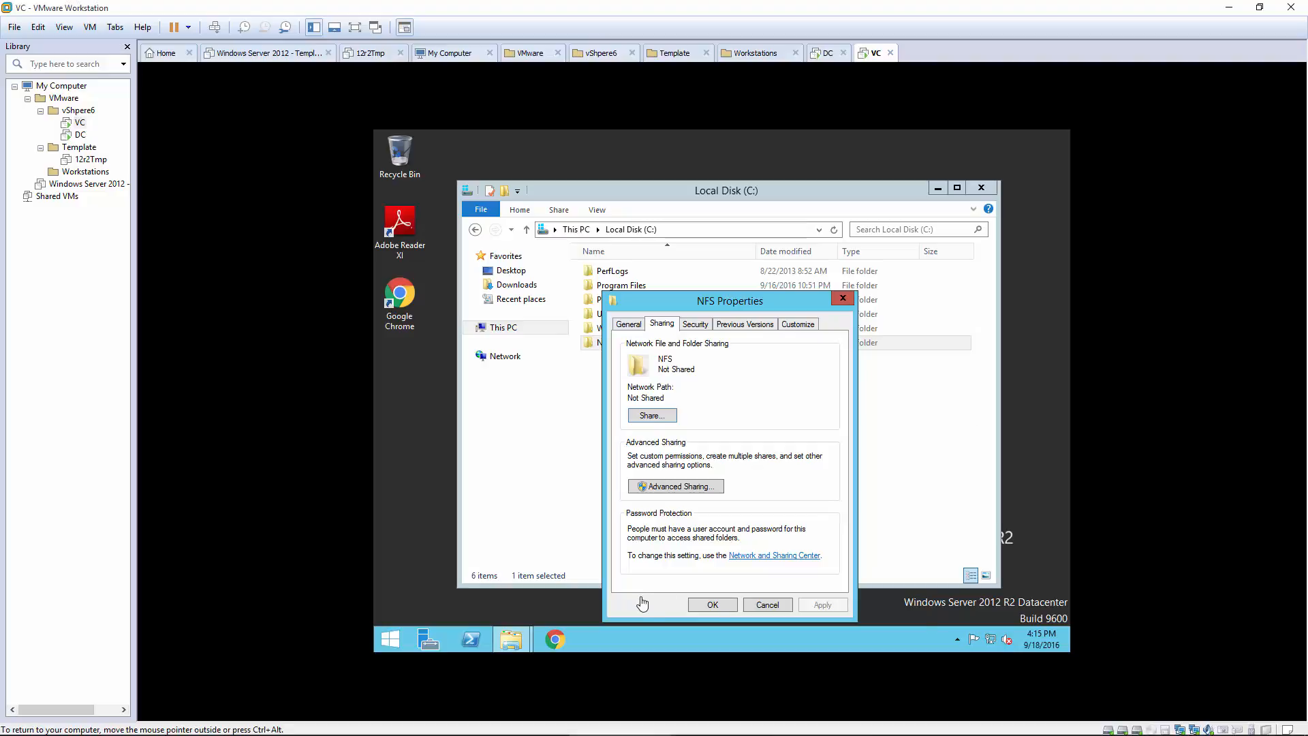
pyautogui.click(719, 606)
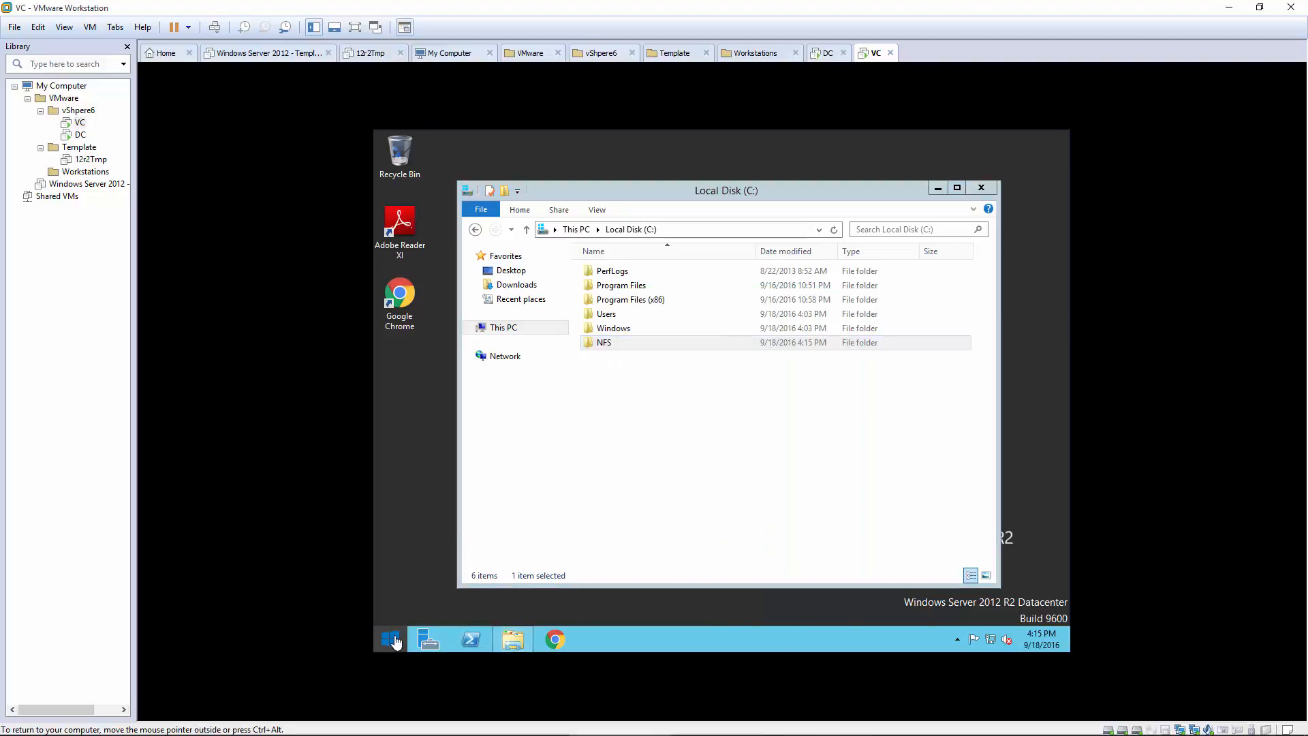
# Step: Restart the VC virtual machine from the Start screen's power options
pyautogui.click(392, 639)
pyautogui.click(995, 183)
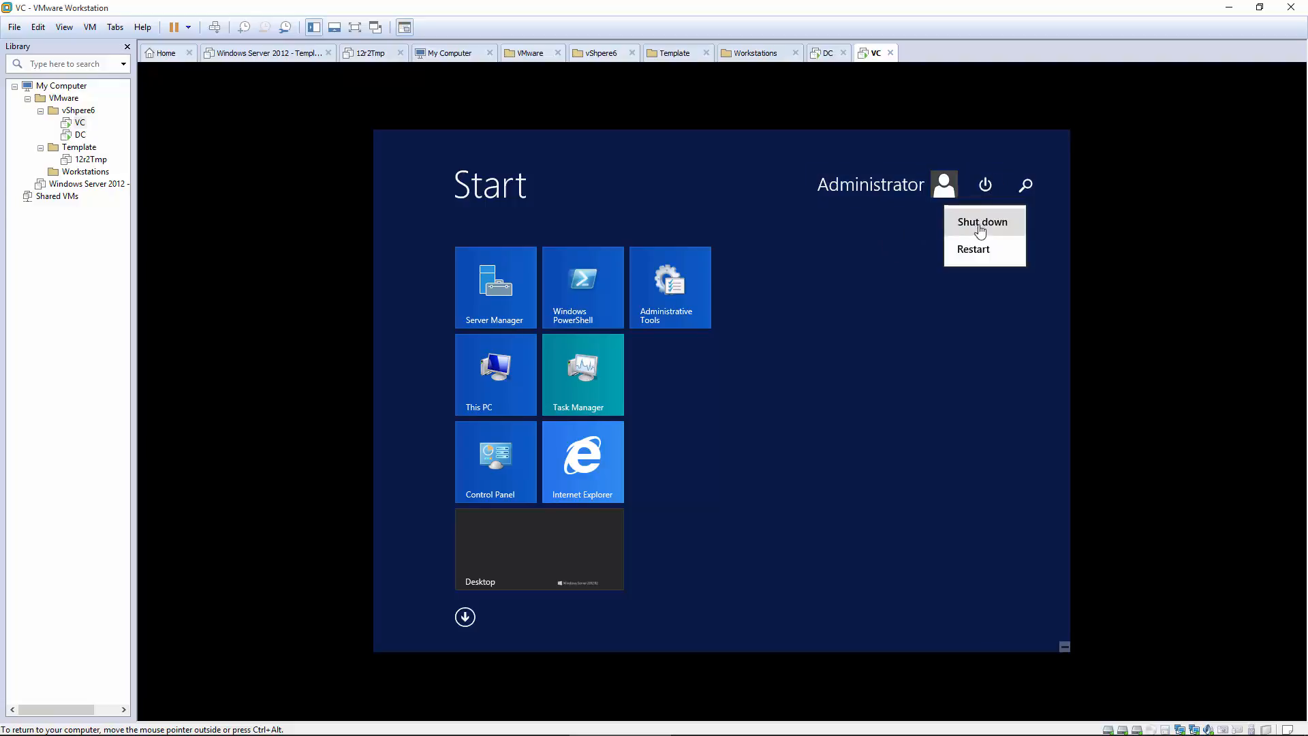
pyautogui.click(972, 250)
pyautogui.click(1022, 298)
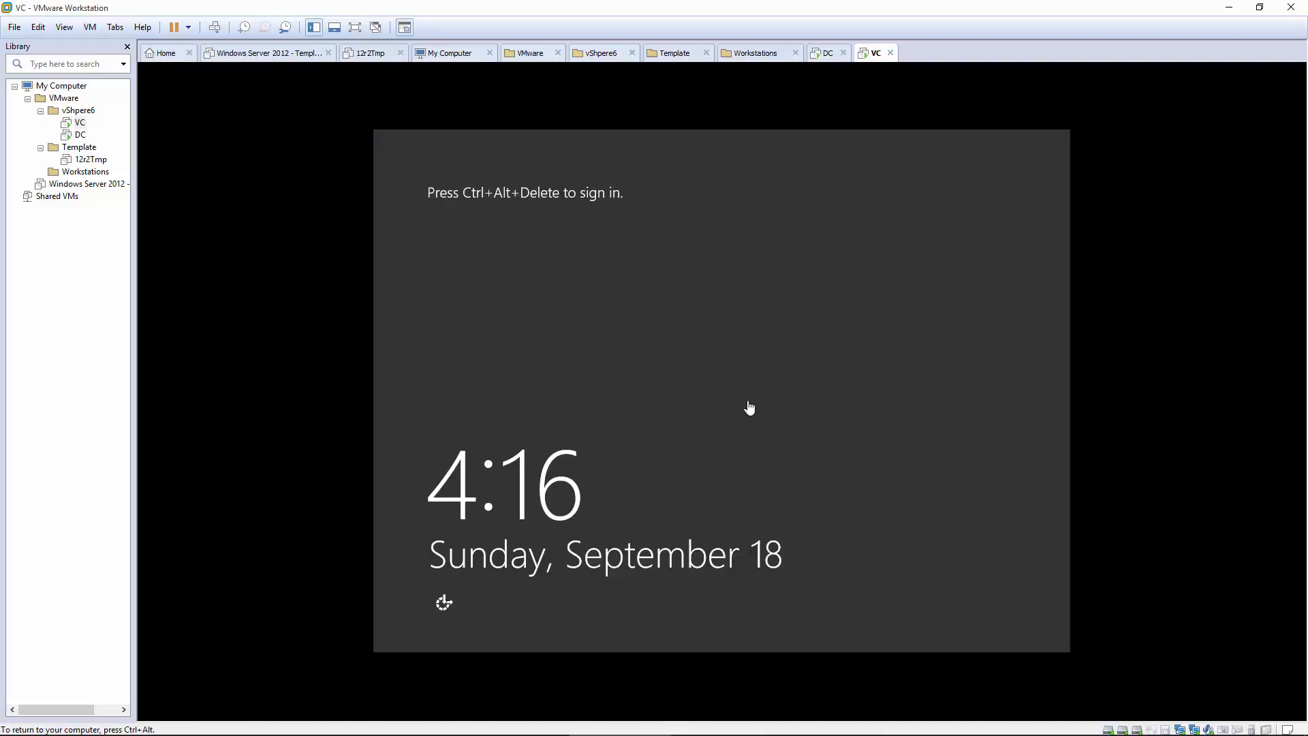
# Step: Sign back in as Administrator and reopen Local Disk (C:) in File Explorer
pyautogui.press('ctrl+alt+Insert')
pyautogui.write('**')
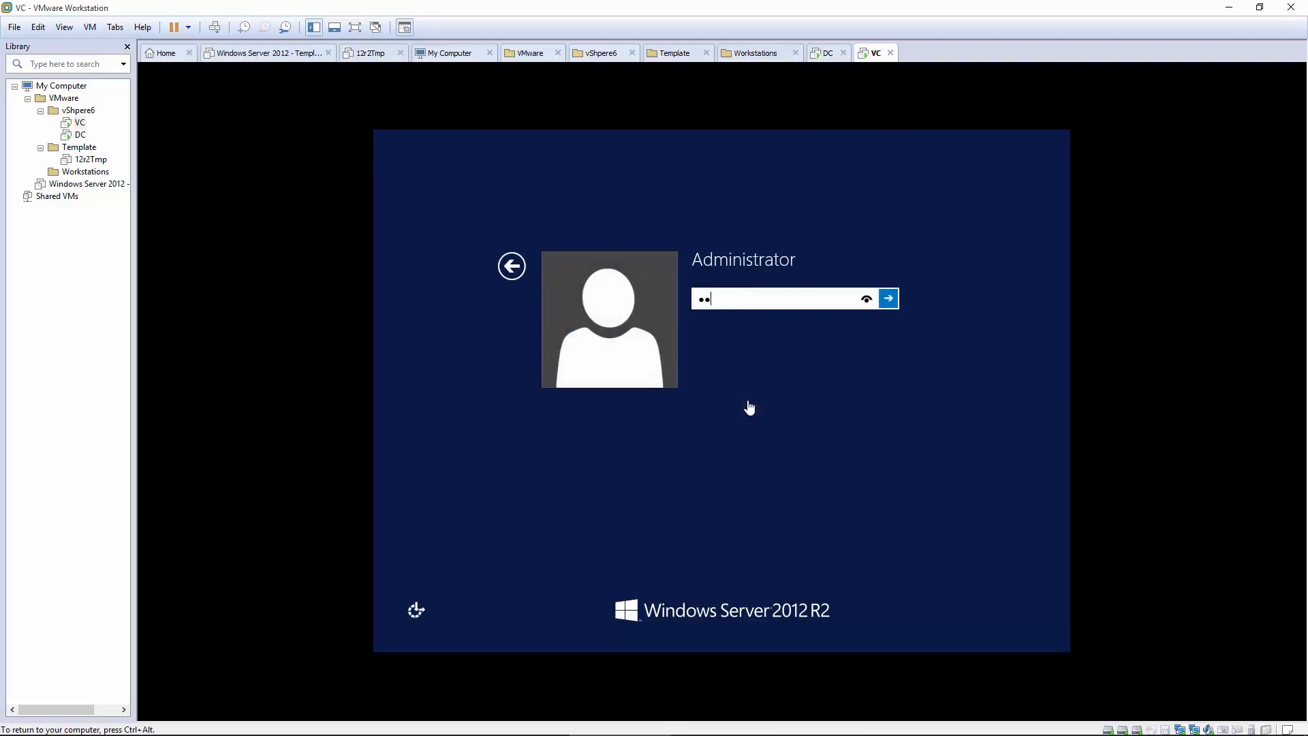
pyautogui.write('*********')
pyautogui.press('Return')
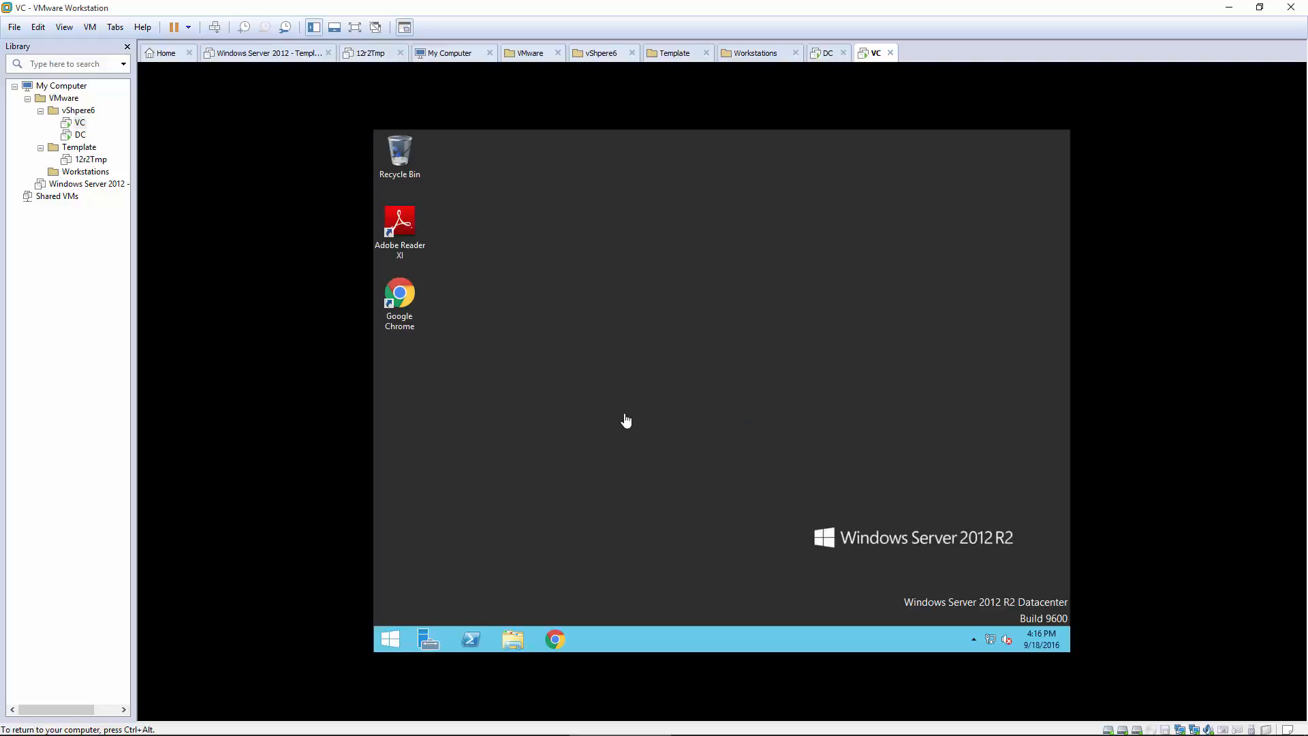
pyautogui.click(513, 639)
pyautogui.doubleClick(821, 405)
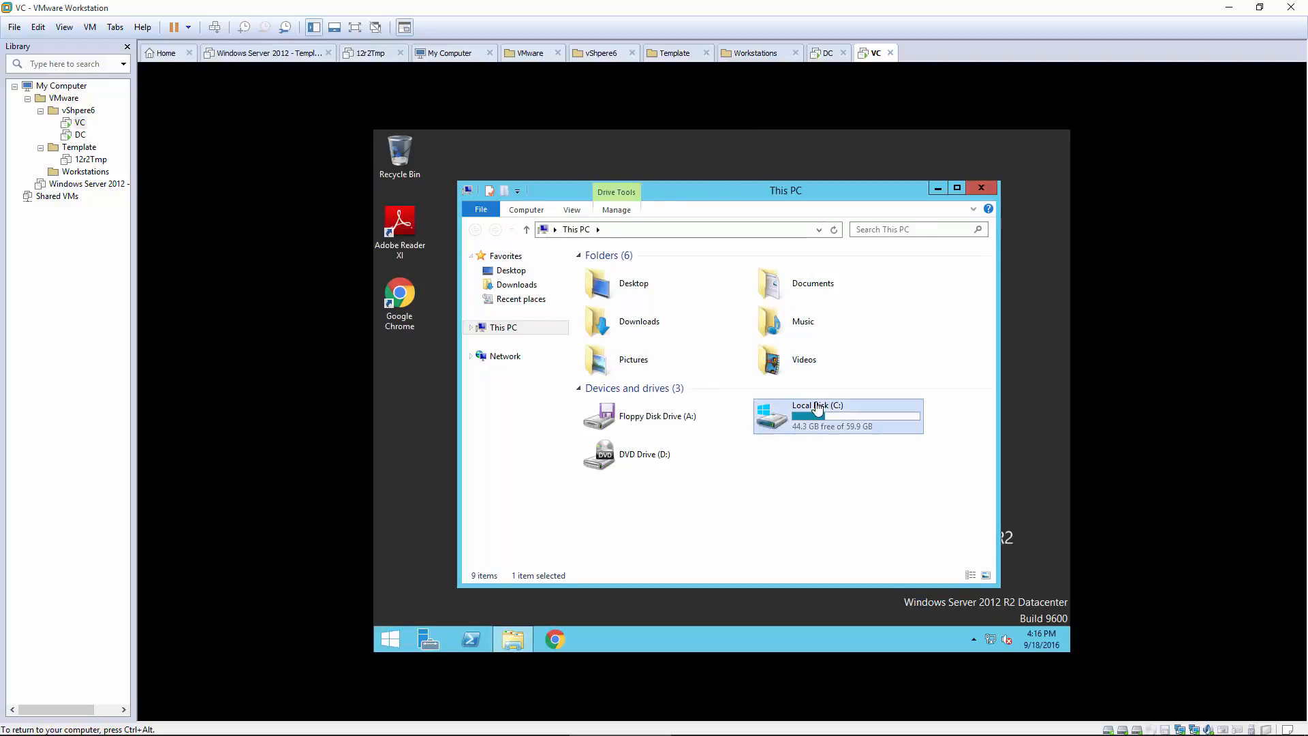
pyautogui.rightClick(609, 270)
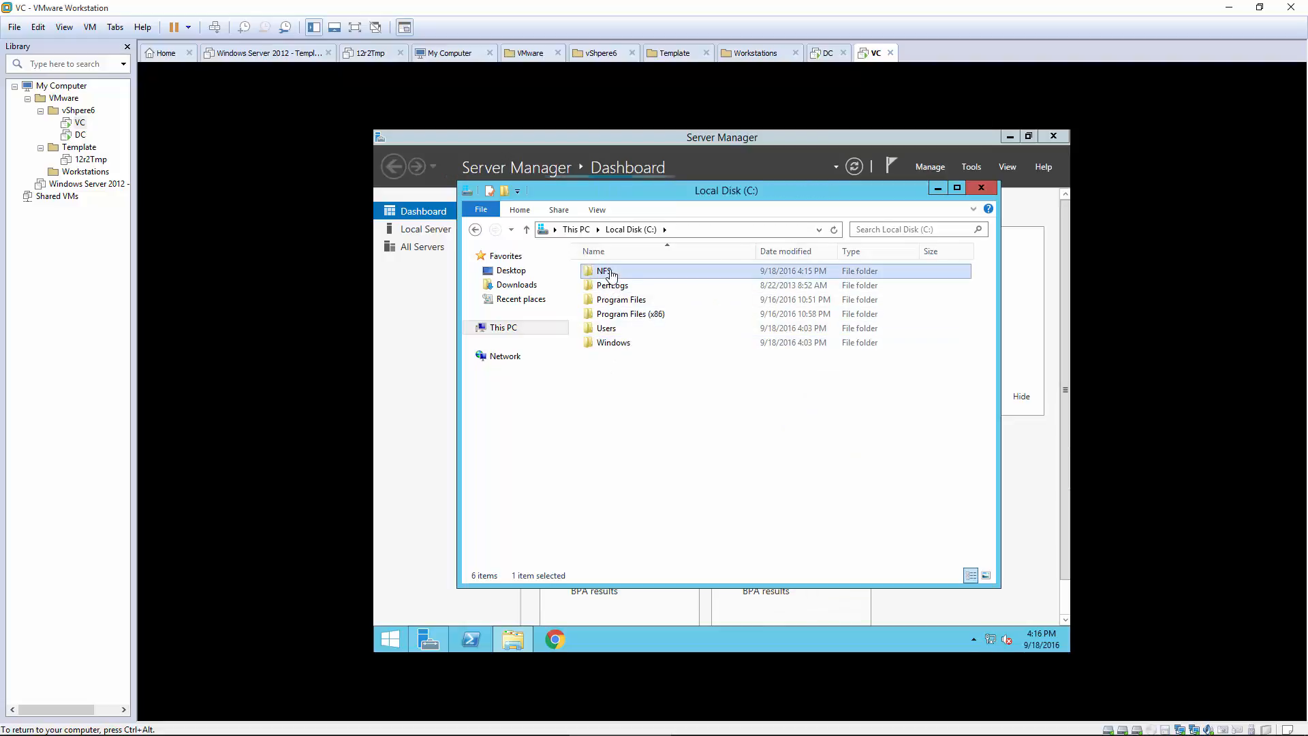
# Step: Enable NFS sharing on the NFS folder, keeping unmapped Unix user access
pyautogui.click(641, 472)
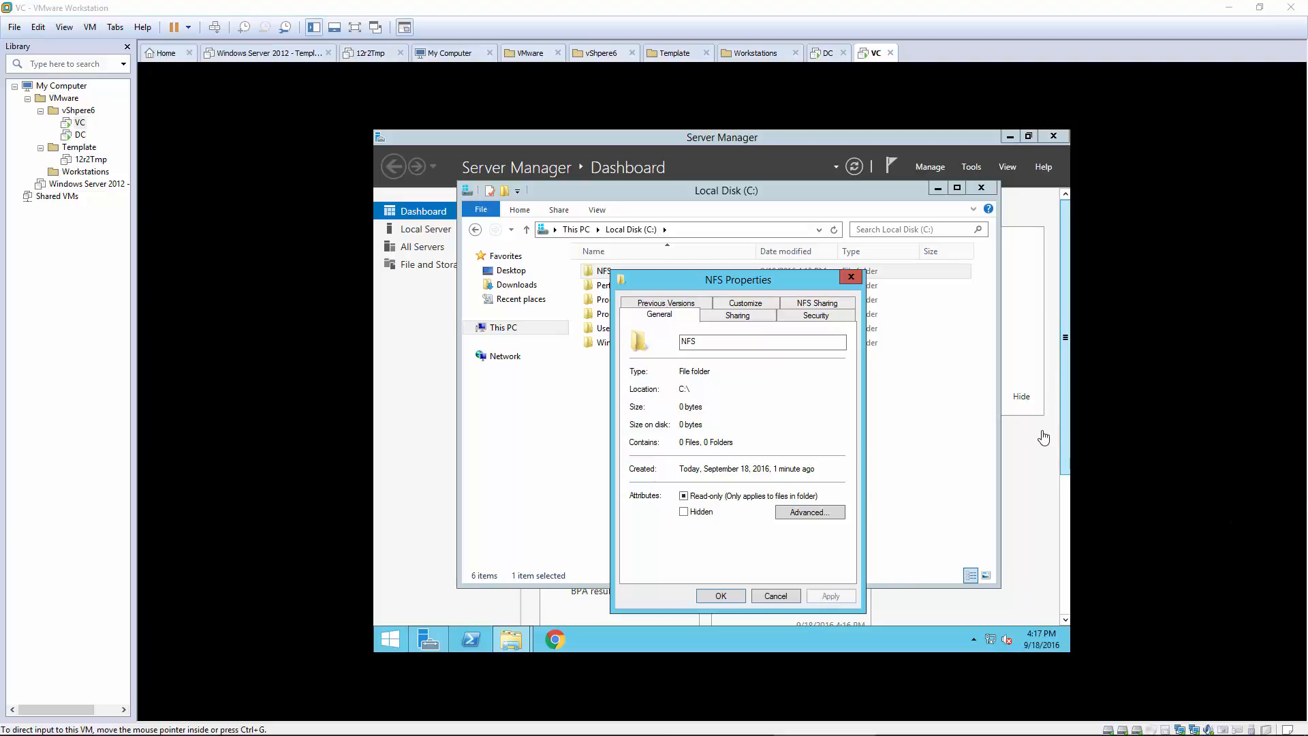
pyautogui.click(821, 309)
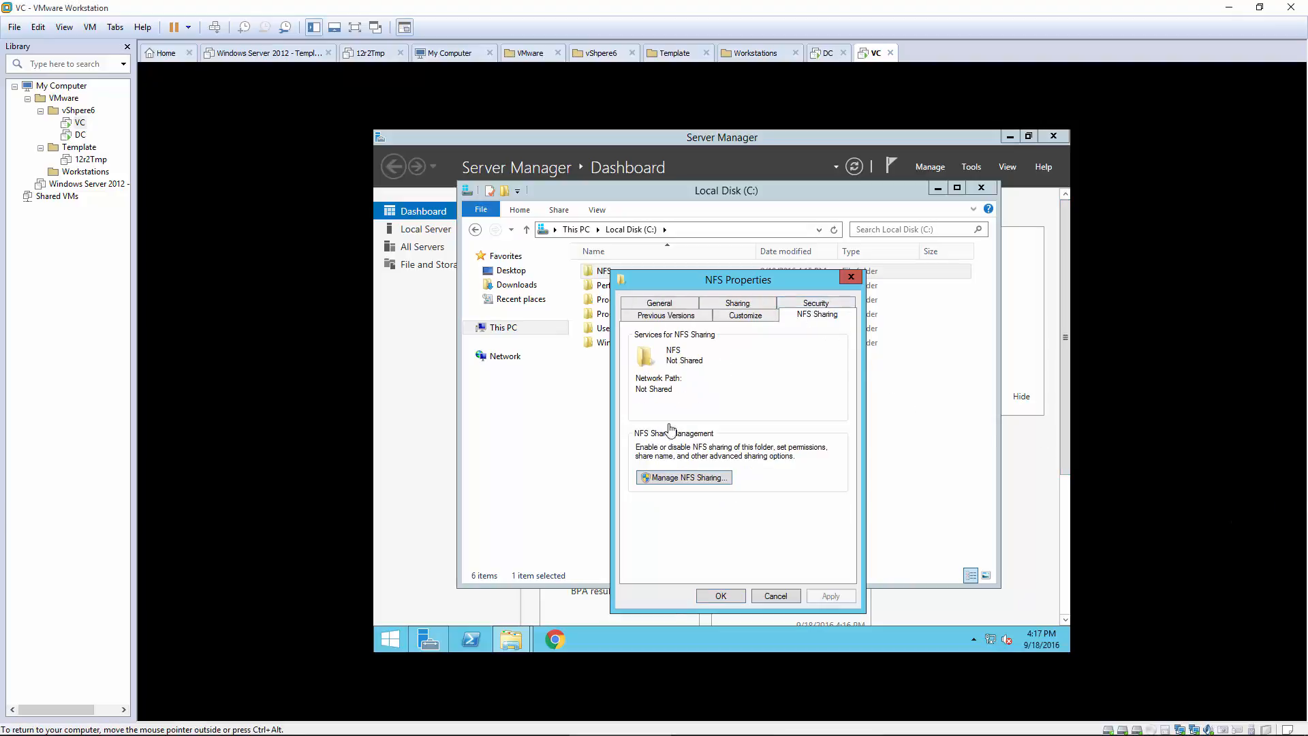
pyautogui.click(677, 479)
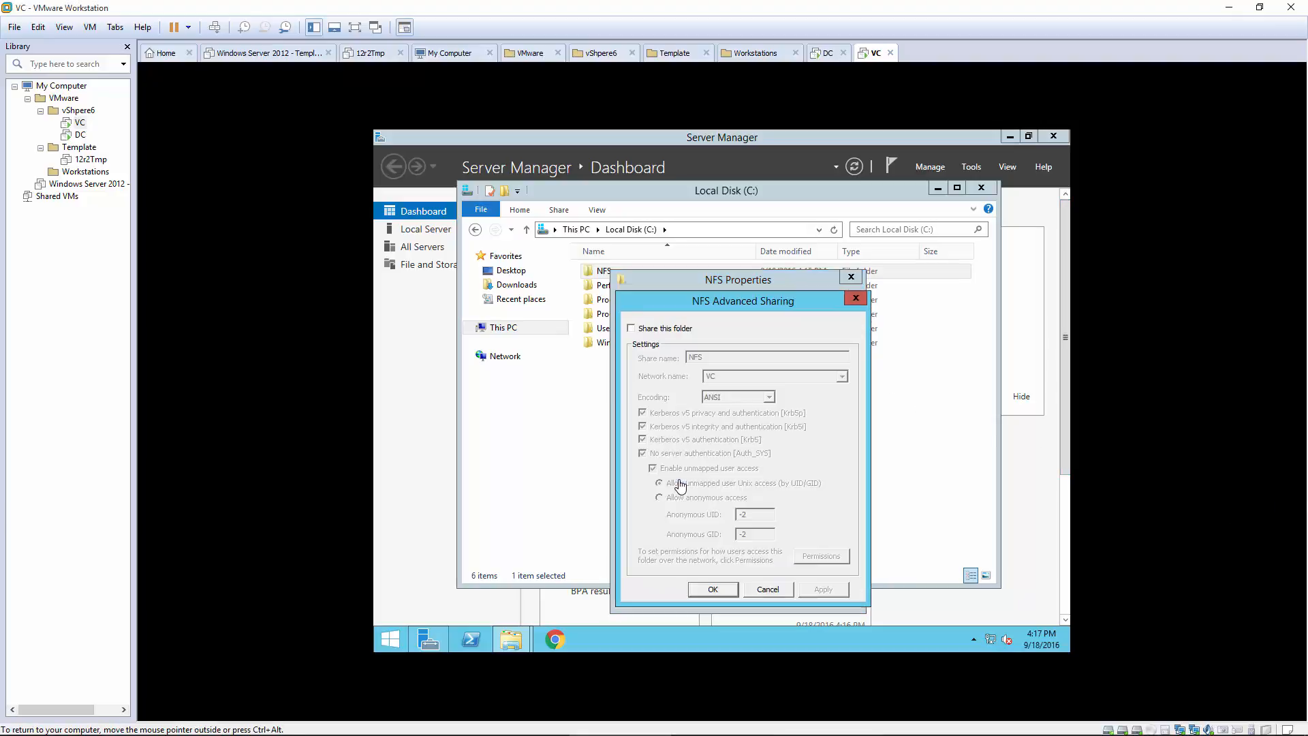
pyautogui.click(643, 330)
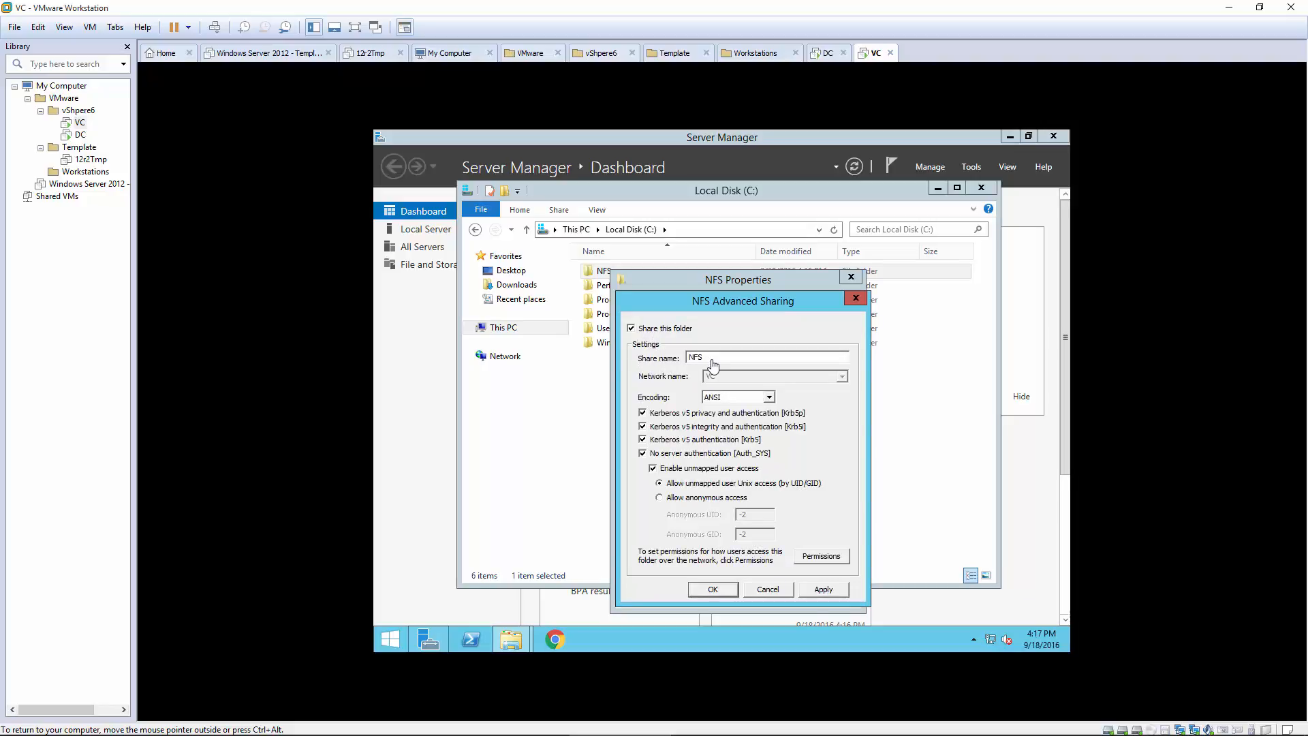
pyautogui.click(709, 500)
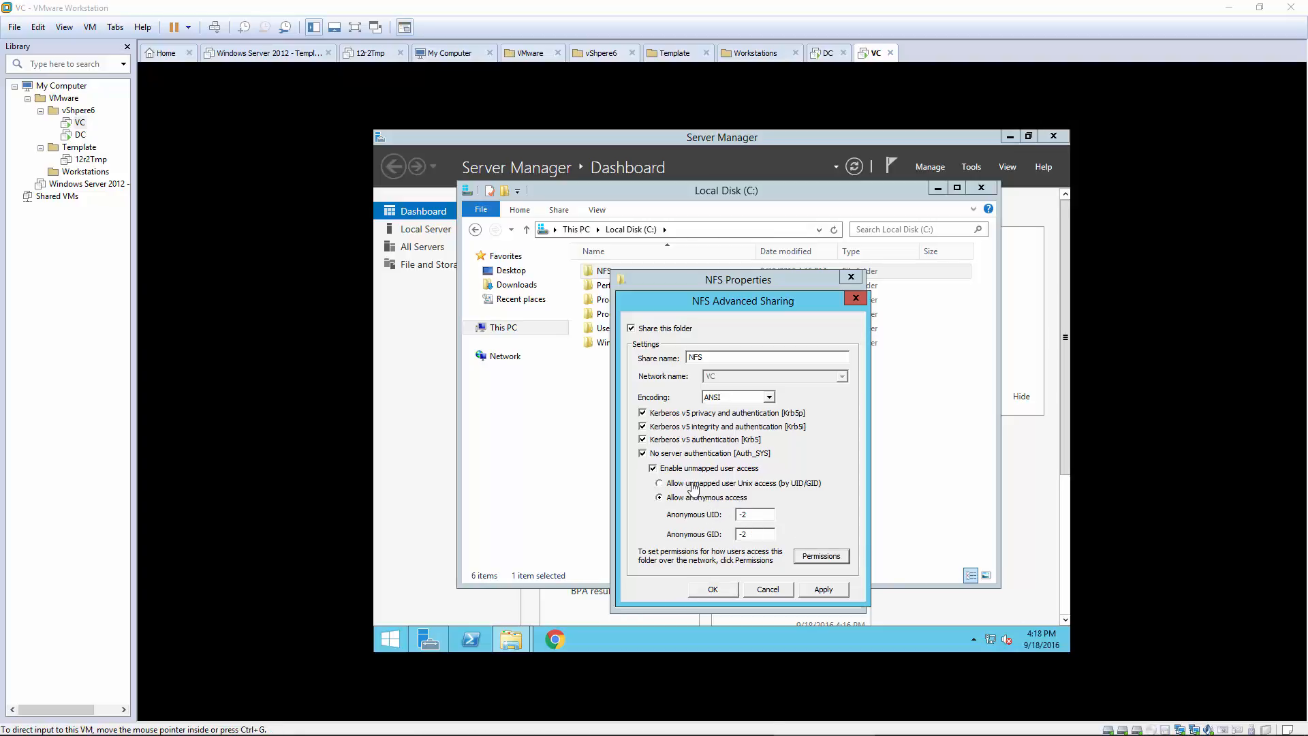
pyautogui.click(671, 485)
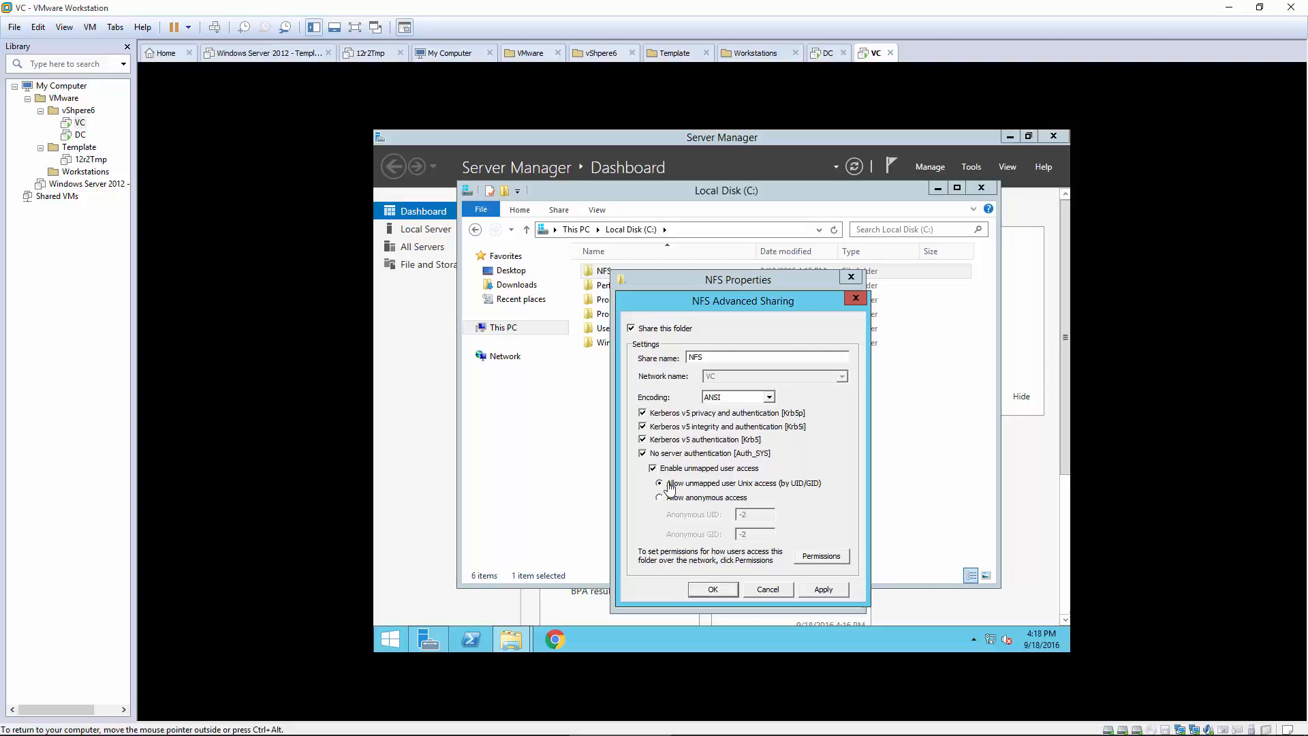
# Step: Grant all machines read-write access with root access allowed, then apply and close
pyautogui.click(827, 559)
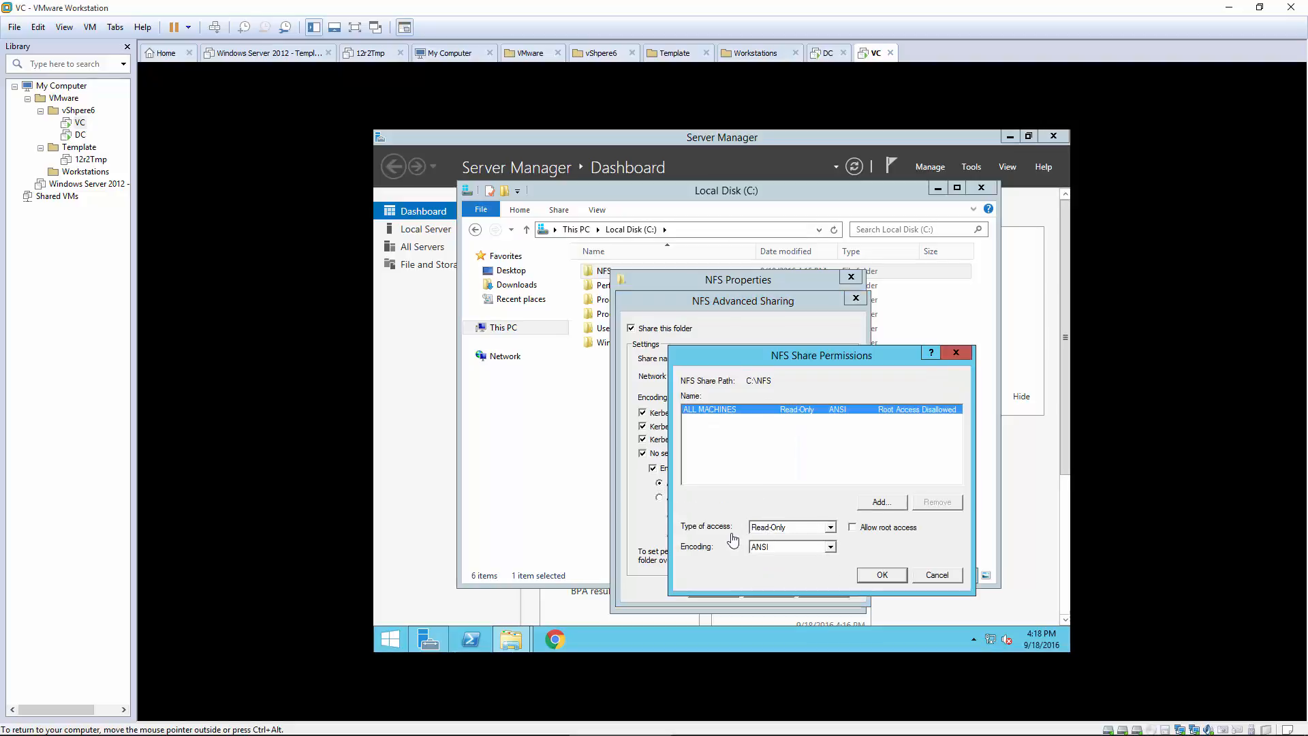
pyautogui.click(775, 535)
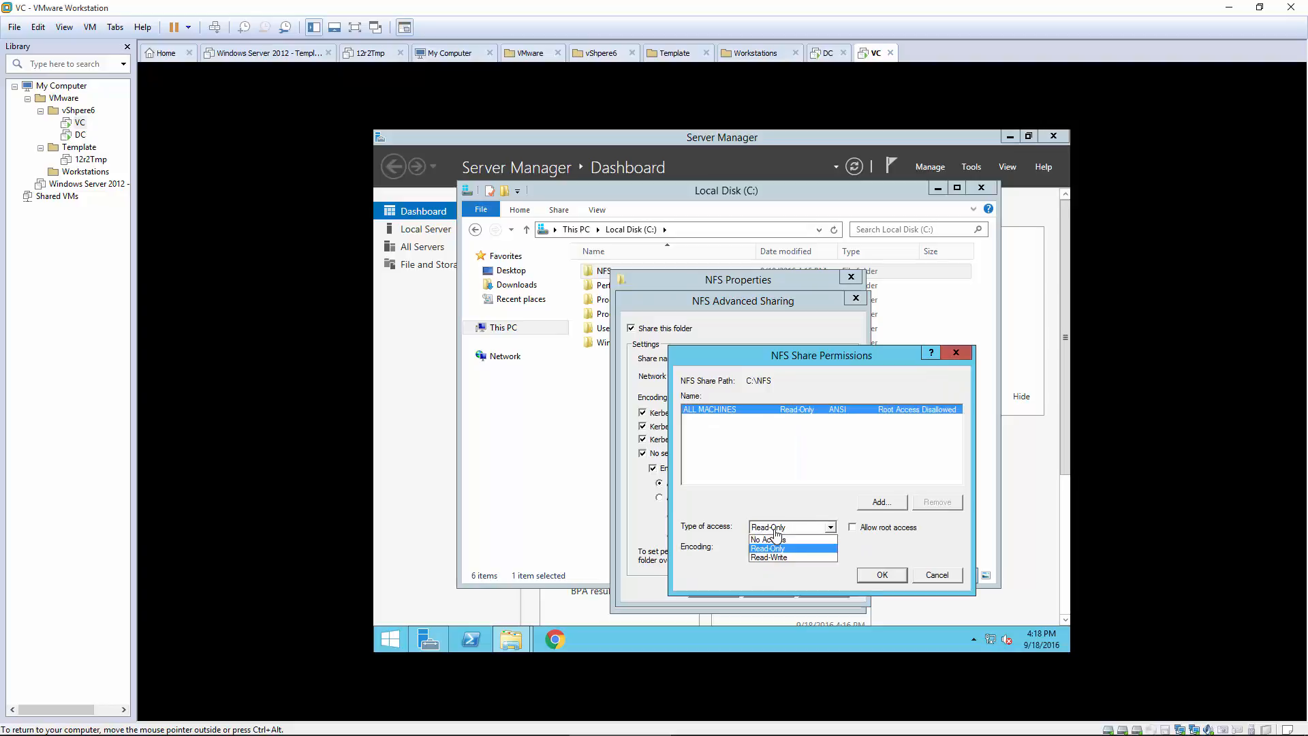
pyautogui.click(805, 559)
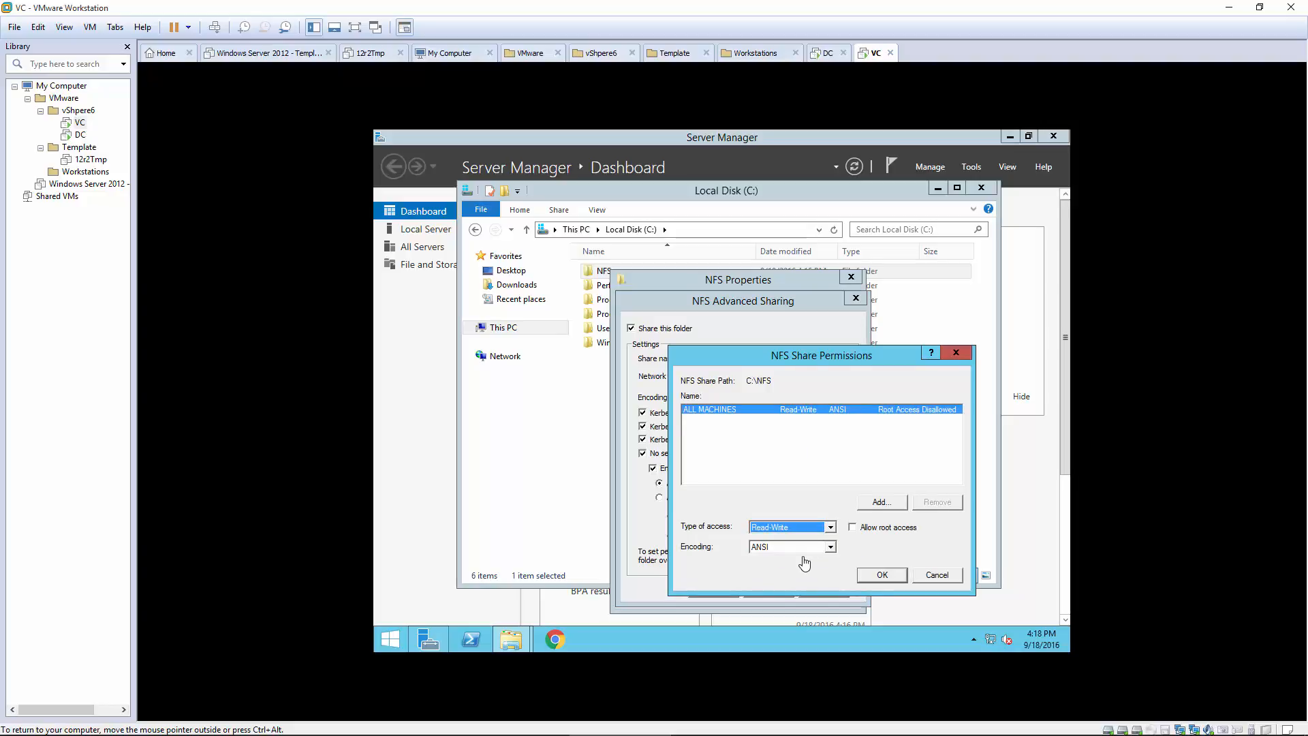
pyautogui.click(853, 528)
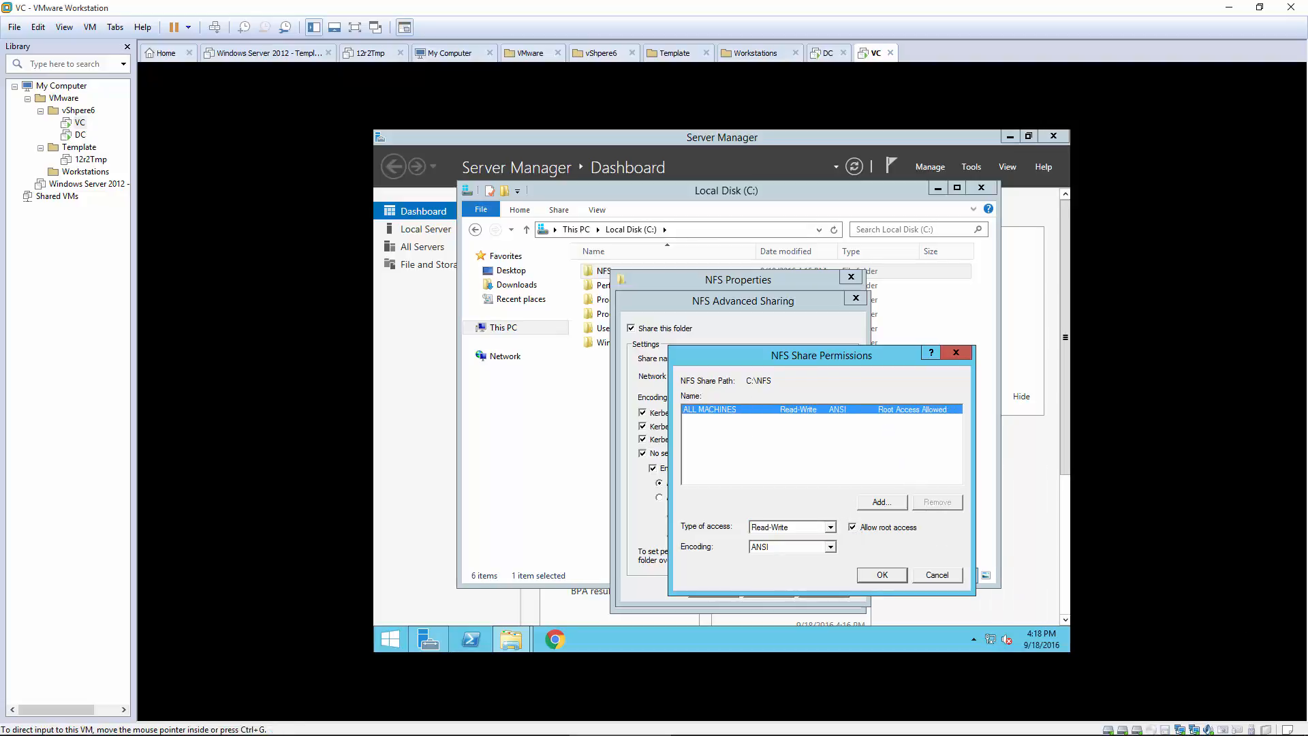
pyautogui.click(882, 575)
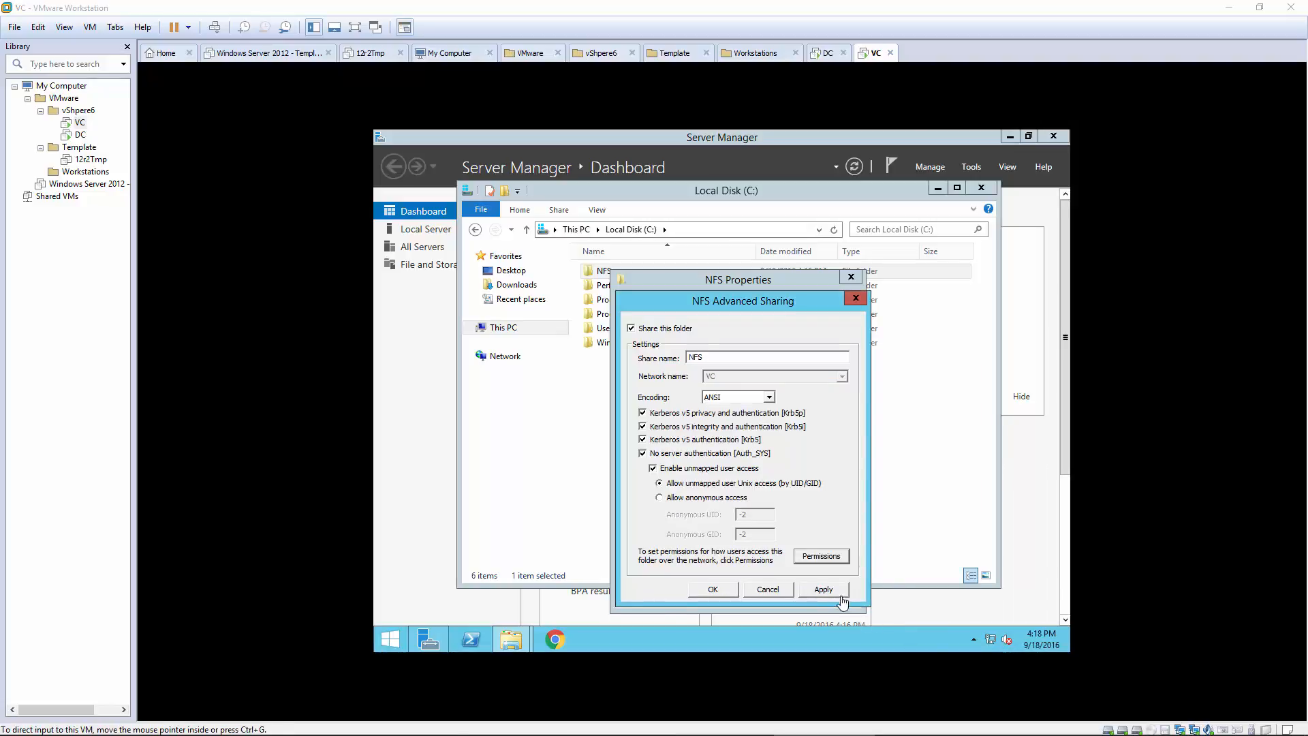
pyautogui.click(823, 590)
pyautogui.click(711, 592)
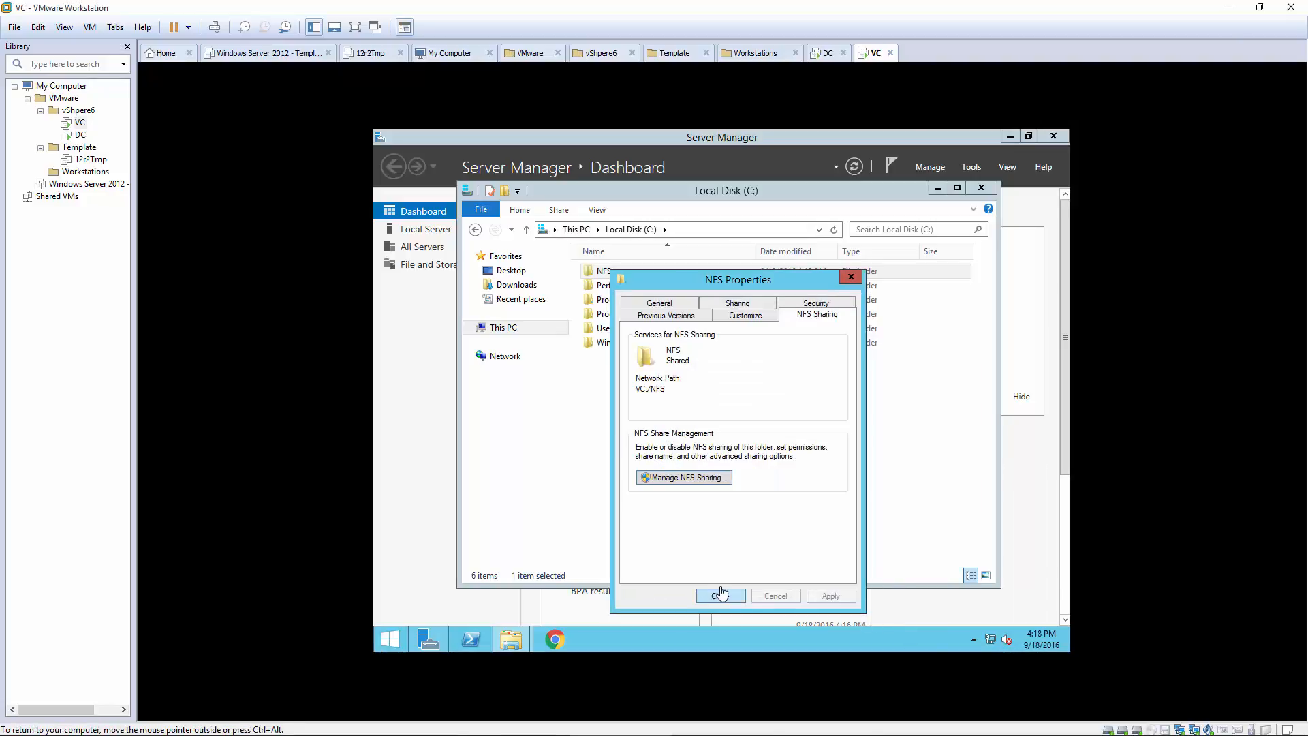
pyautogui.click(714, 594)
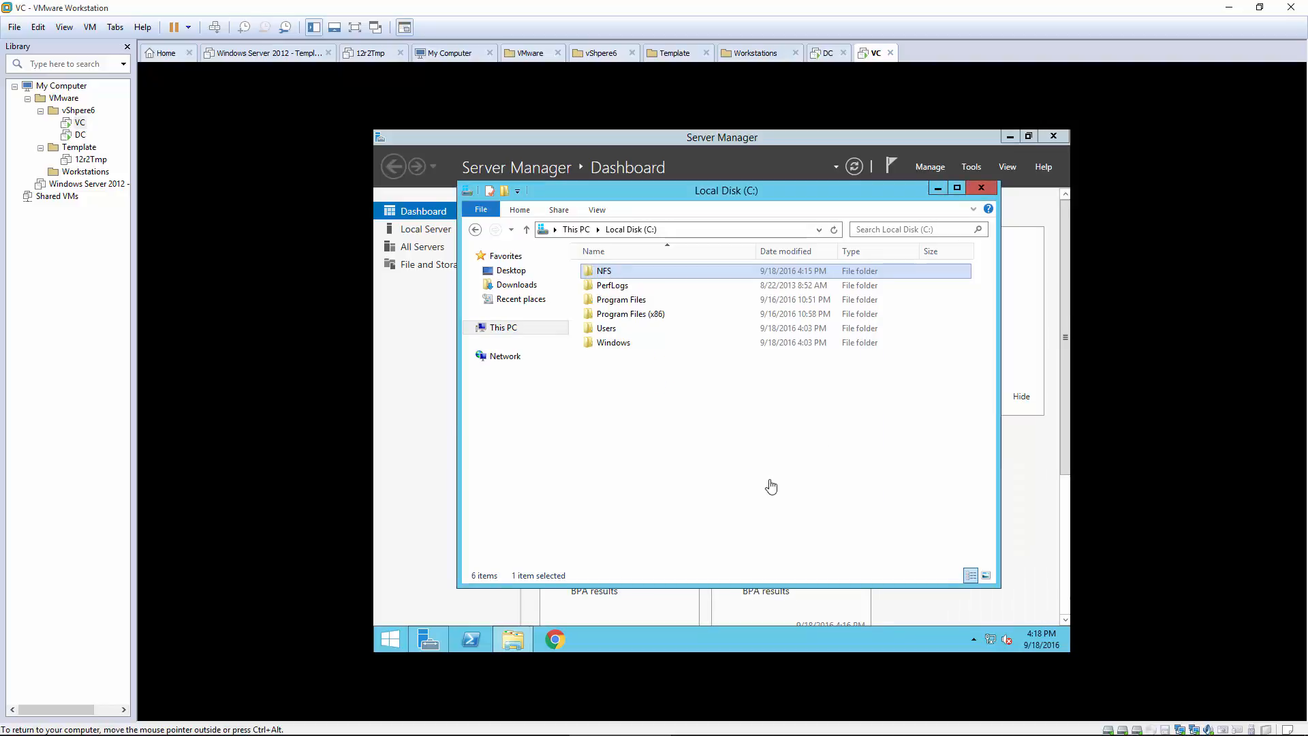
# Step: Open the NFS folder and create a subfolder named ISO inside it
pyautogui.doubleClick(601, 273)
pyautogui.rightClick(628, 327)
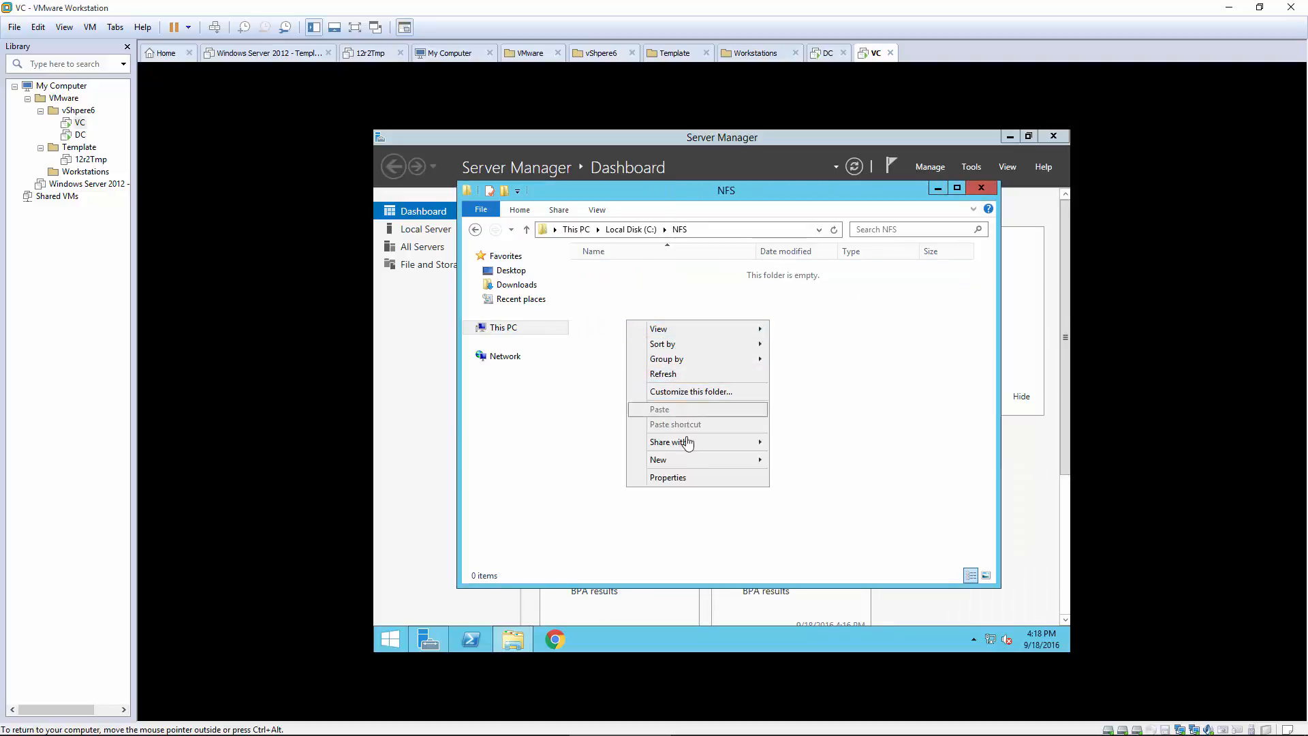
pyautogui.moveTo(661, 459)
pyautogui.click(821, 460)
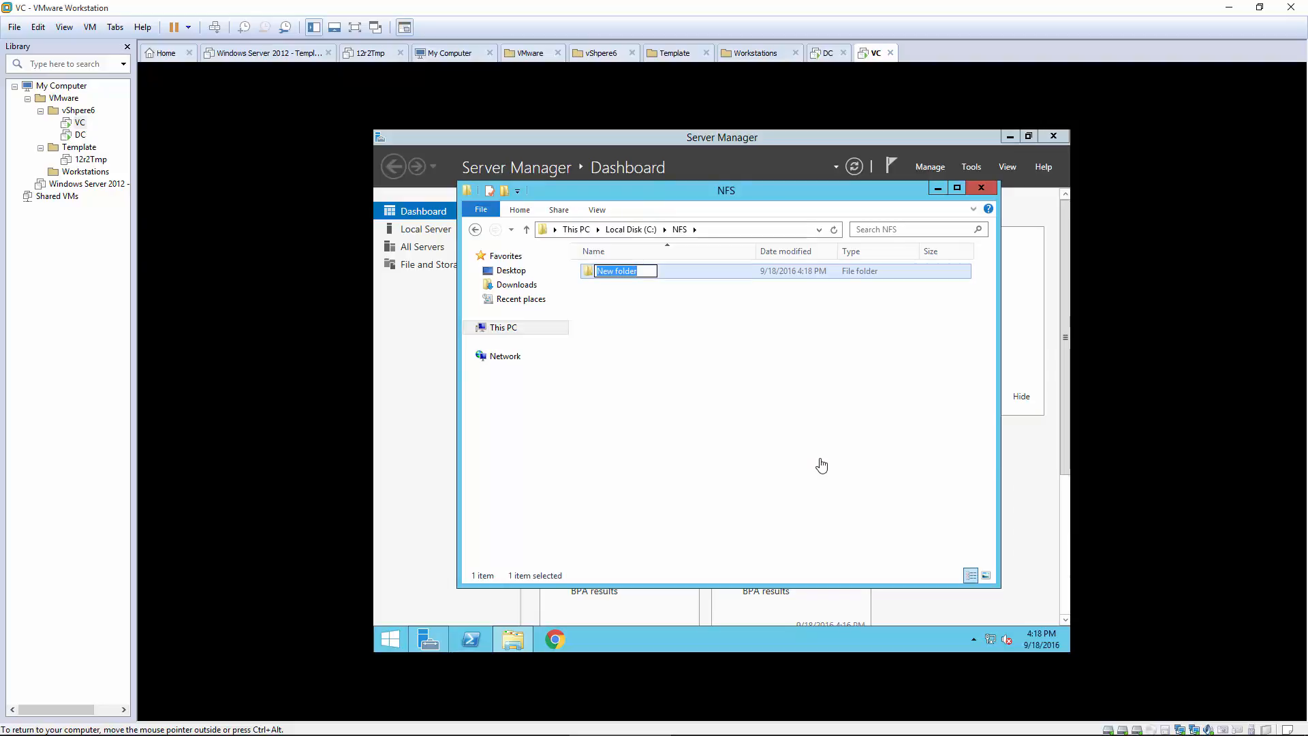
pyautogui.write('ISO')
pyautogui.click(706, 418)
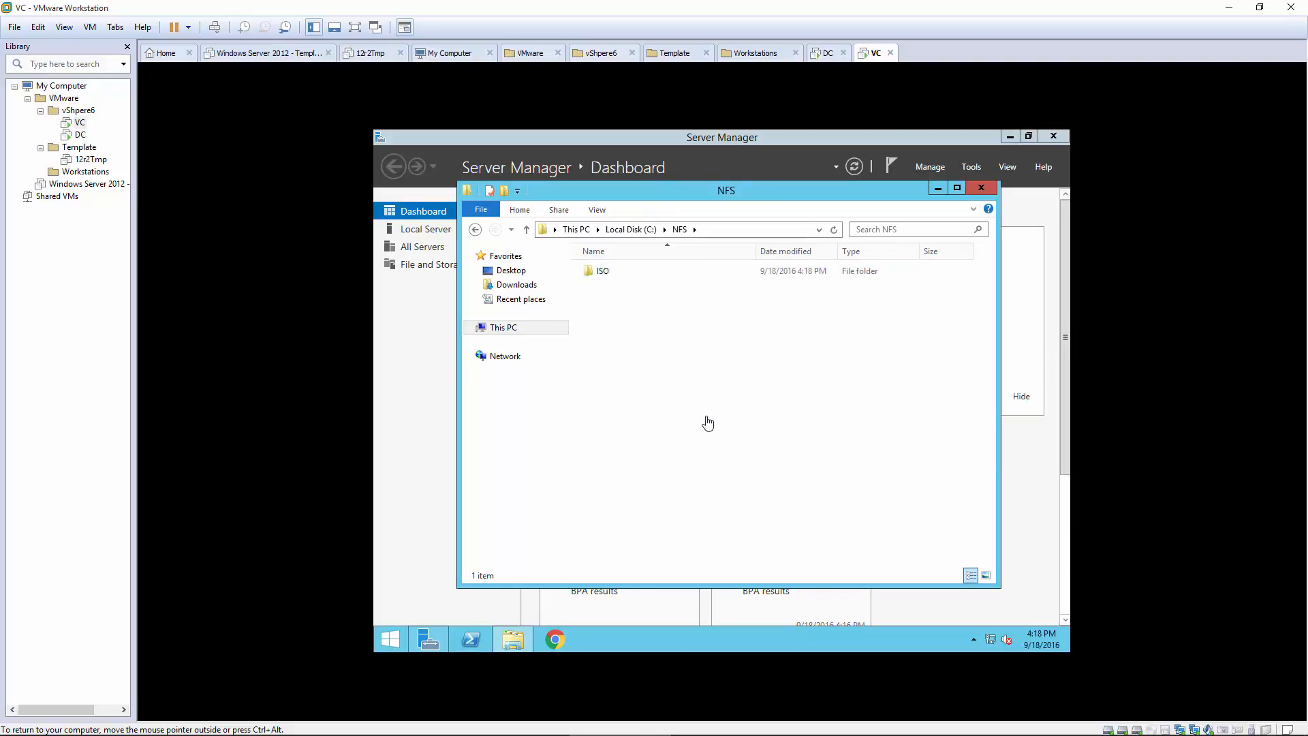
# Step: Create a second subfolder named UTILS inside the NFS folder
pyautogui.rightClick(706, 419)
pyautogui.moveTo(765, 580)
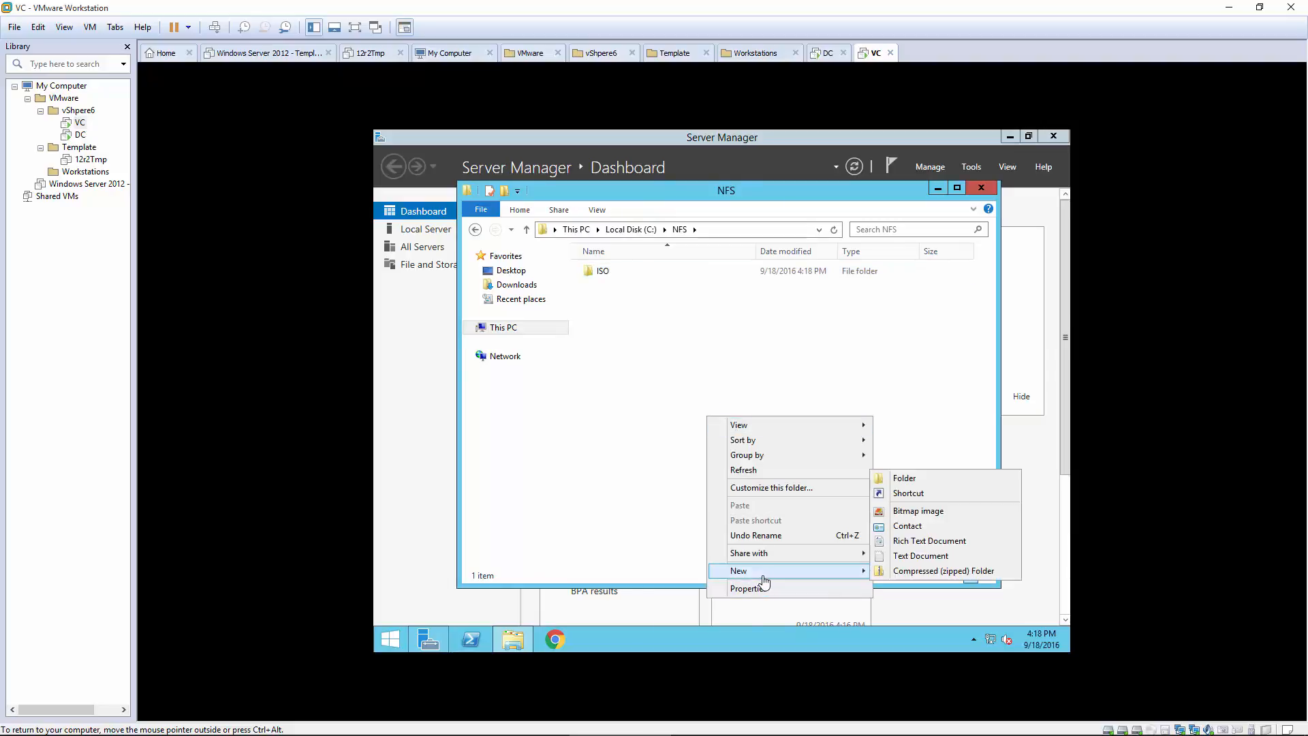
pyautogui.click(943, 478)
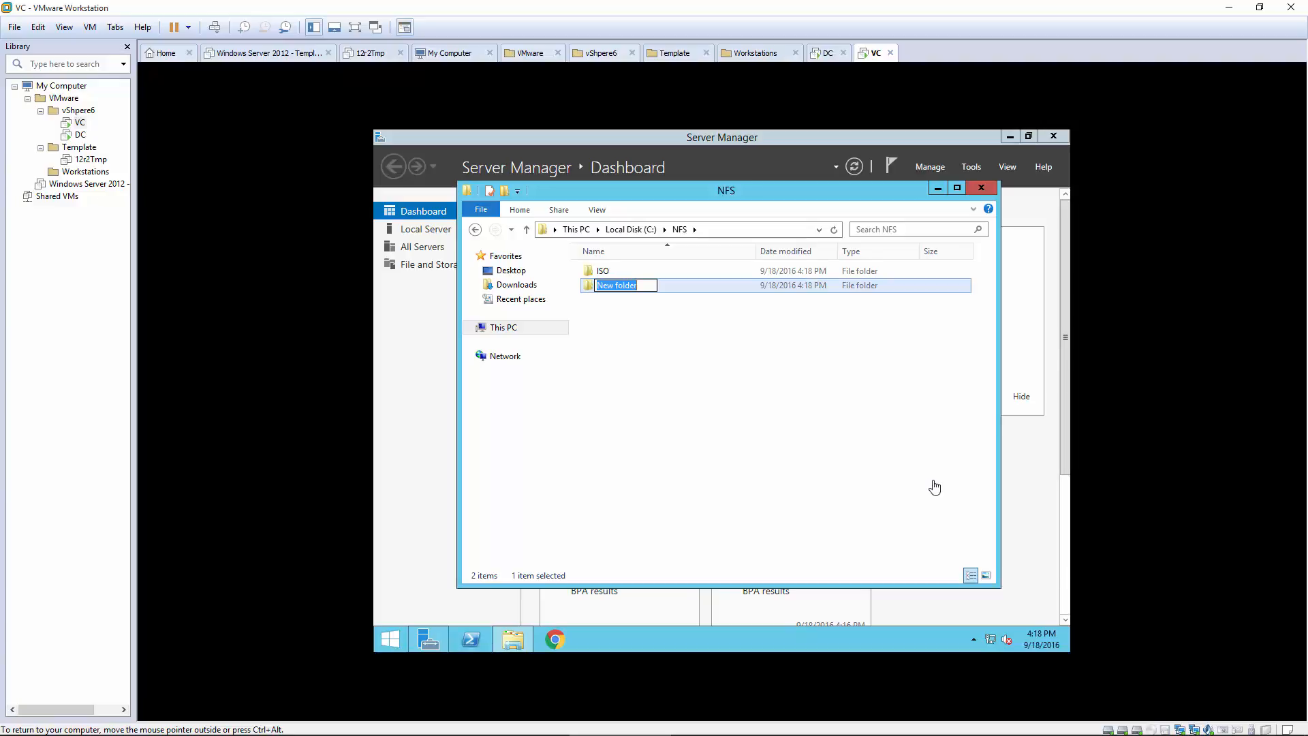
pyautogui.write('UTILS')
pyautogui.click(756, 436)
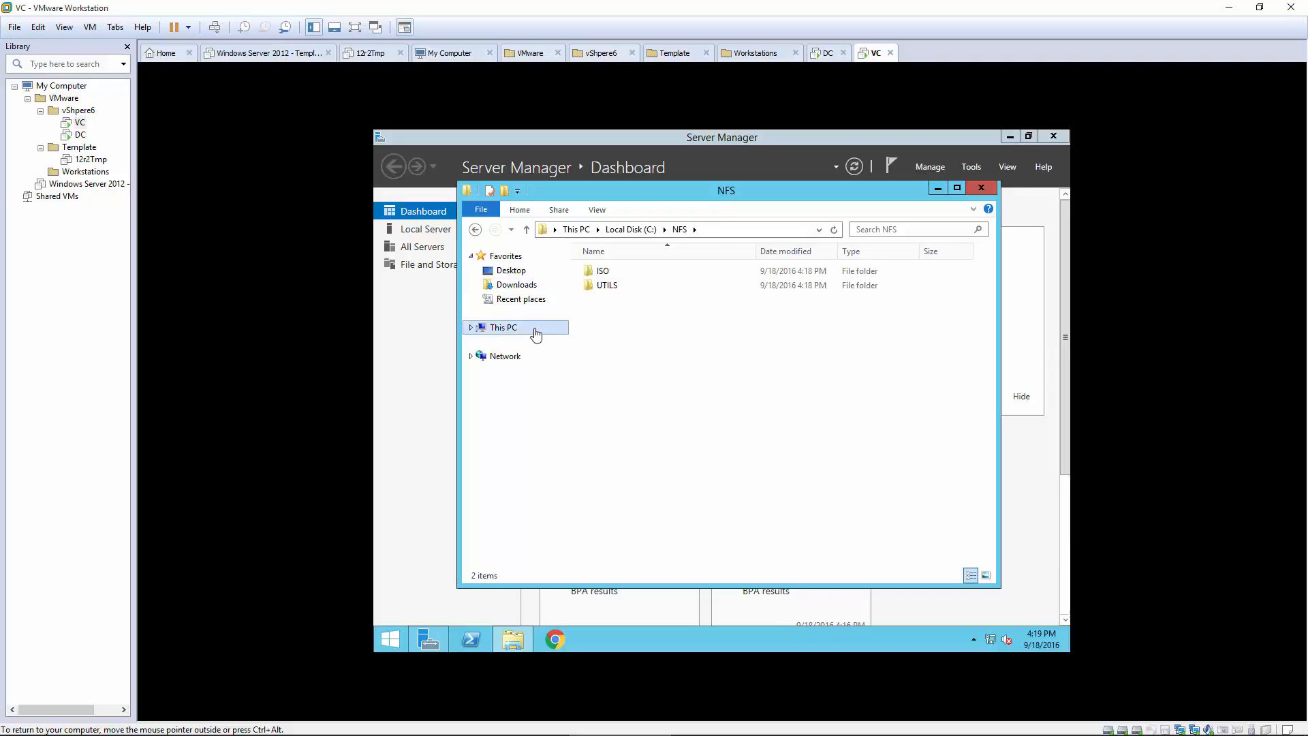
pyautogui.rightClick(501, 332)
# Step: In System properties, change the computer's membership to the vita.local domain
pyautogui.click(527, 492)
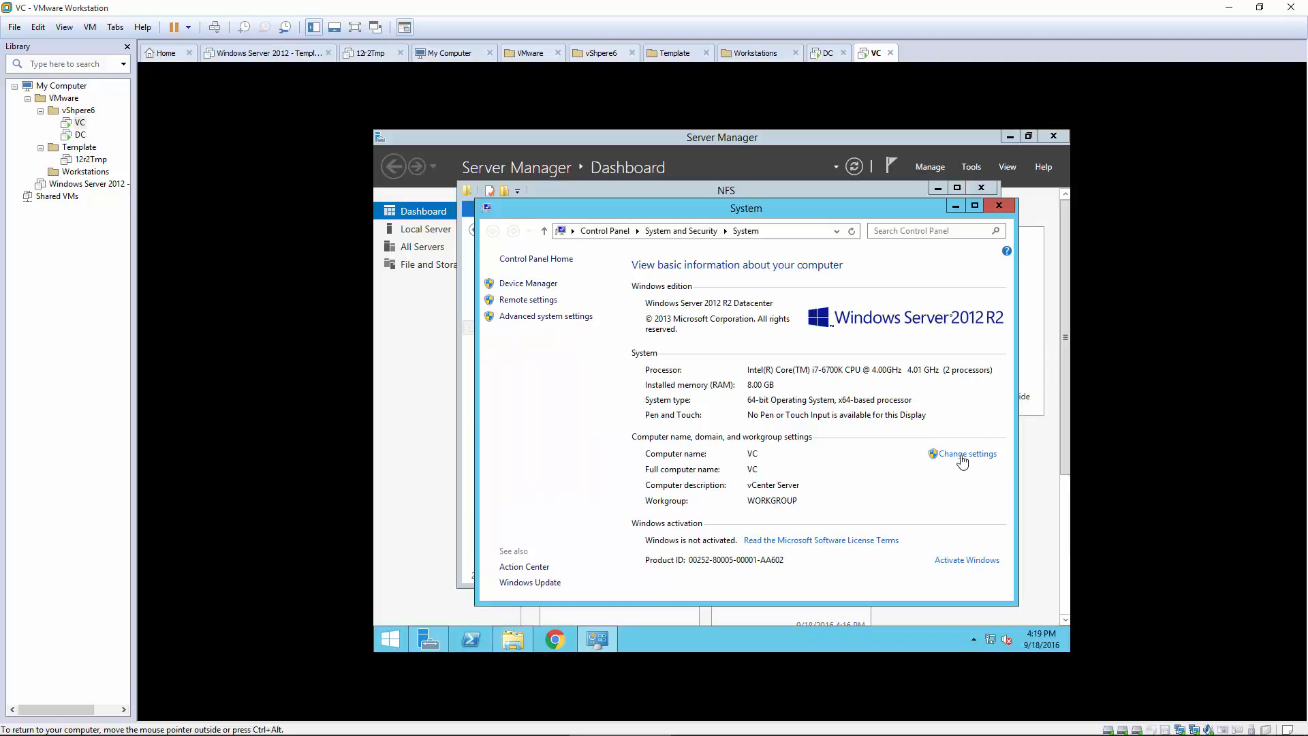
pyautogui.click(962, 455)
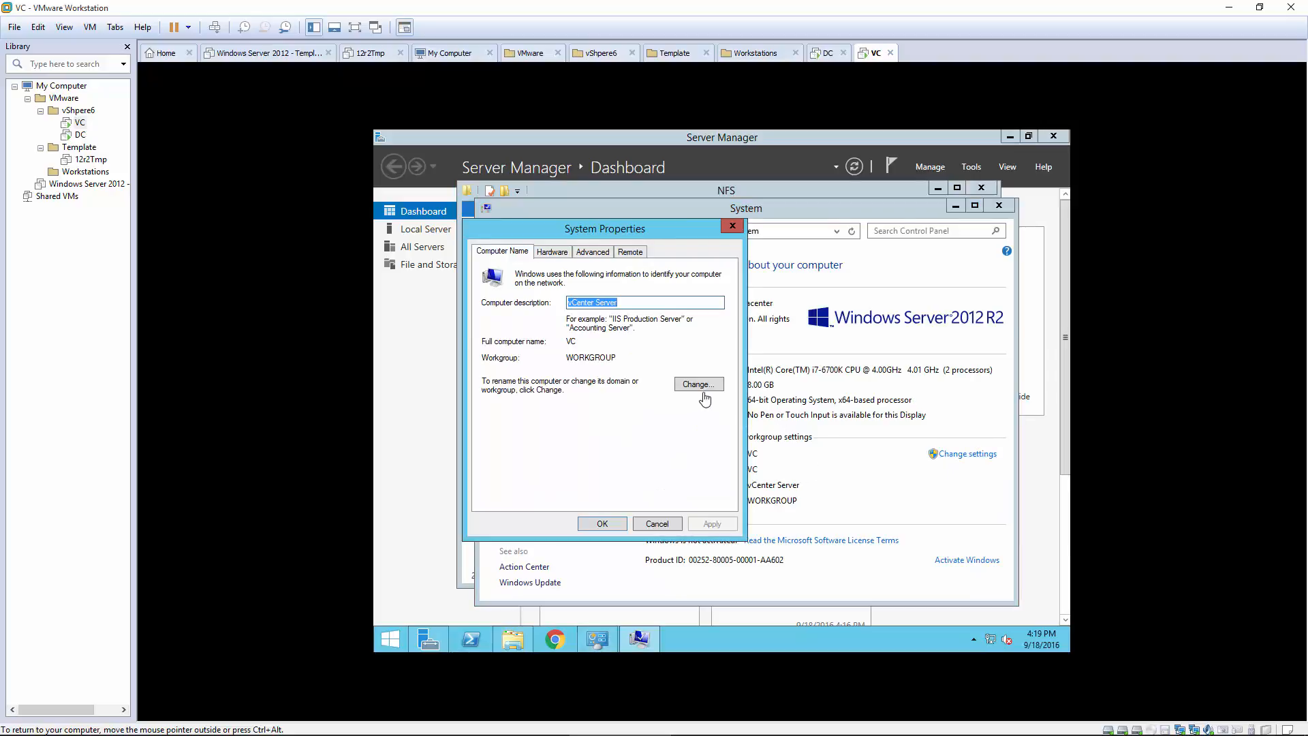
pyautogui.click(699, 384)
pyautogui.click(495, 412)
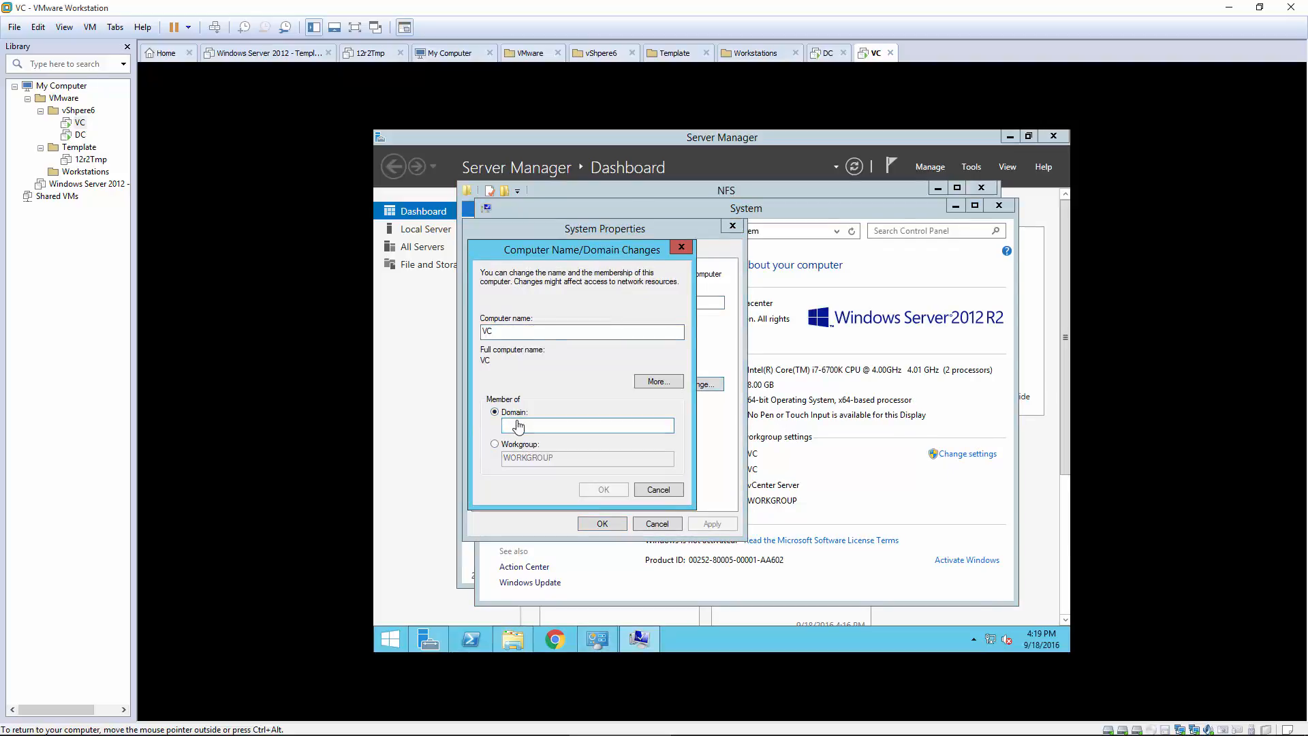
pyautogui.click(519, 426)
pyautogui.write('vita.local')
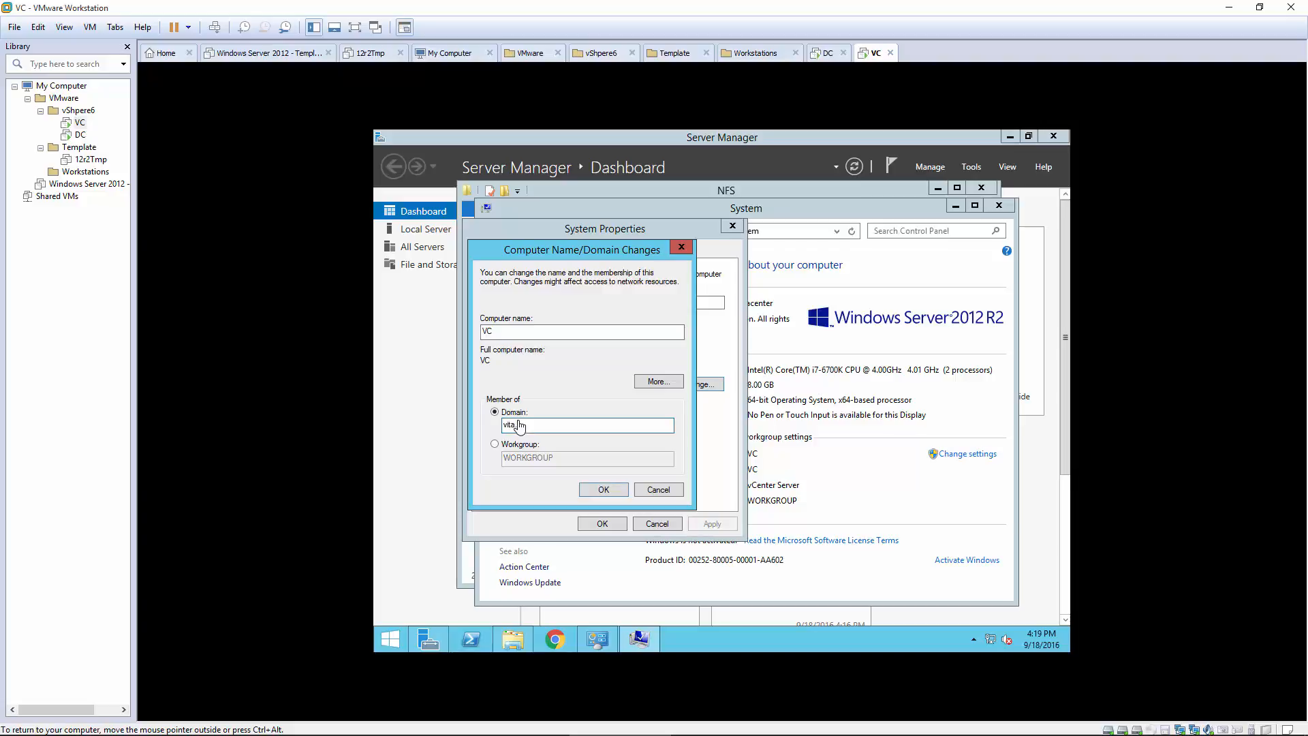
pyautogui.click(584, 489)
# Step: Enter the domain administrator credentials and acknowledge the welcome and restart messages
pyautogui.write('a')
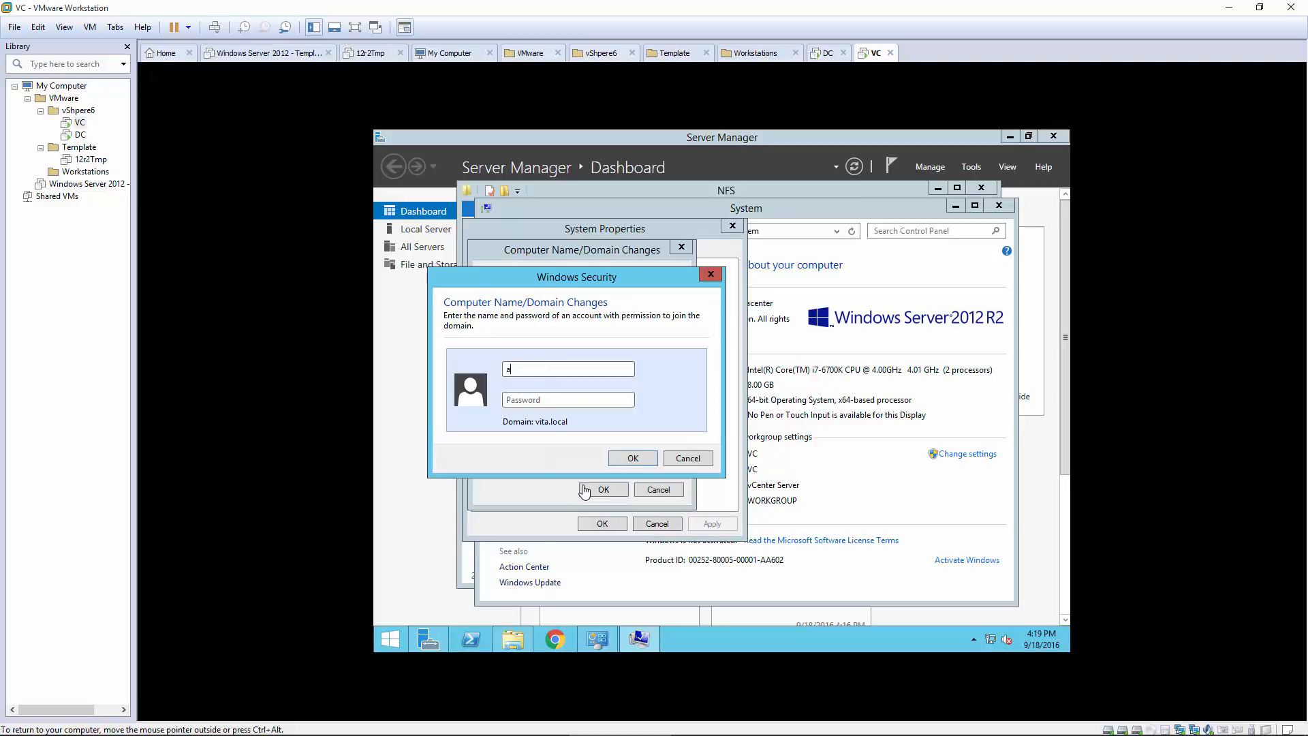
pyautogui.press('BackSpace')
pyautogui.press('BackSpace')
pyautogui.press('BackSpace')
pyautogui.click(642, 462)
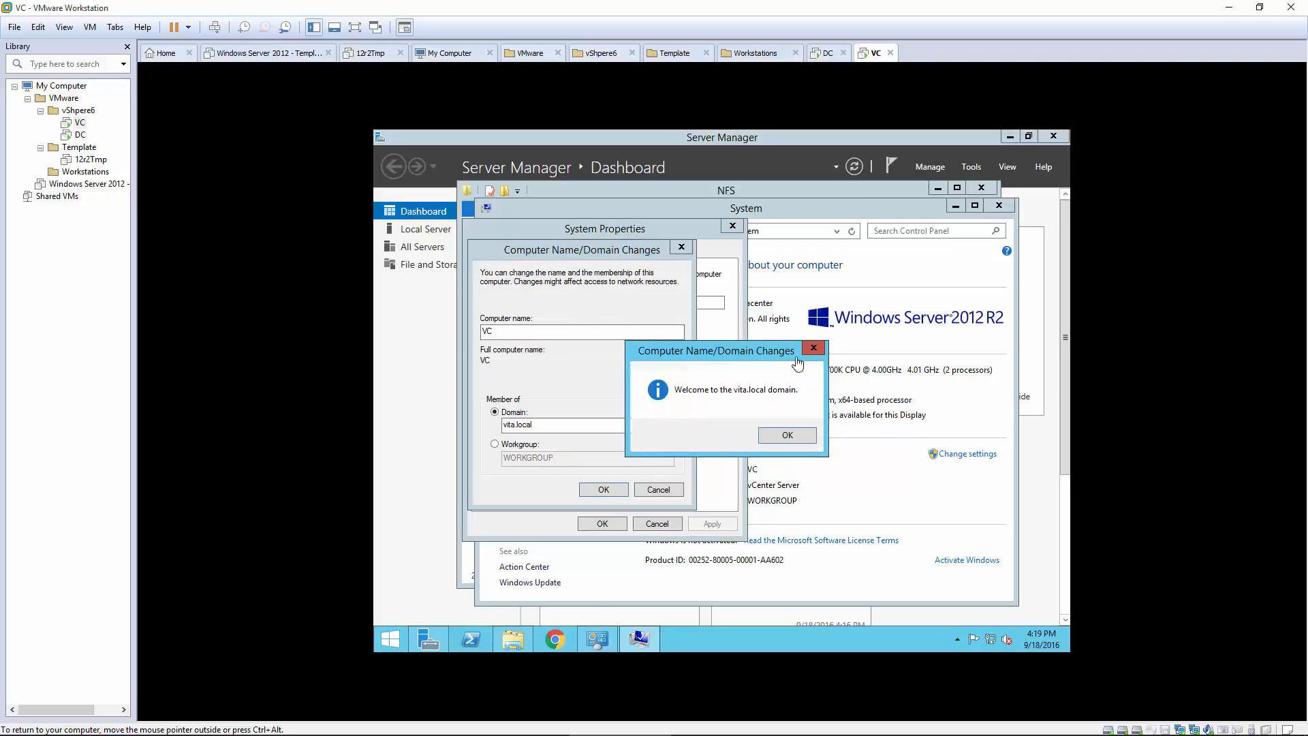
pyautogui.click(784, 439)
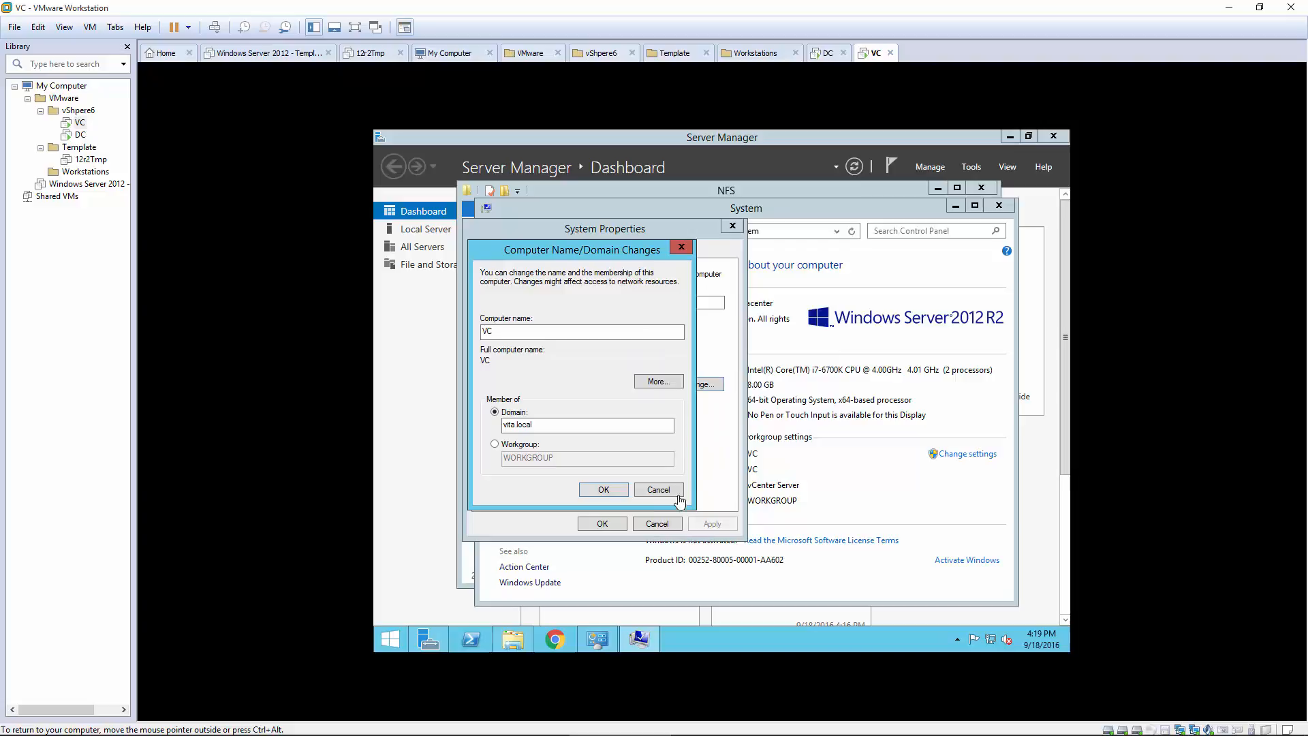
pyautogui.click(604, 491)
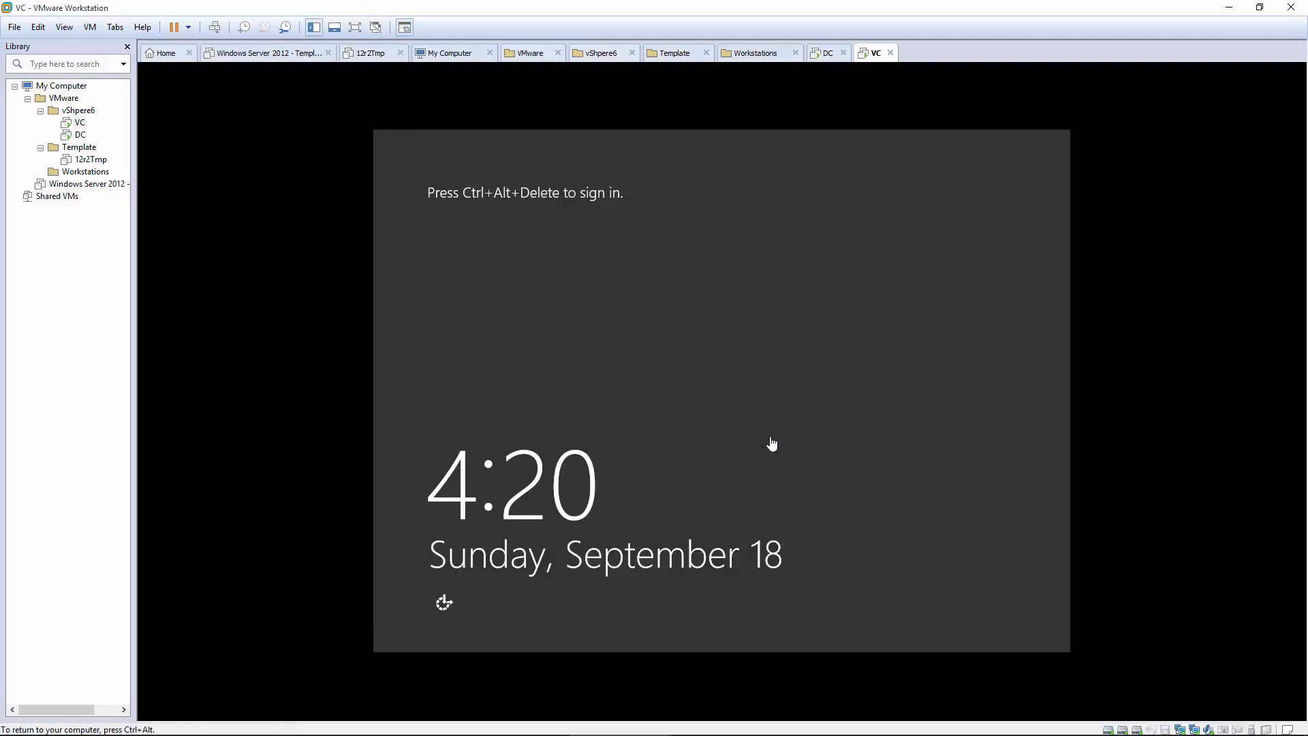
# Step: Sign in as the domain administrator via Other user, then close Server Manager
pyautogui.press('ctrl+alt+Insert')
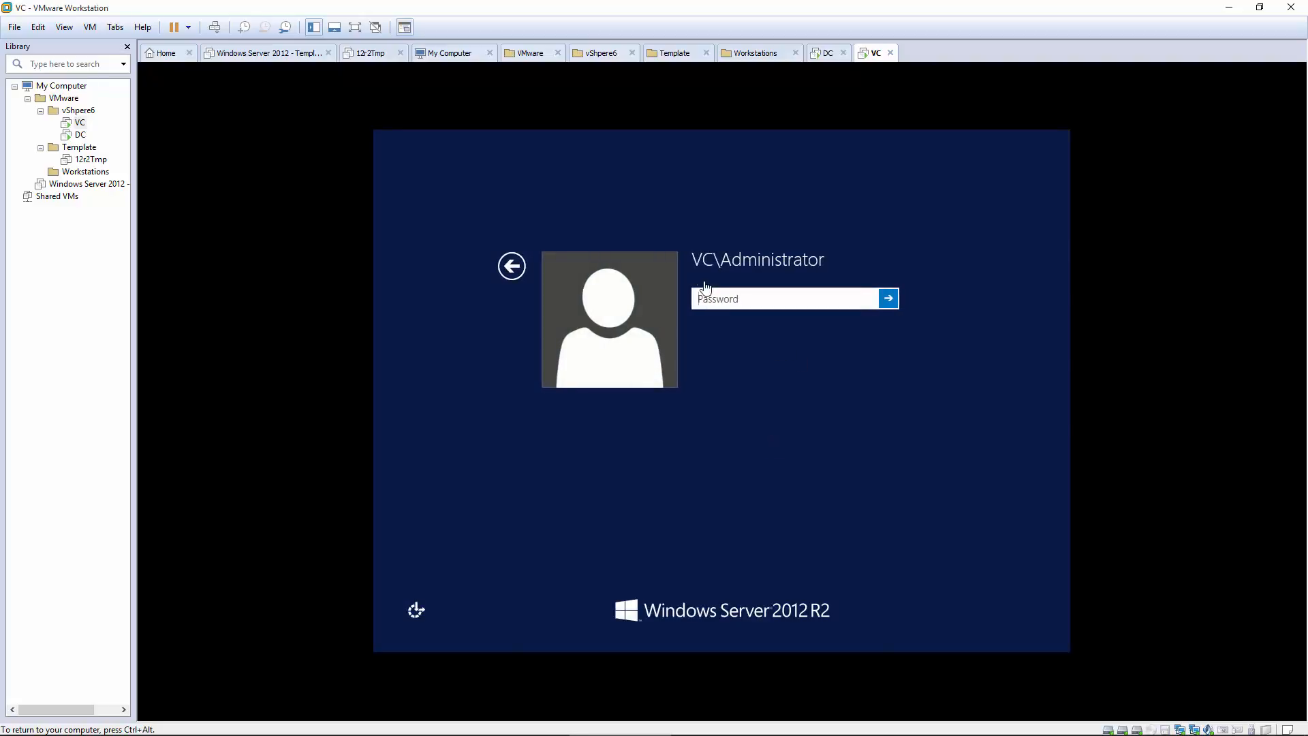
pyautogui.click(516, 278)
pyautogui.click(817, 338)
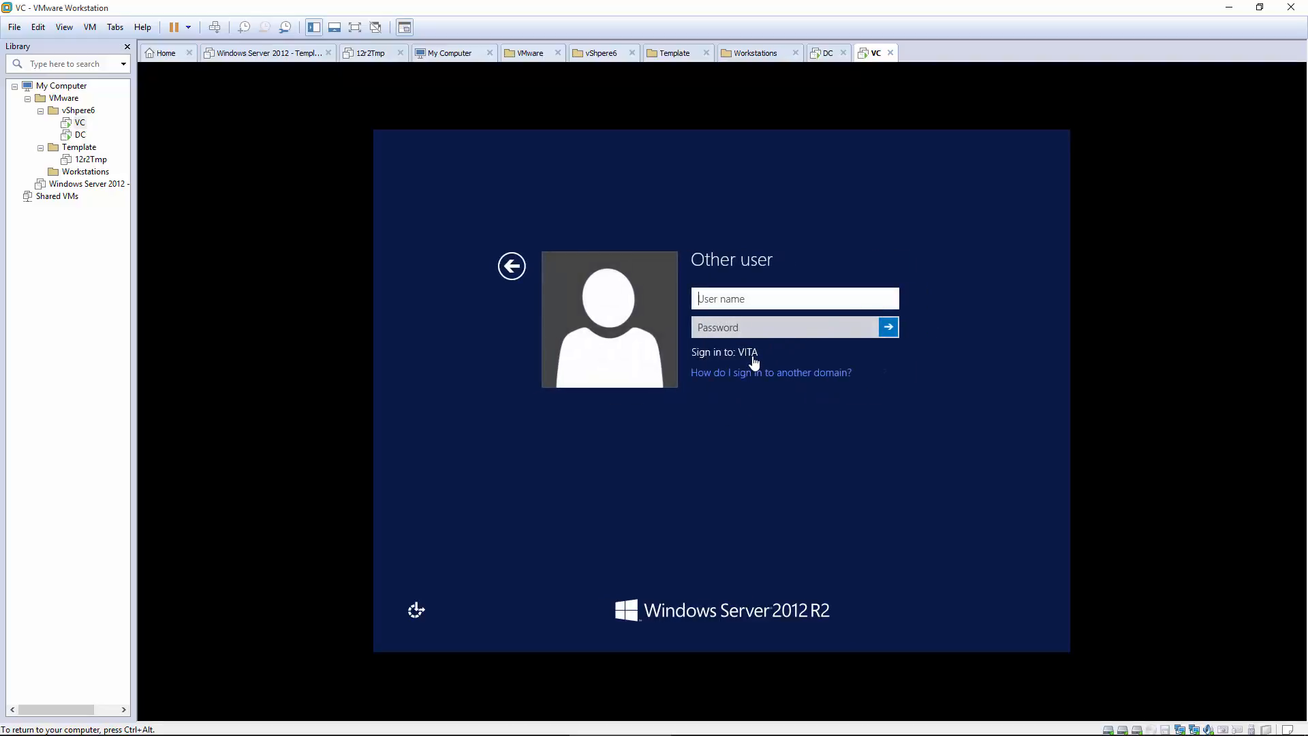
pyautogui.write('administrator')
pyautogui.press('Tab')
pyautogui.write('•')
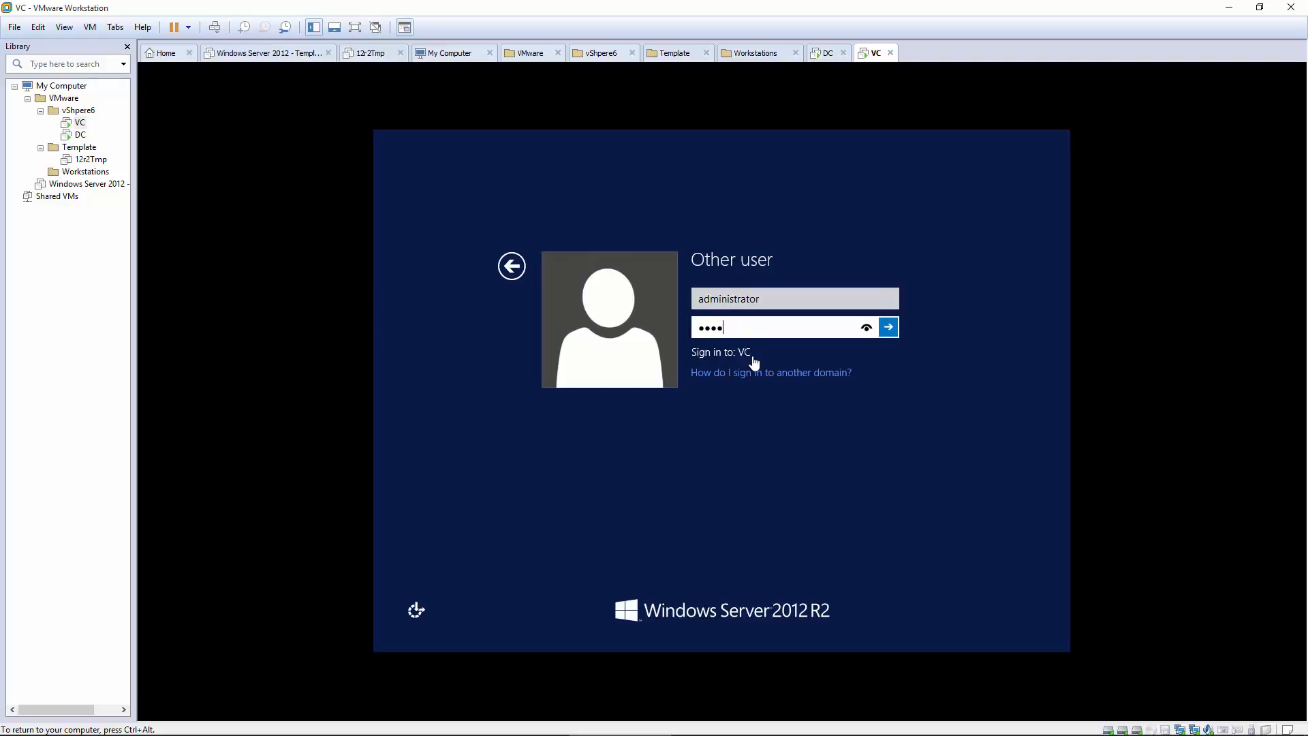
pyautogui.press('Return')
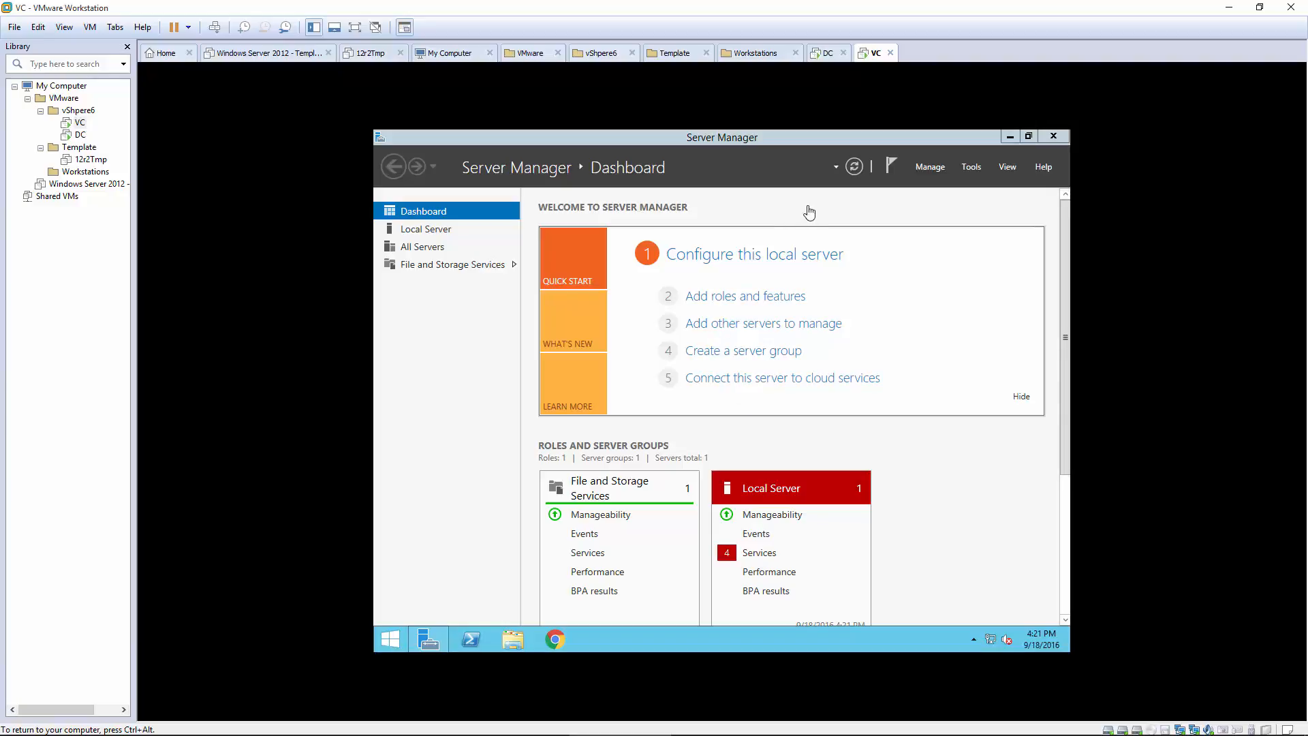
pyautogui.click(1054, 137)
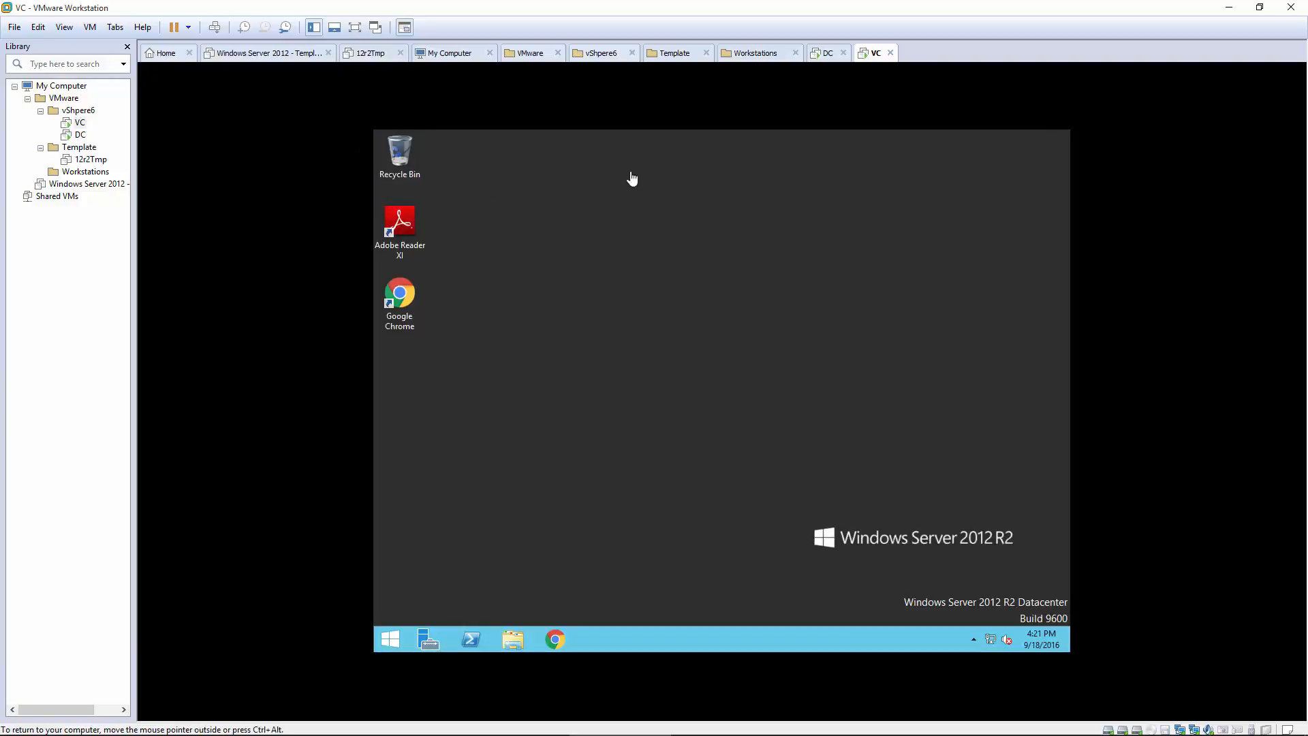
# Step: Point the VC machine's CD/DVD (SATA) drive at C:\ISOs\VMware-VIMSetup-all-6.0.0-3634788.iso and save the settings
pyautogui.rightClick(874, 60)
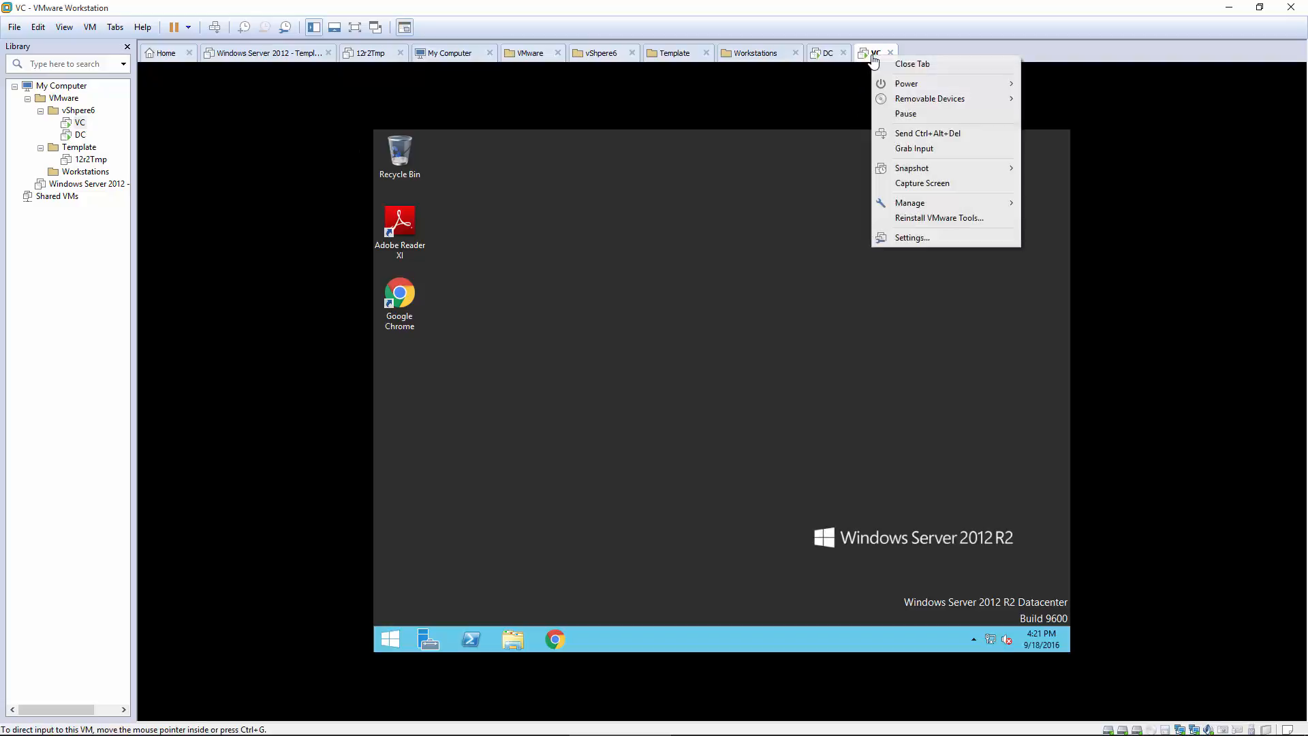
pyautogui.moveTo(927, 103)
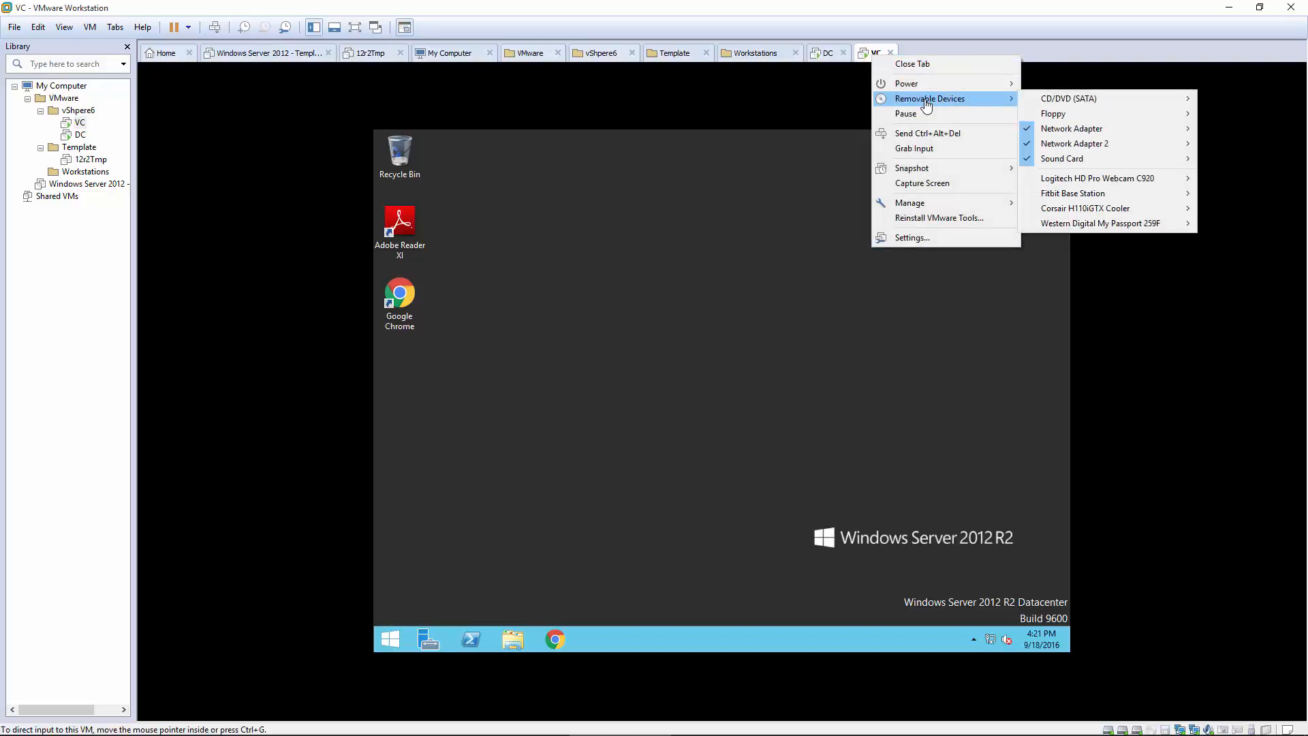
pyautogui.moveTo(1066, 101)
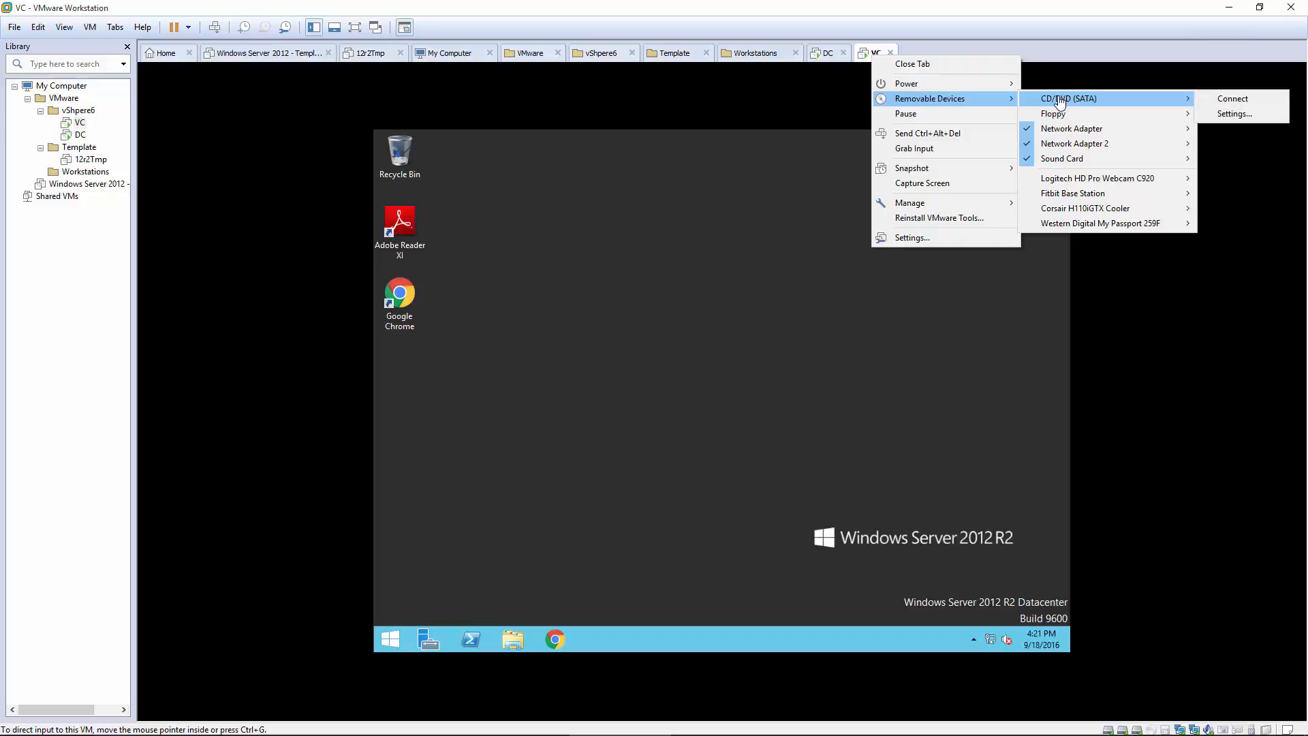
pyautogui.click(1230, 114)
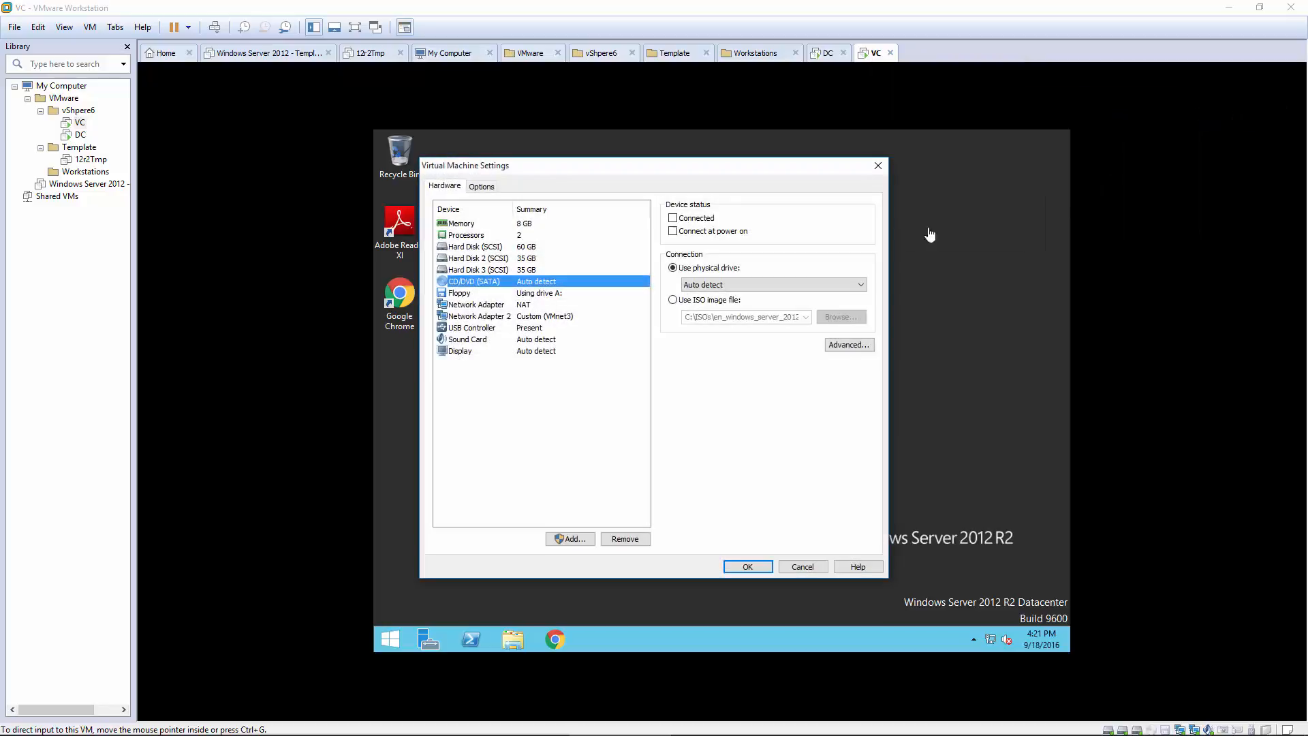
pyautogui.click(673, 301)
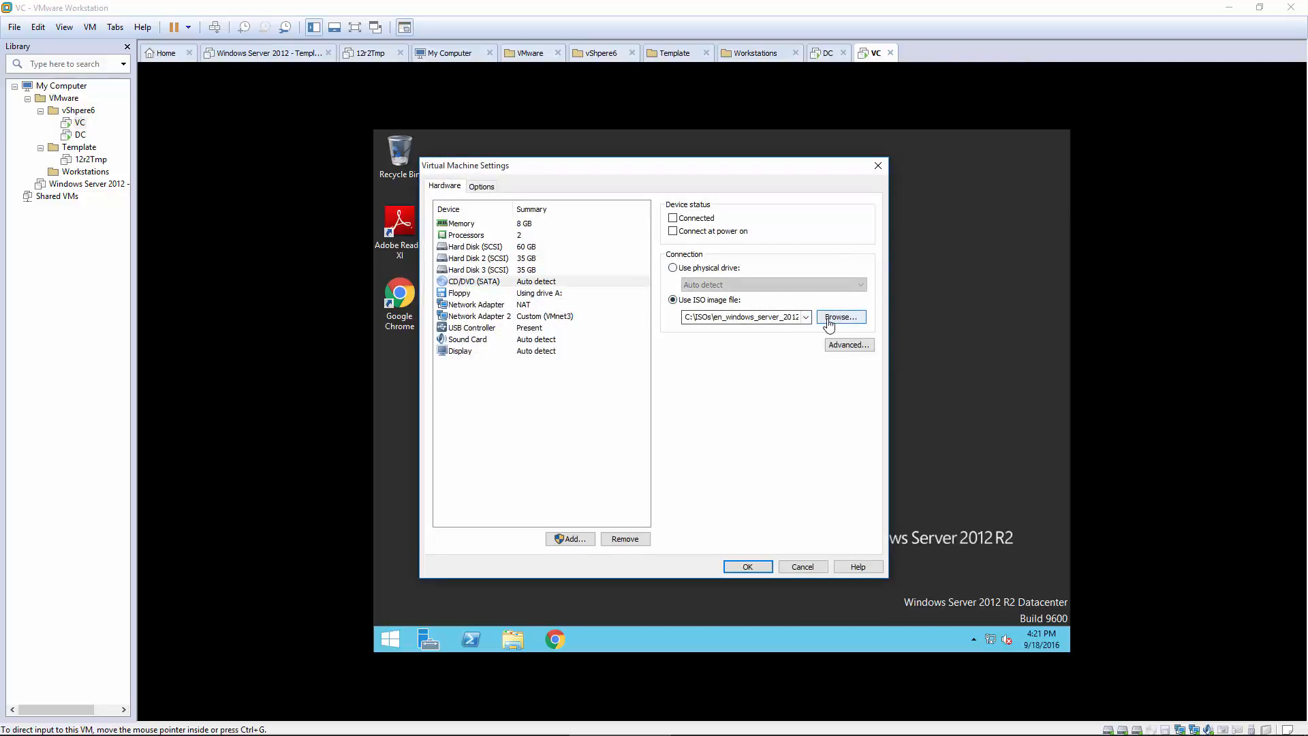
pyautogui.click(839, 317)
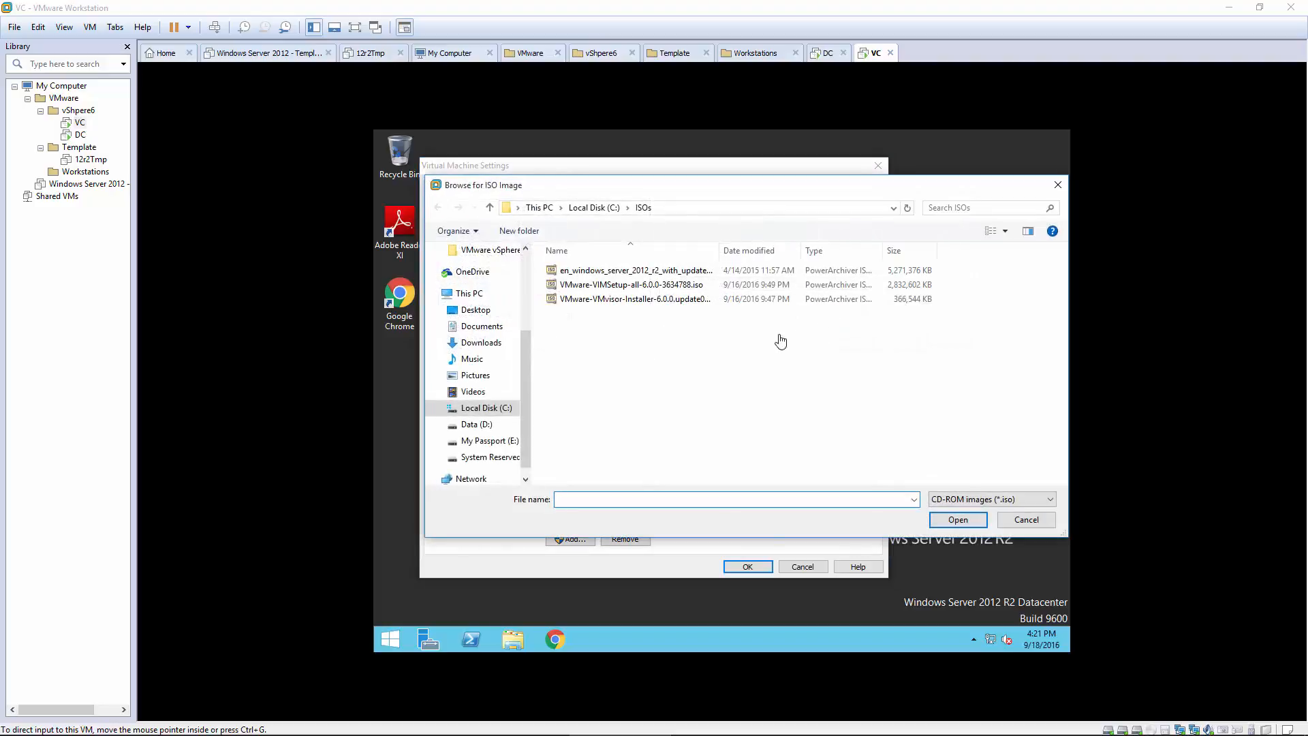
pyautogui.click(597, 208)
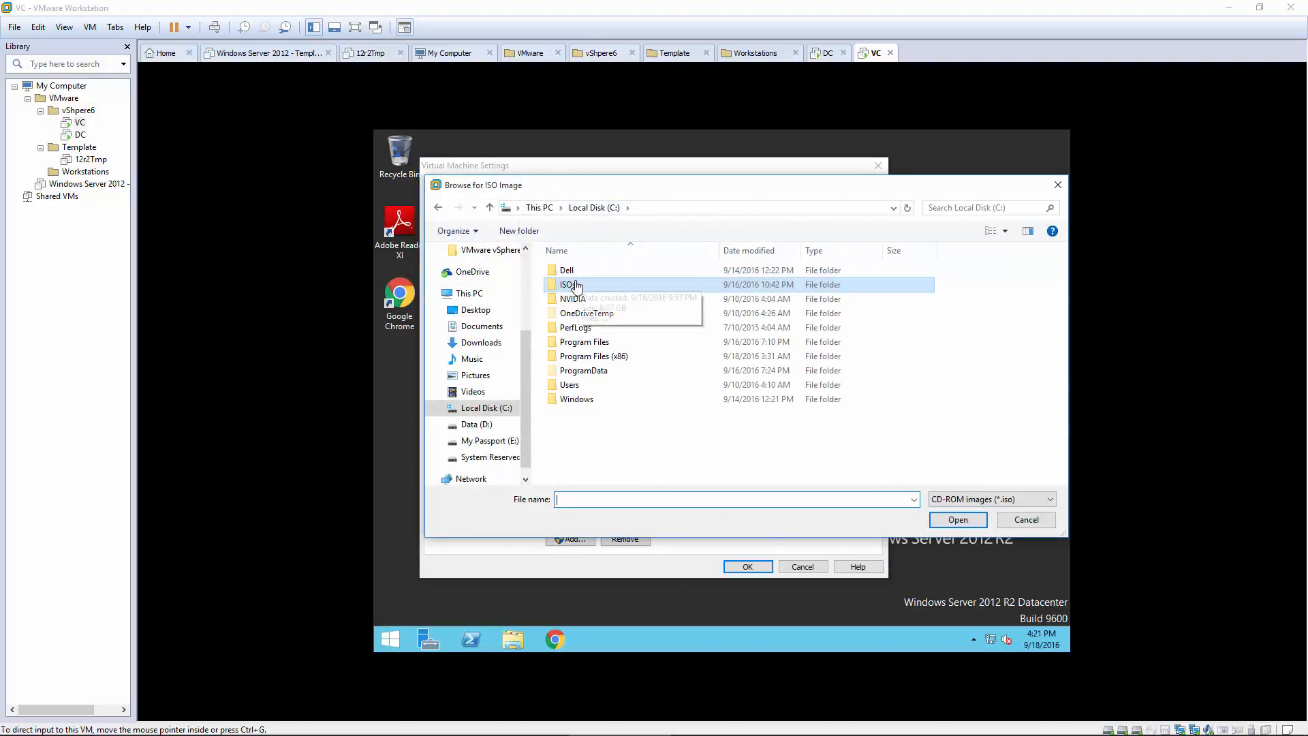
pyautogui.doubleClick(570, 284)
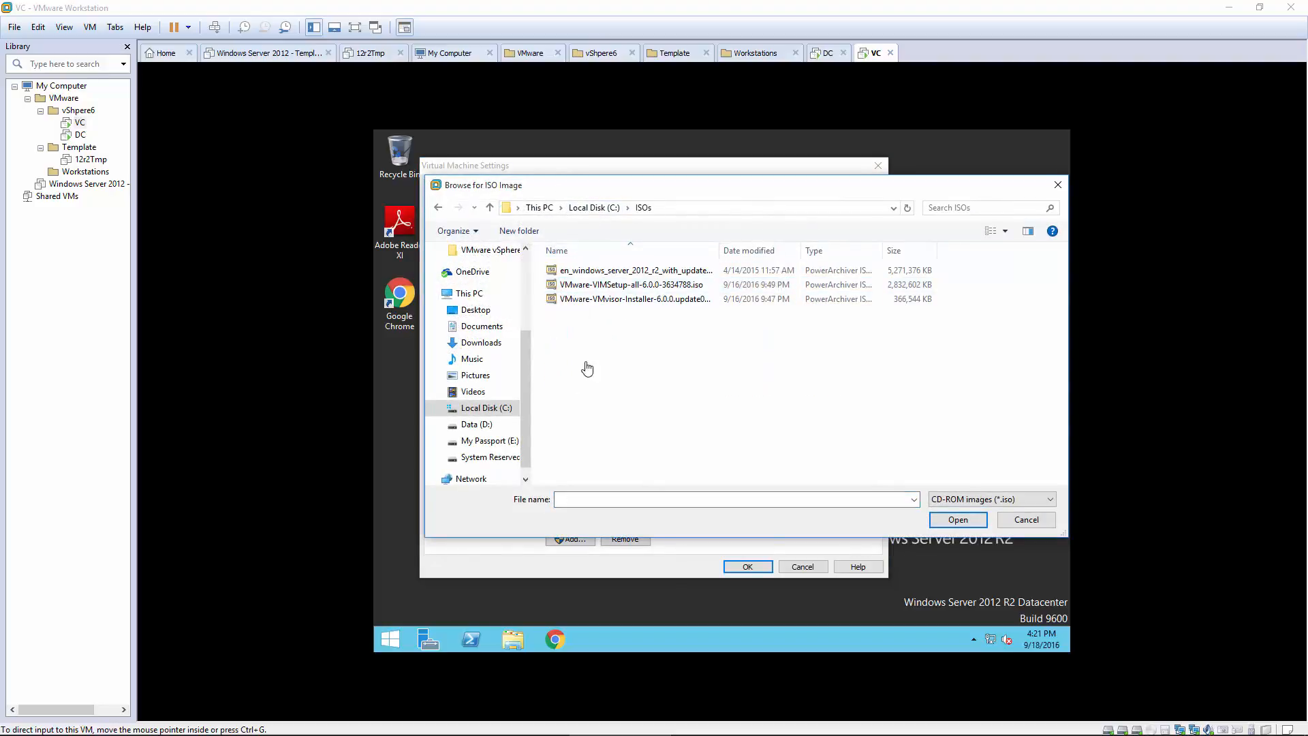
pyautogui.click(598, 286)
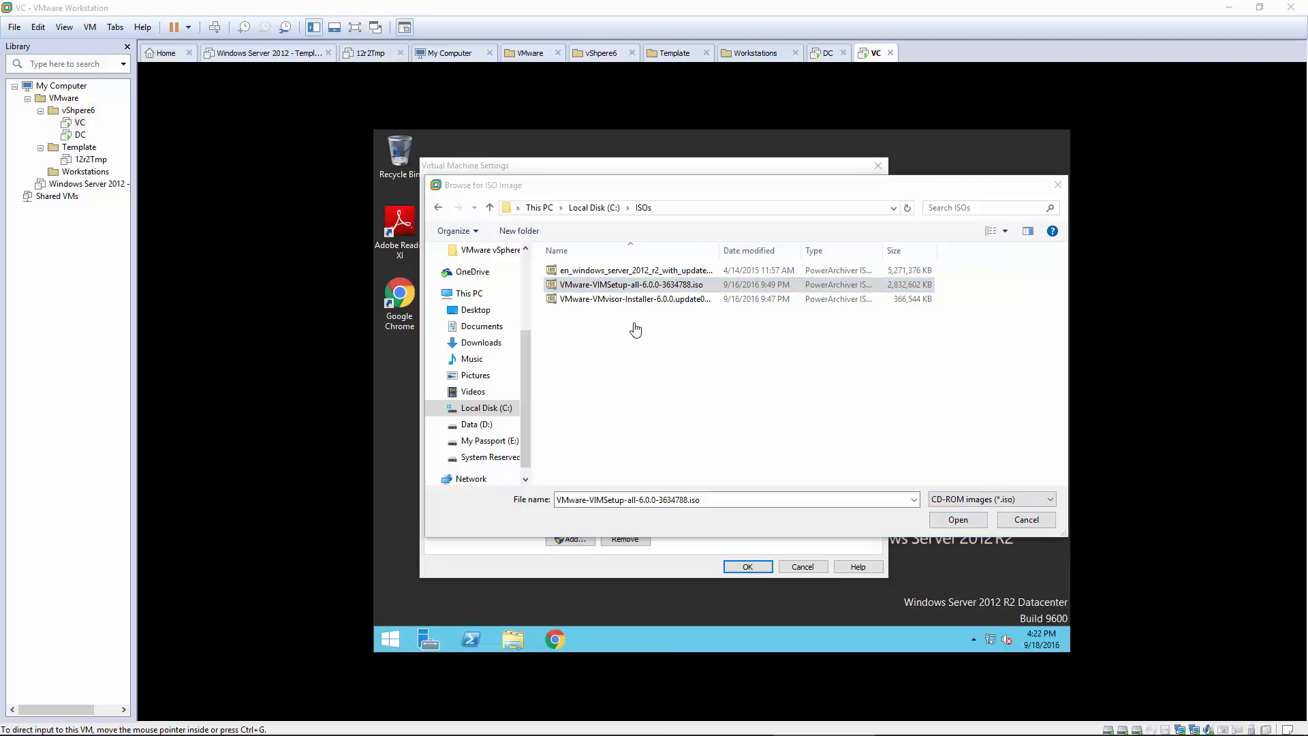
pyautogui.doubleClick(636, 285)
pyautogui.click(745, 568)
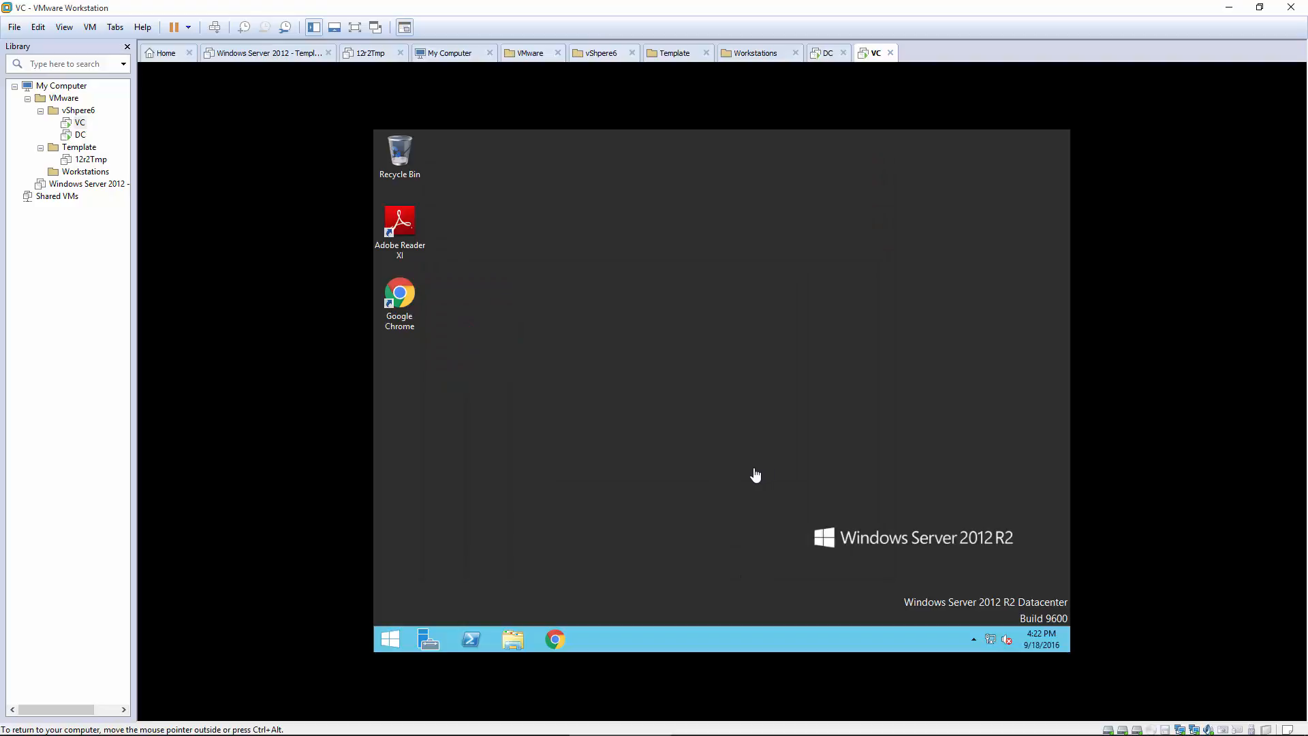
# Step: Connect the VC machine's CD/DVD (SATA) drive and run the vCenter installer from DVD Drive (D:)
pyautogui.click(514, 641)
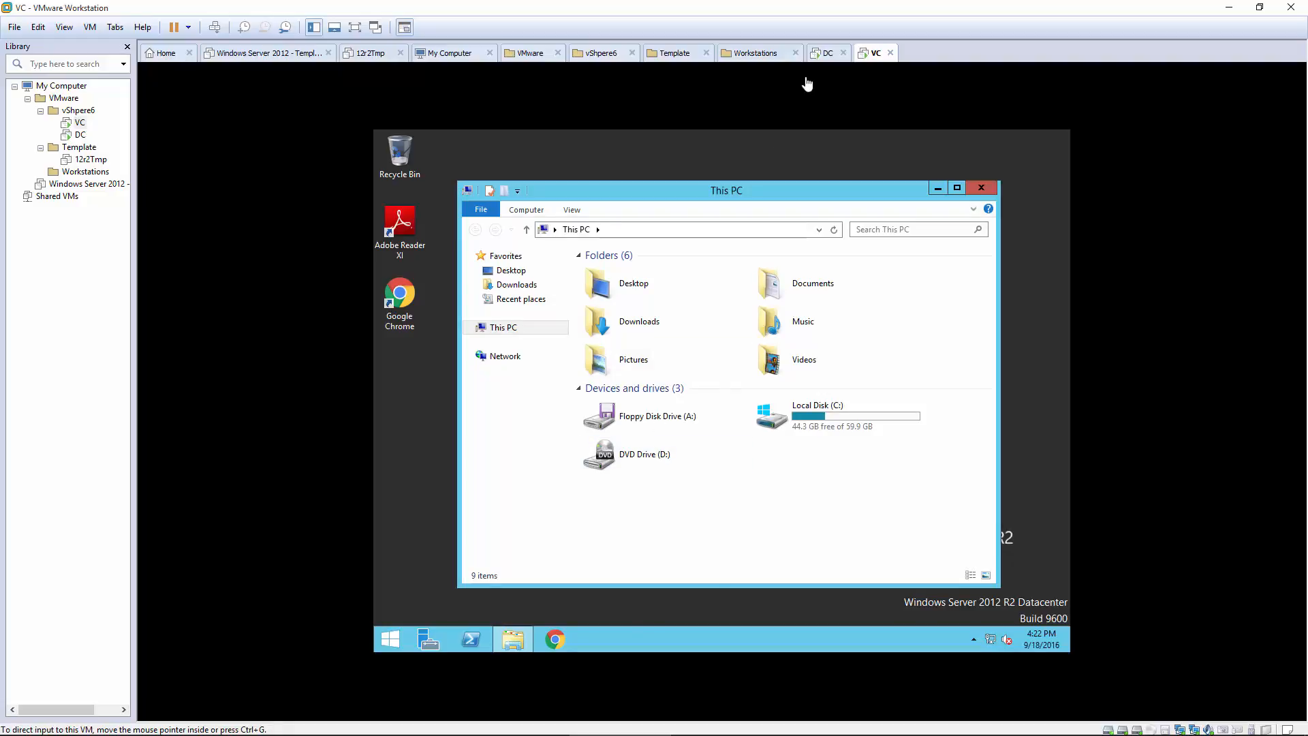
pyautogui.rightClick(869, 55)
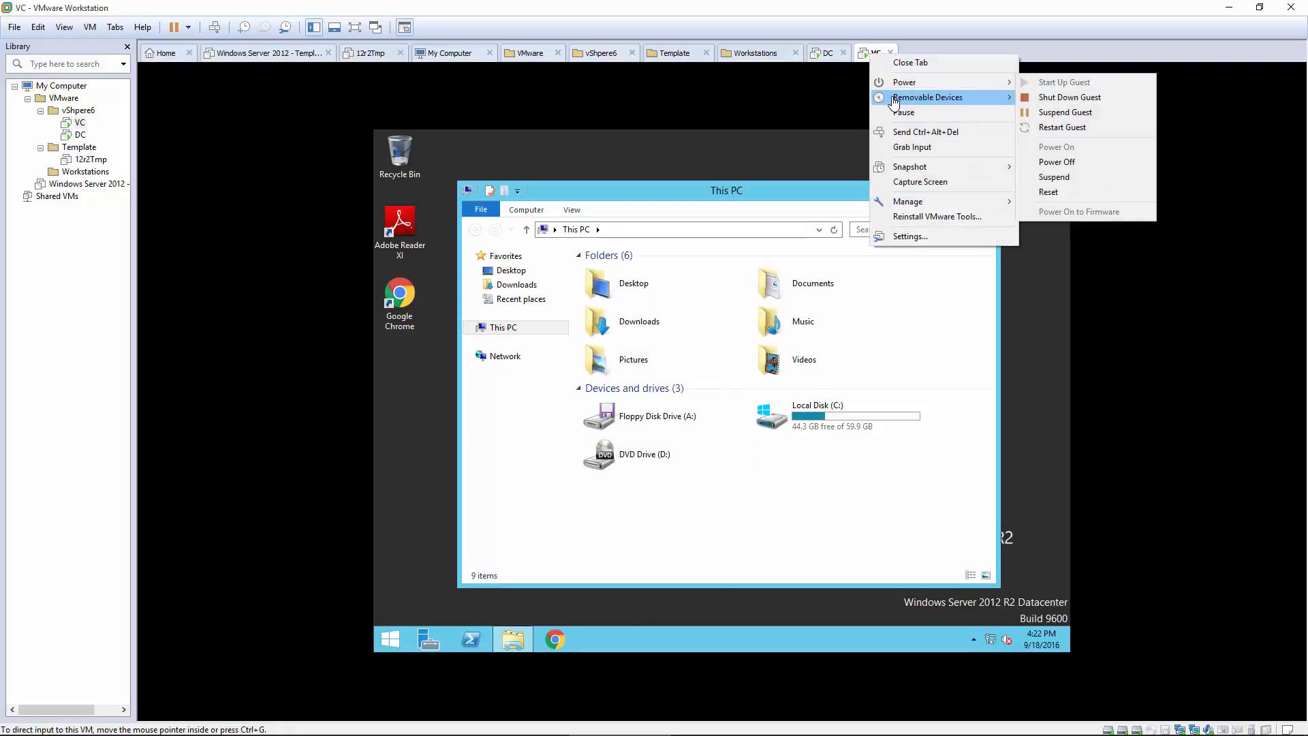
pyautogui.moveTo(894, 98)
pyautogui.moveTo(1053, 99)
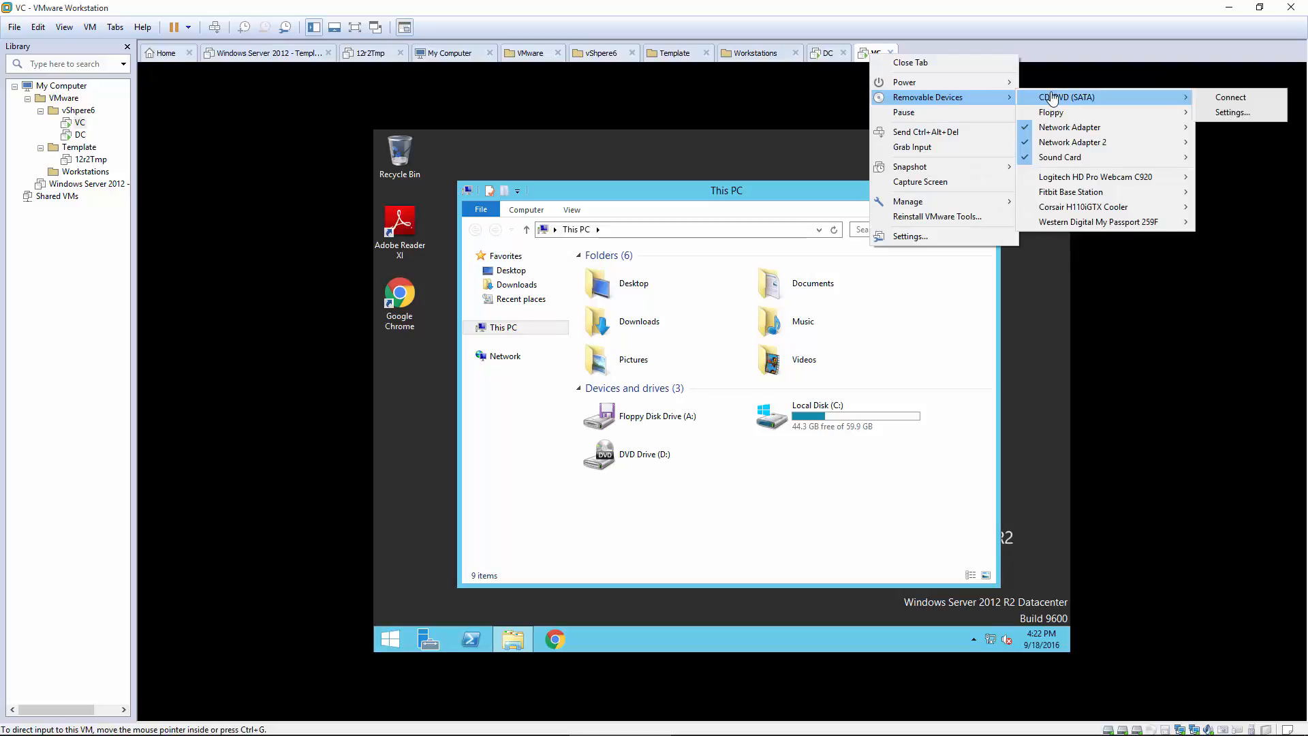
pyautogui.click(1230, 98)
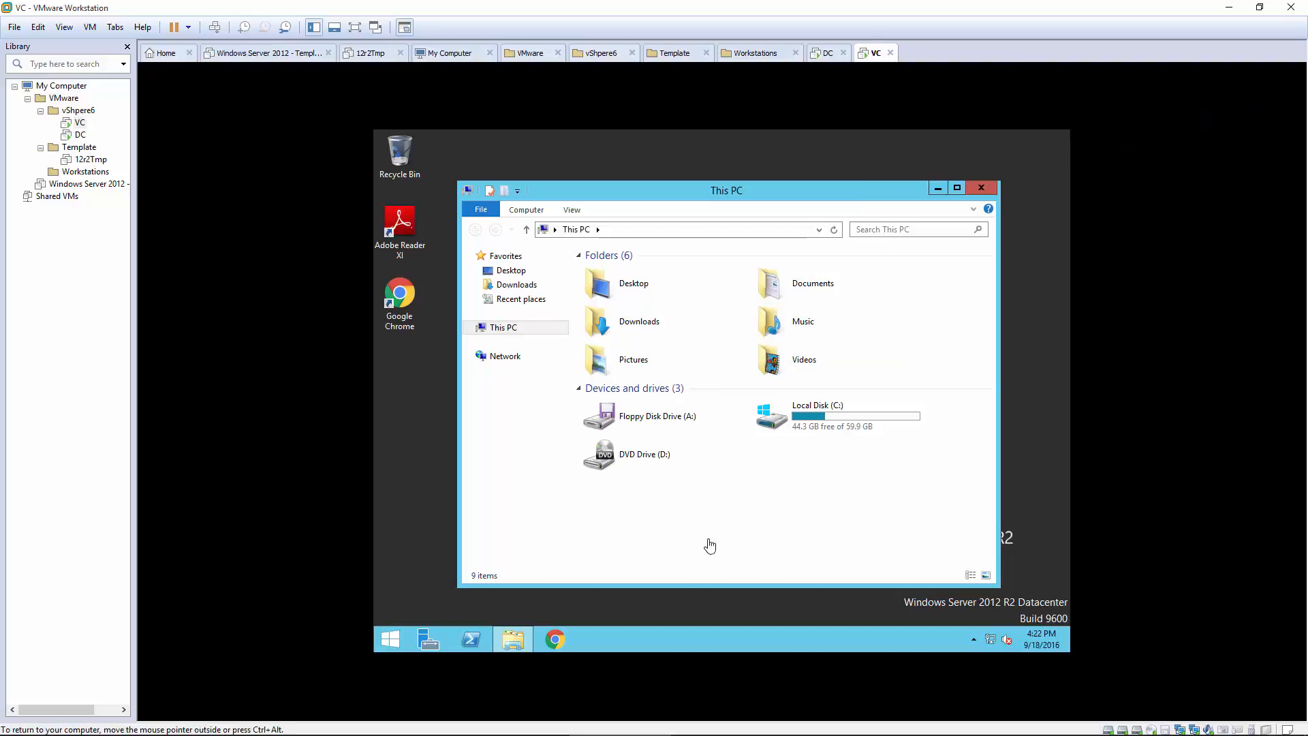
pyautogui.doubleClick(649, 462)
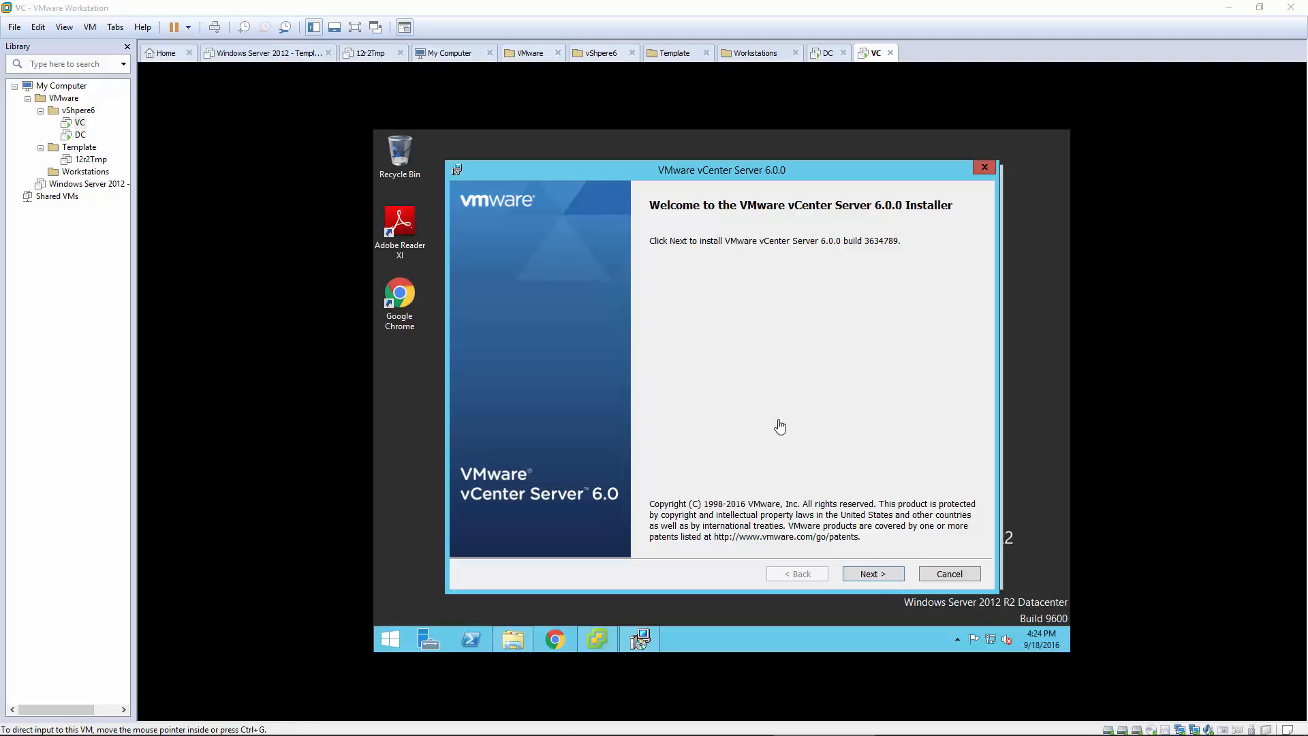
# Step: Accept the vCenter license terms and keep Embedded Deployment, advancing to System Network Name
pyautogui.click(862, 576)
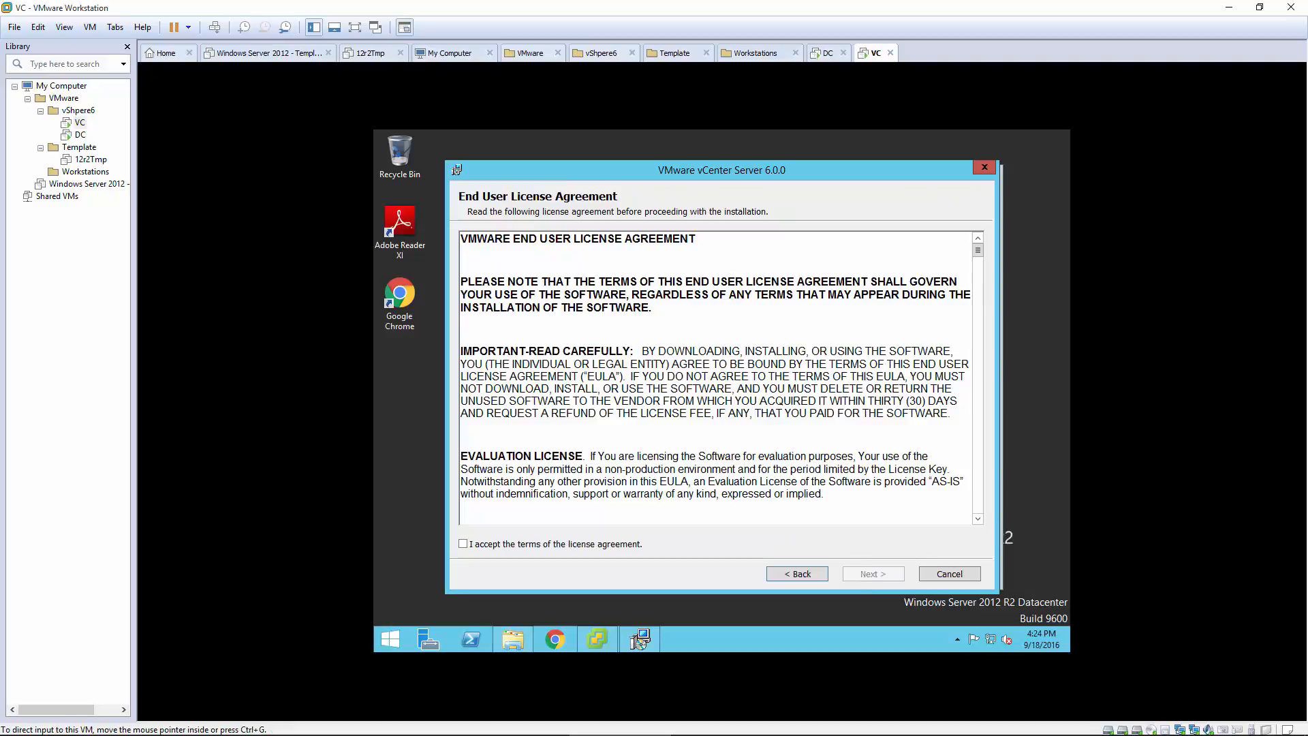
pyautogui.click(524, 551)
pyautogui.click(870, 576)
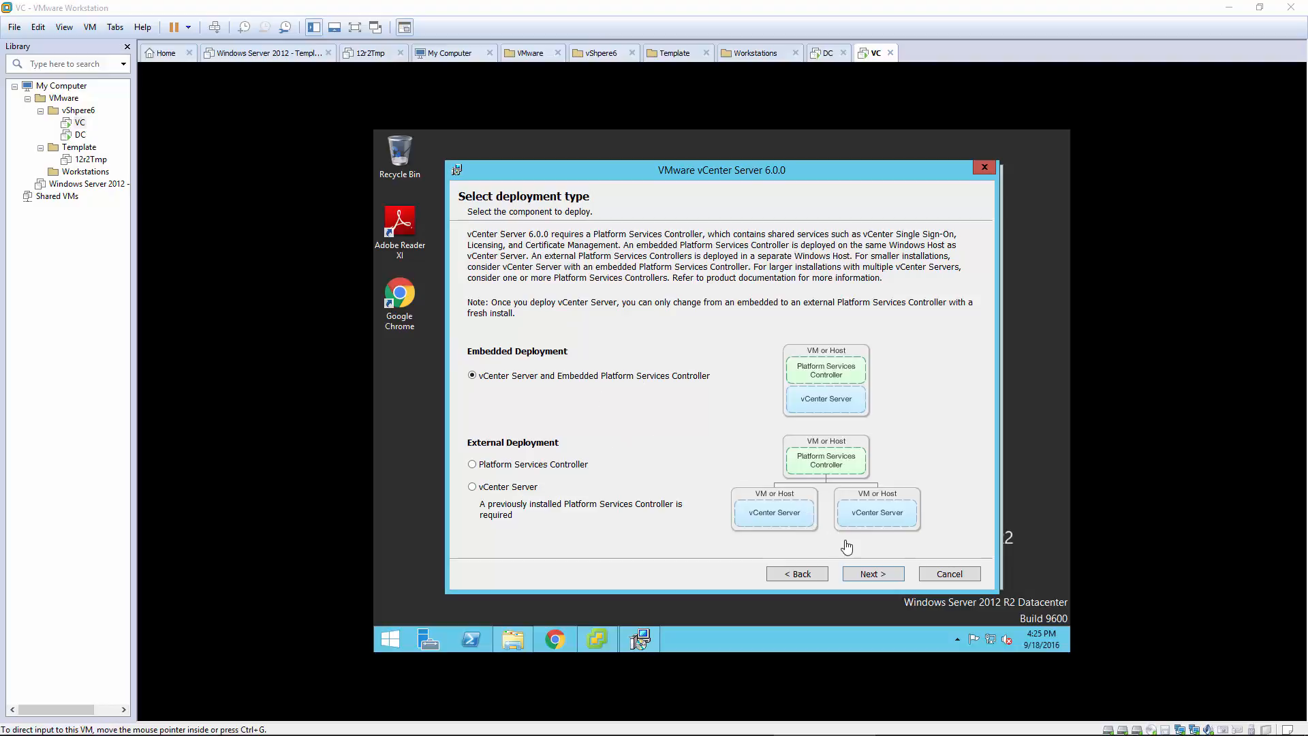
pyautogui.click(870, 576)
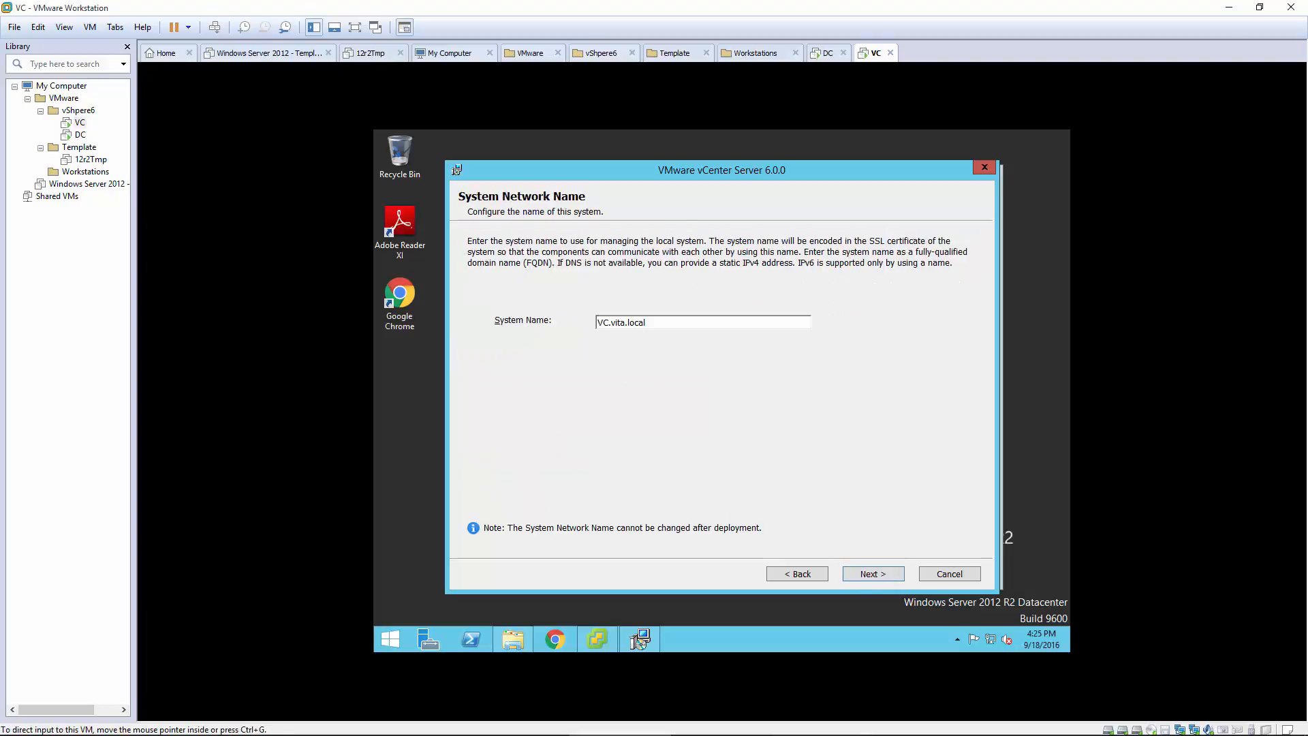
# Step: Keep VC.vita.local, dismiss the IPv6 warning, and enter and confirm the vsphere.local SSO administrator password
pyautogui.click(887, 575)
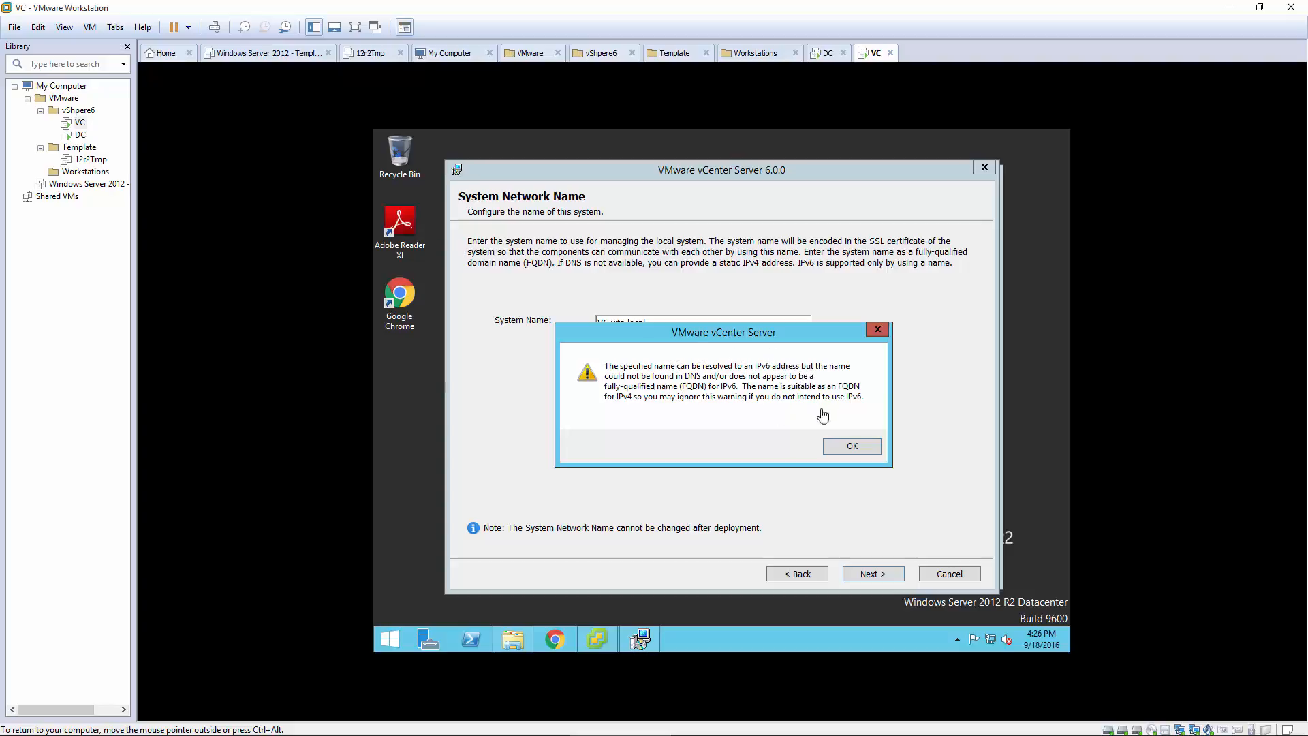
pyautogui.click(852, 446)
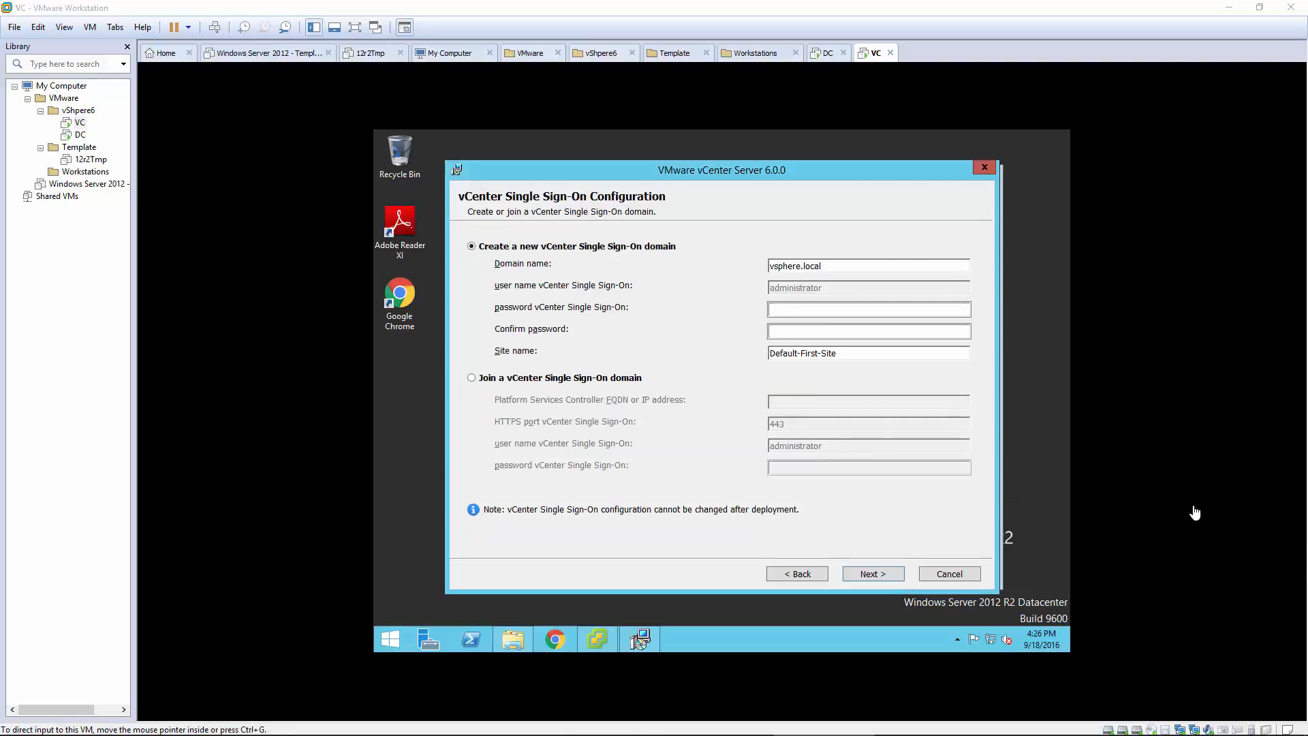
pyautogui.click(789, 316)
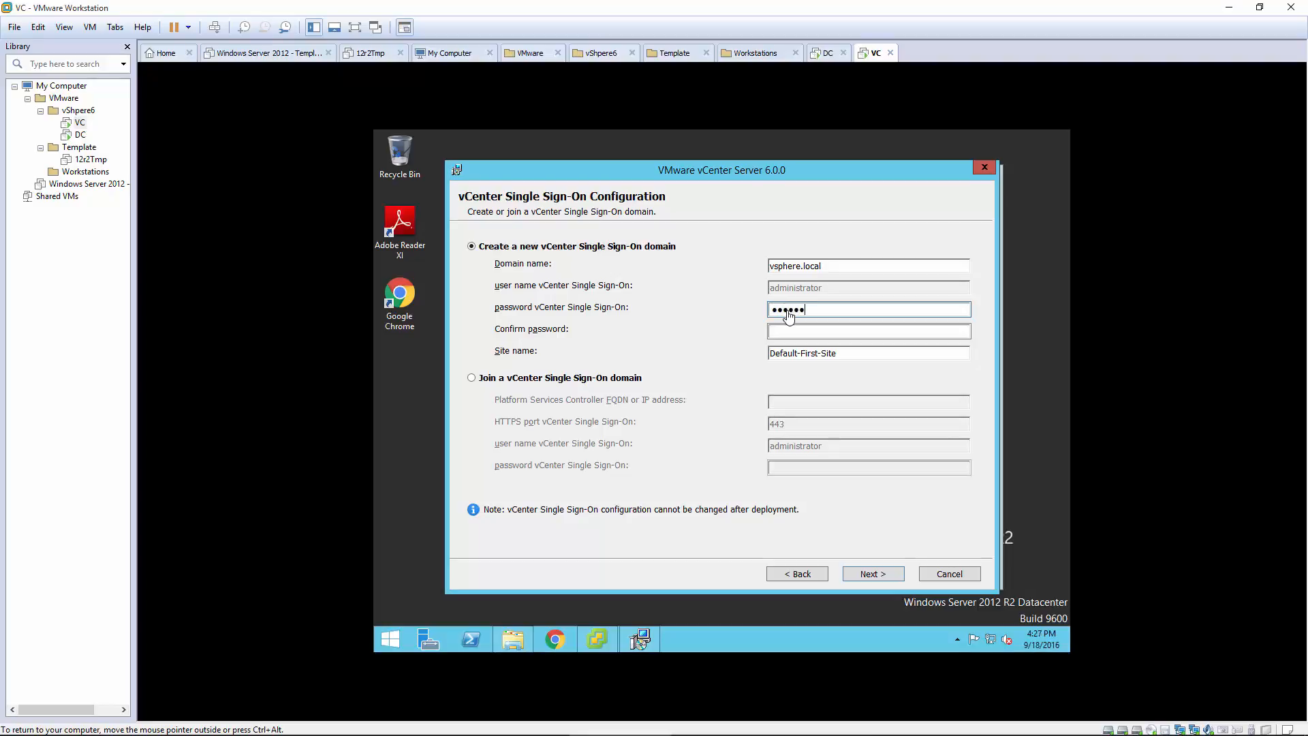
pyautogui.write('1')
pyautogui.press('Tab')
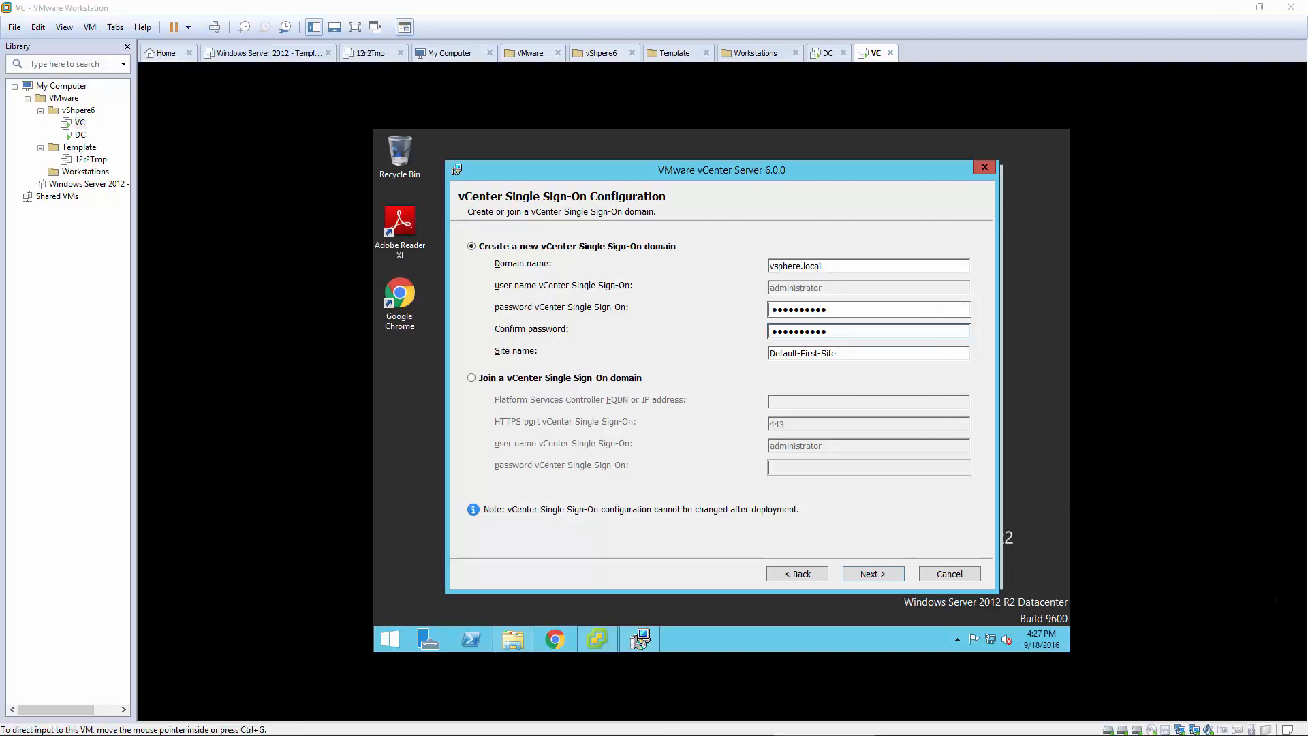
pyautogui.click(864, 575)
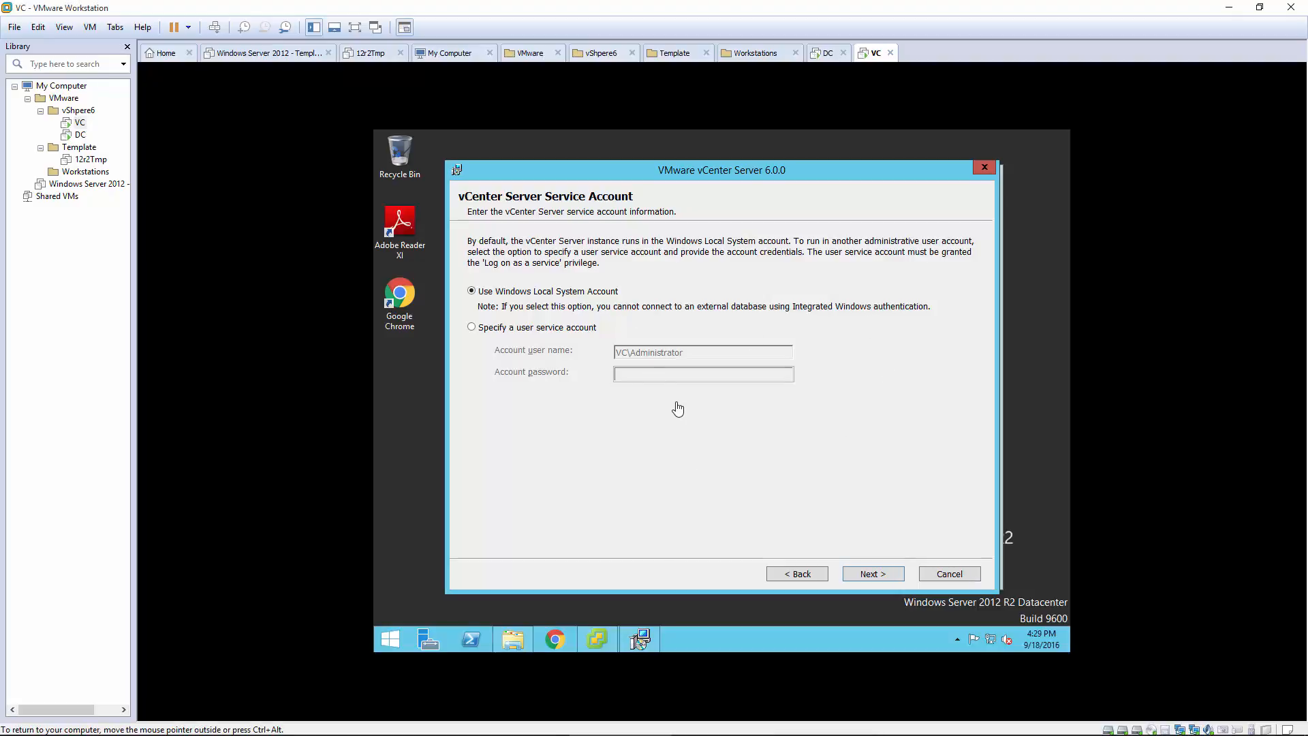
# Step: Keep Local System account, embedded vPostgres, default ports and folders, and decline CEIP
pyautogui.click(876, 575)
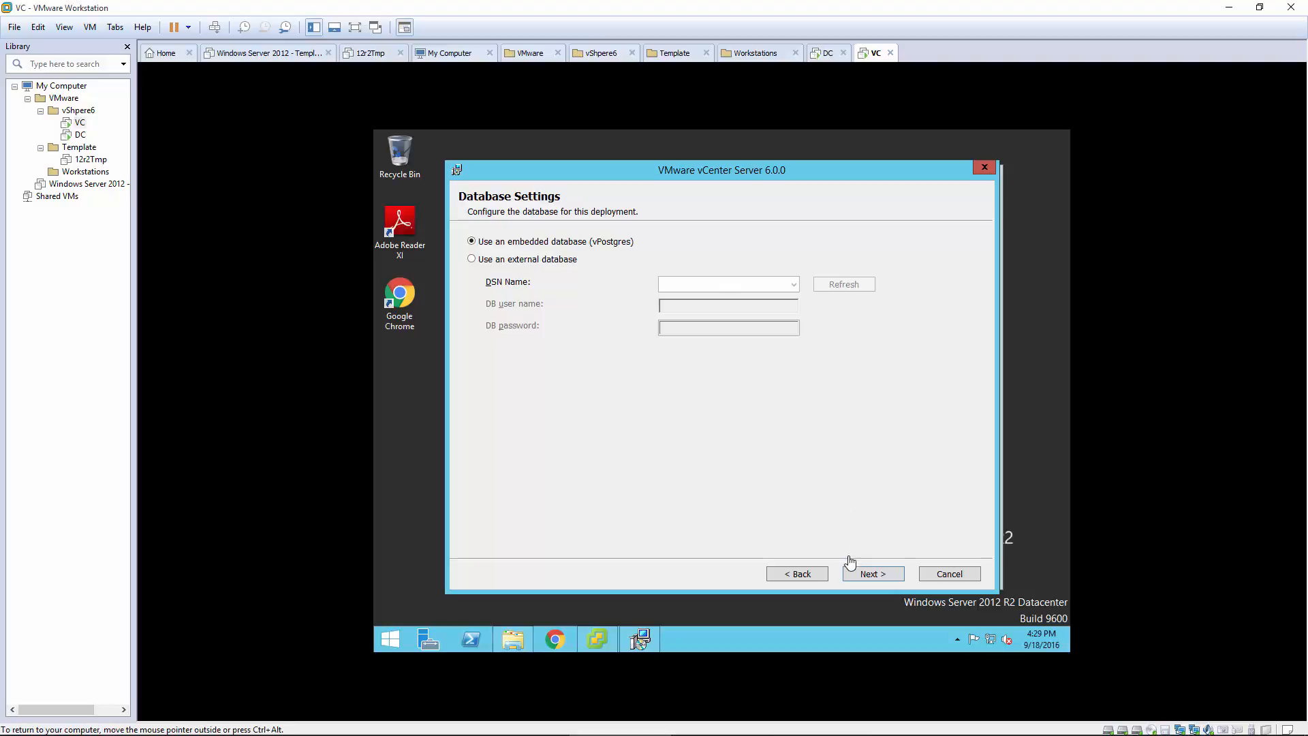
pyautogui.click(859, 577)
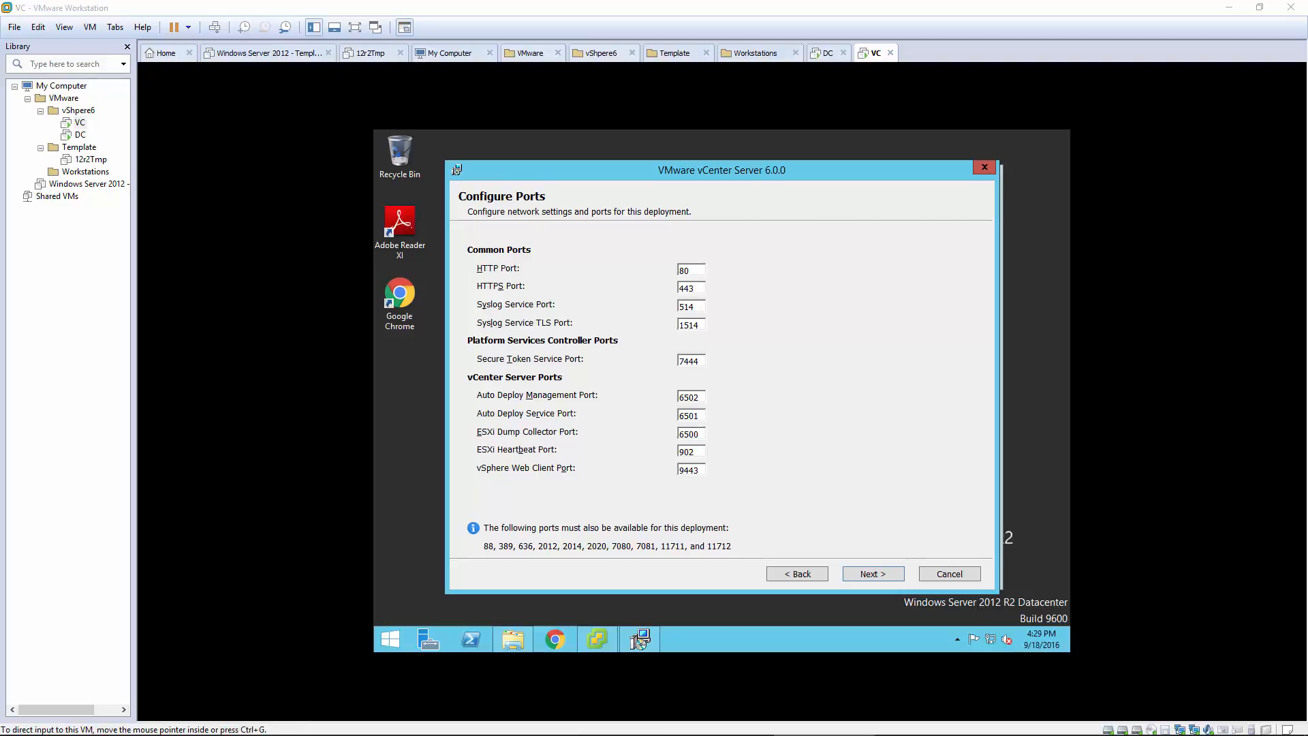
pyautogui.click(868, 574)
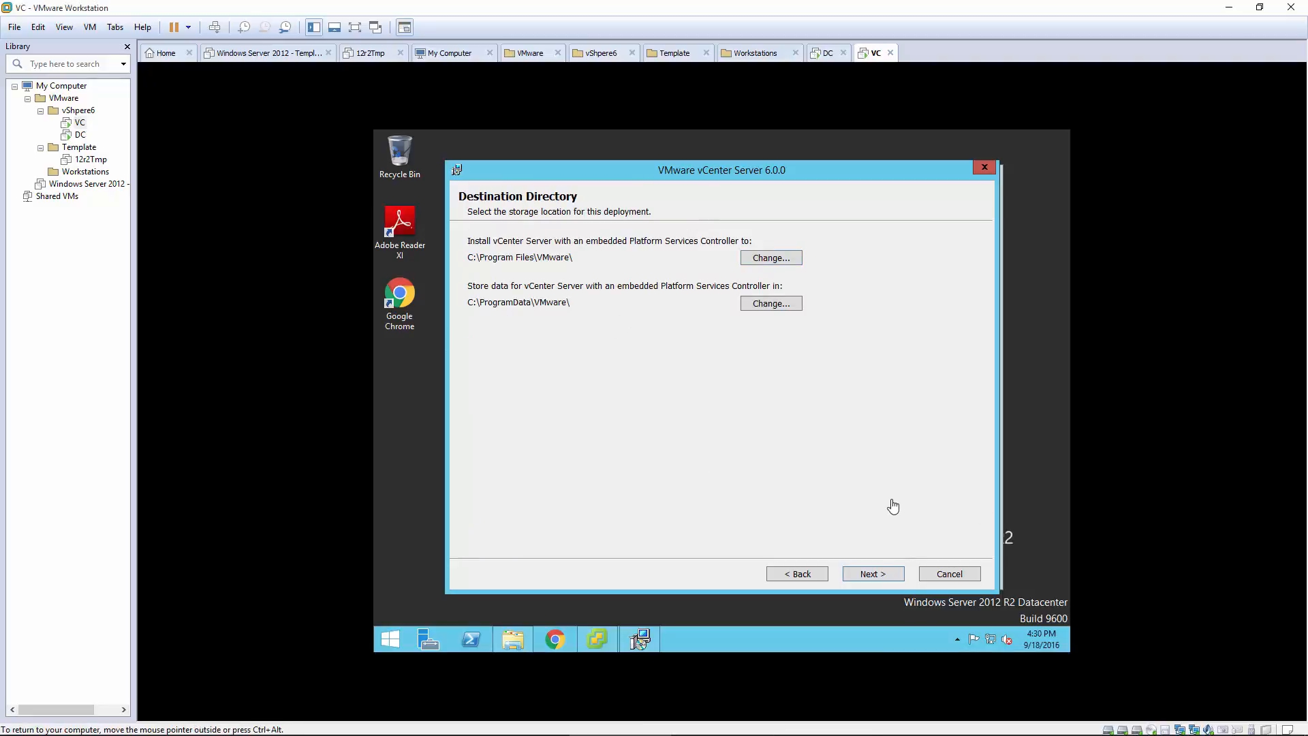
pyautogui.click(882, 576)
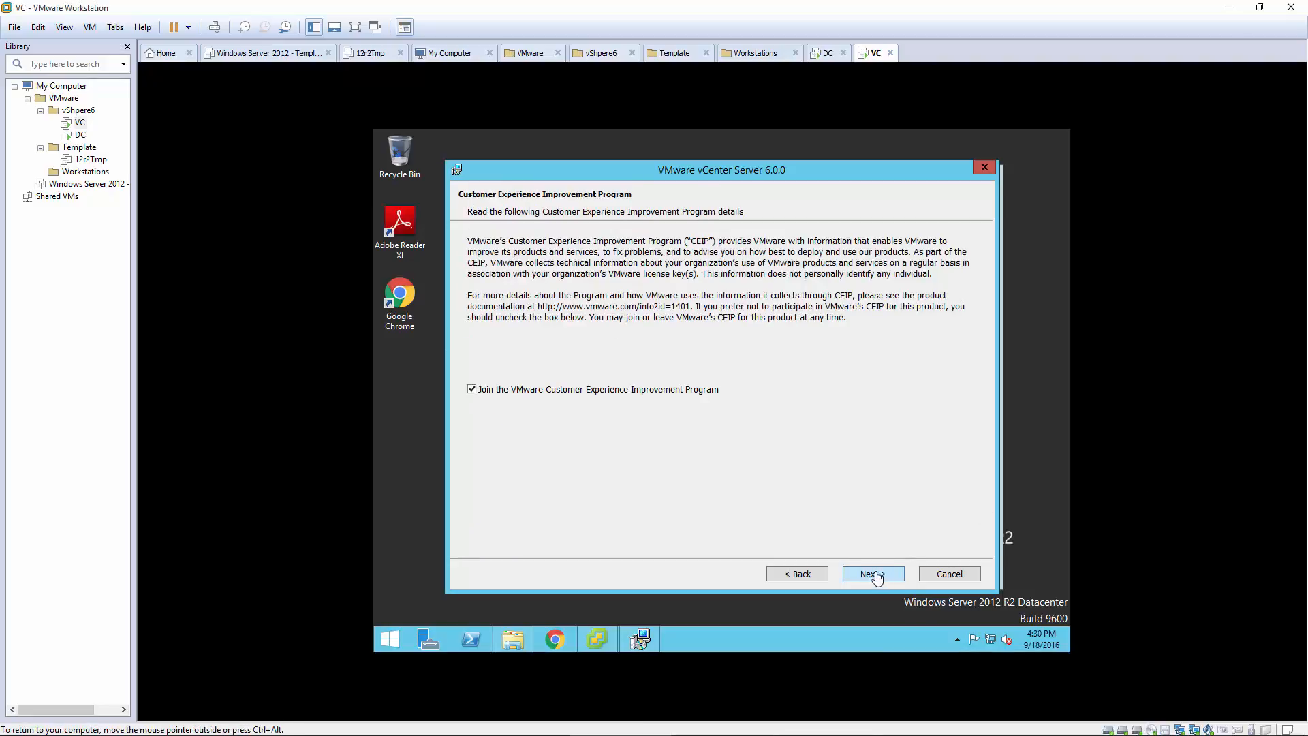
pyautogui.click(471, 390)
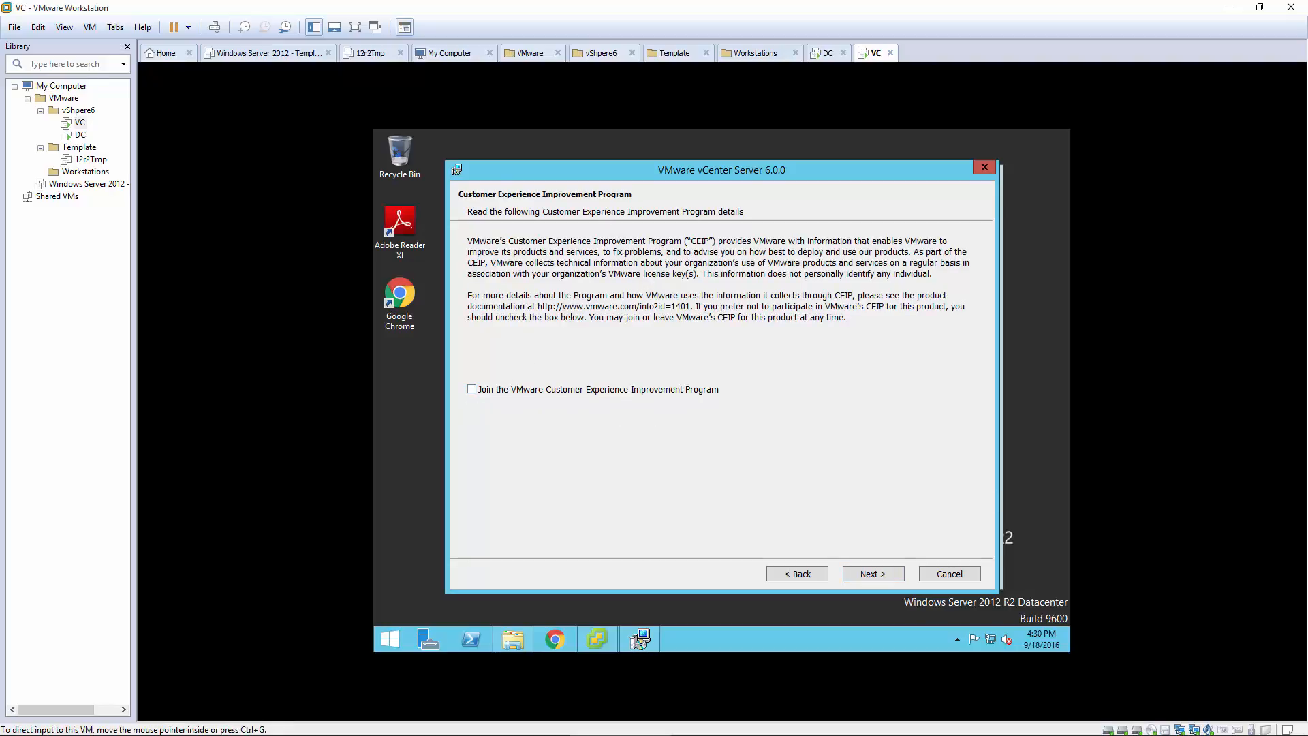
pyautogui.click(866, 576)
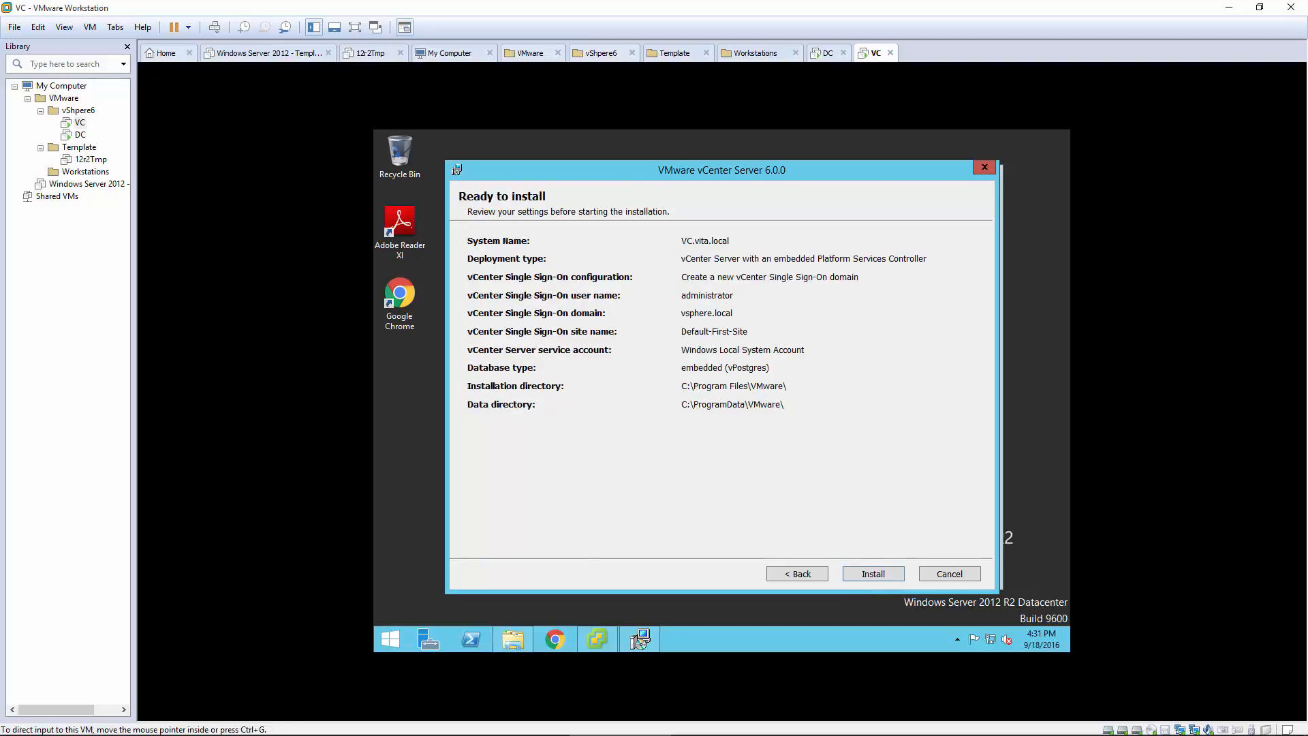
# Step: Install vCenter Server, launch the vSphere Web Client, and close the finished installer
pyautogui.click(873, 575)
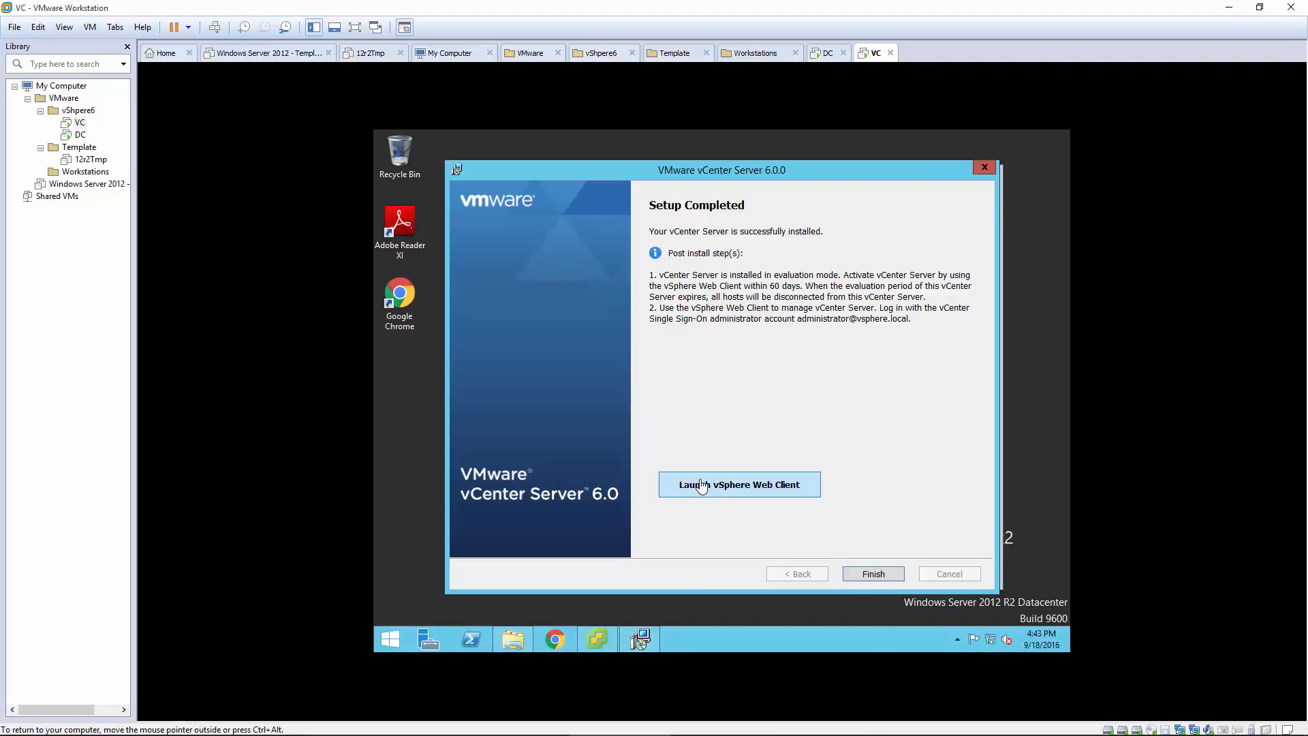
pyautogui.click(722, 486)
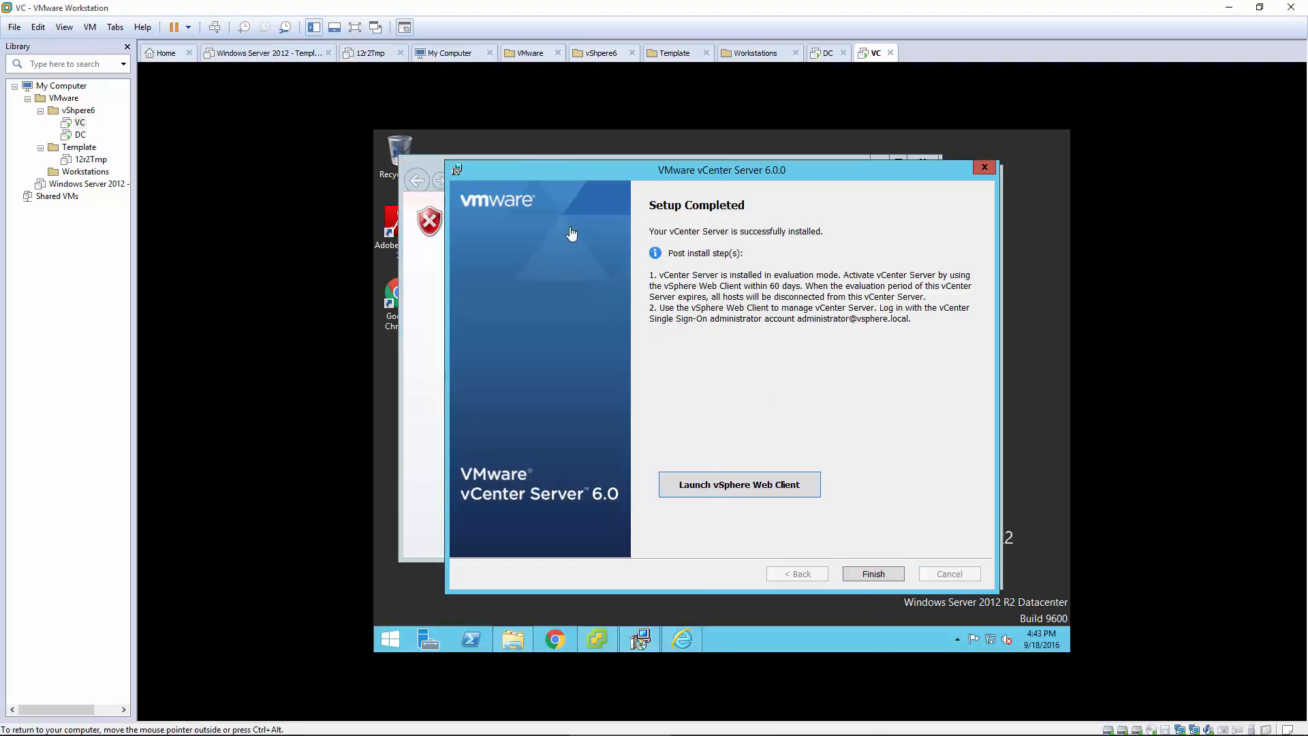
pyautogui.moveTo(682, 174); pyautogui.dragTo(755, 292)
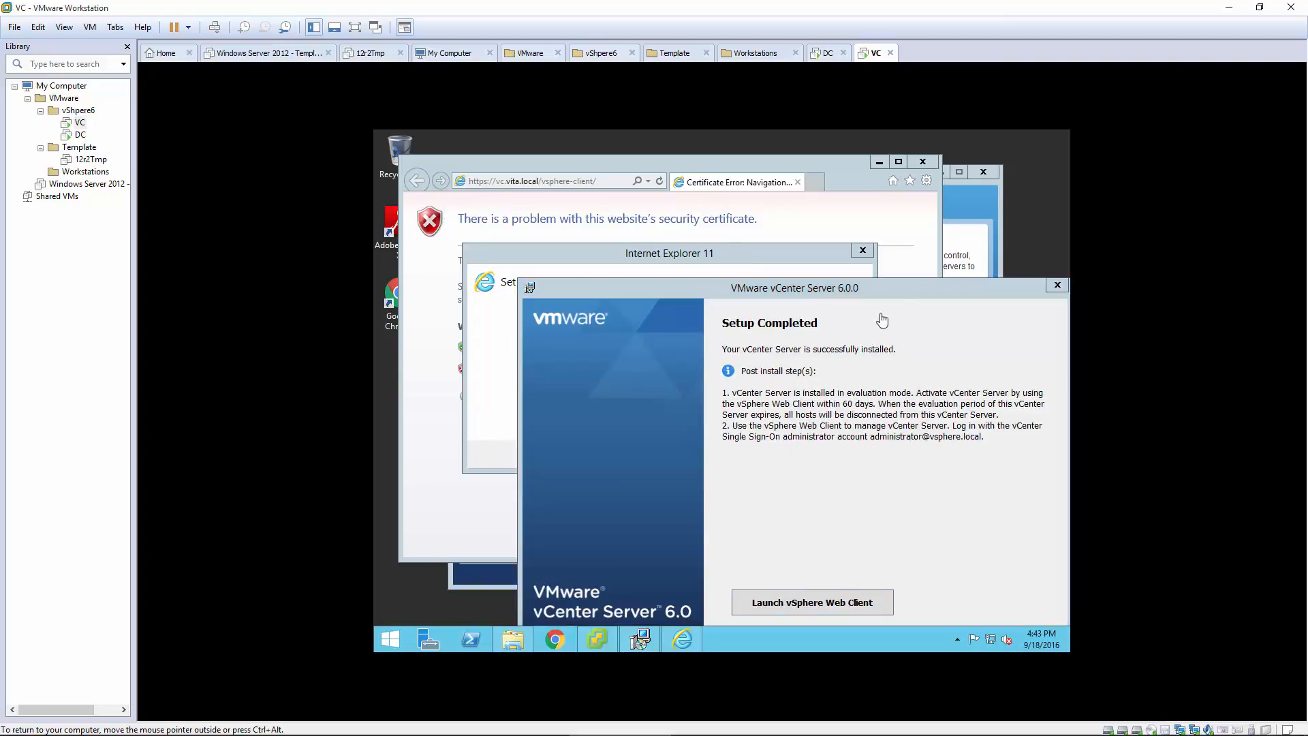
pyautogui.moveTo(893, 288); pyautogui.dragTo(748, 140)
pyautogui.click(771, 551)
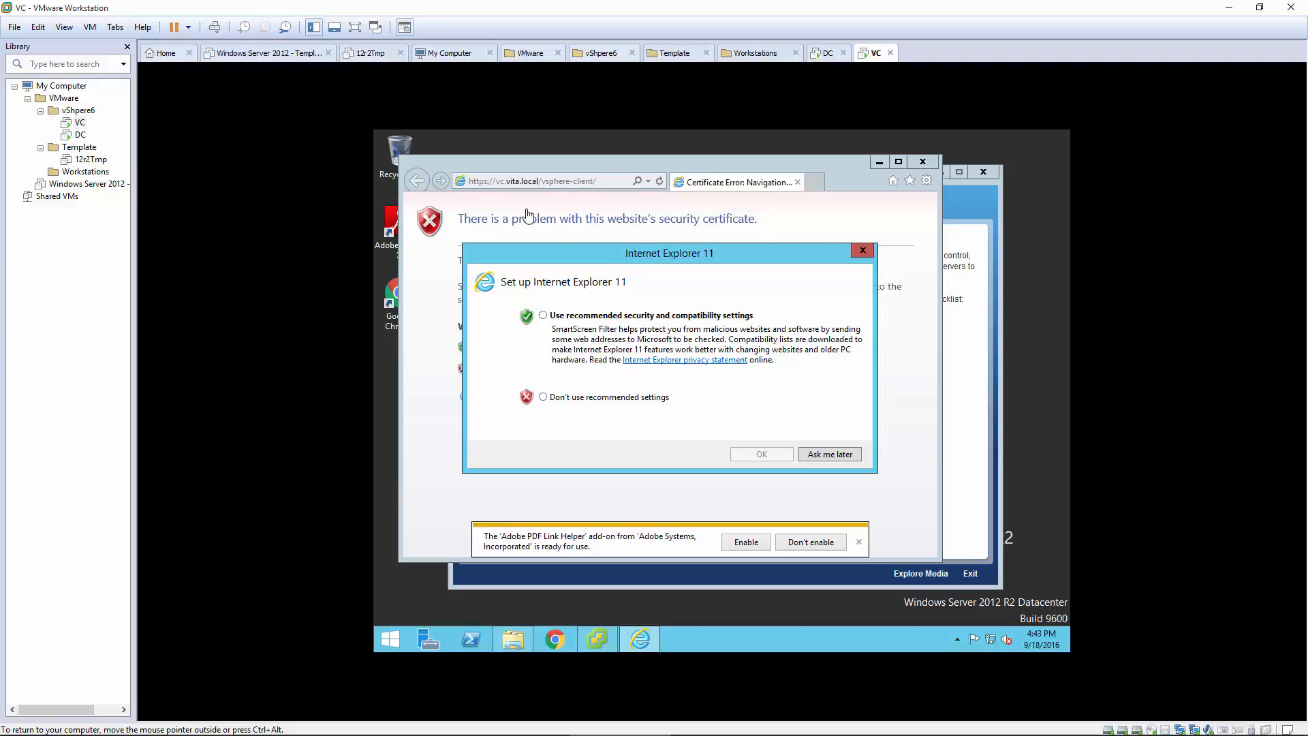
# Step: Accept Internet Explorer's recommended settings and dismiss the Adobe PDF Link Helper notification
pyautogui.click(606, 316)
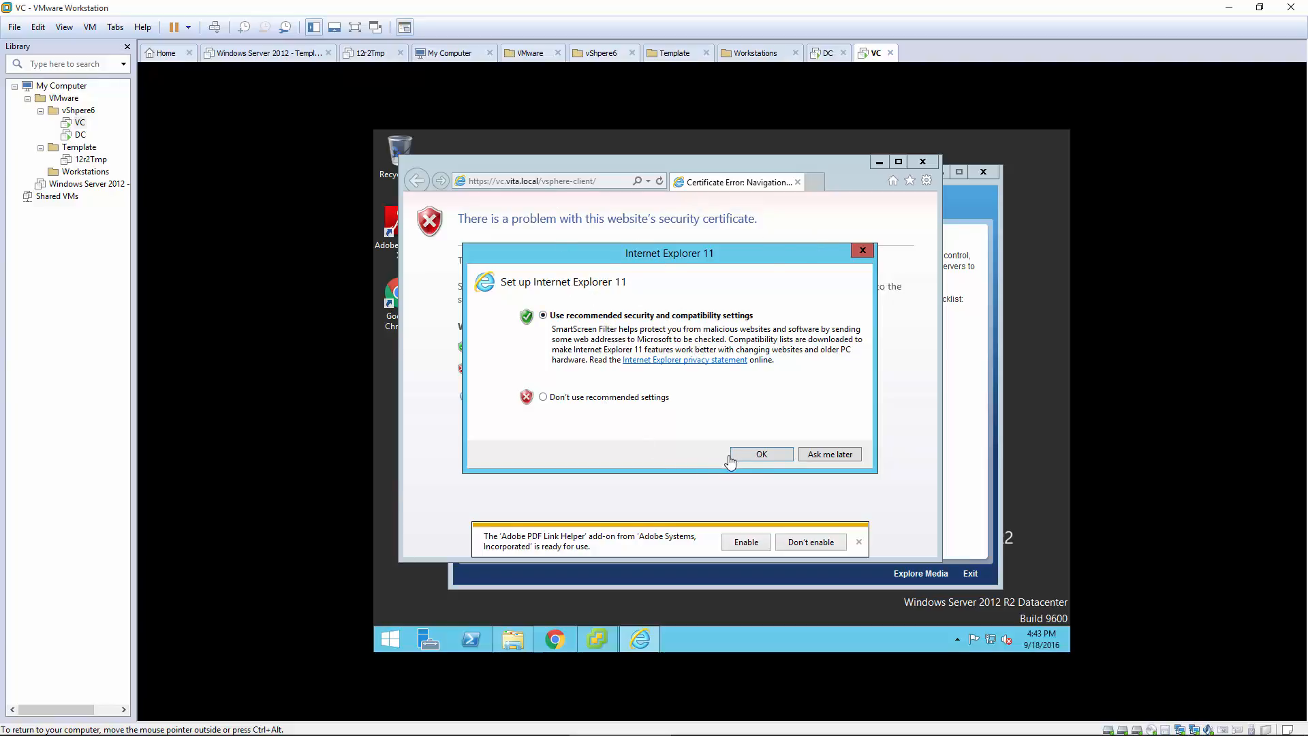
pyautogui.click(761, 455)
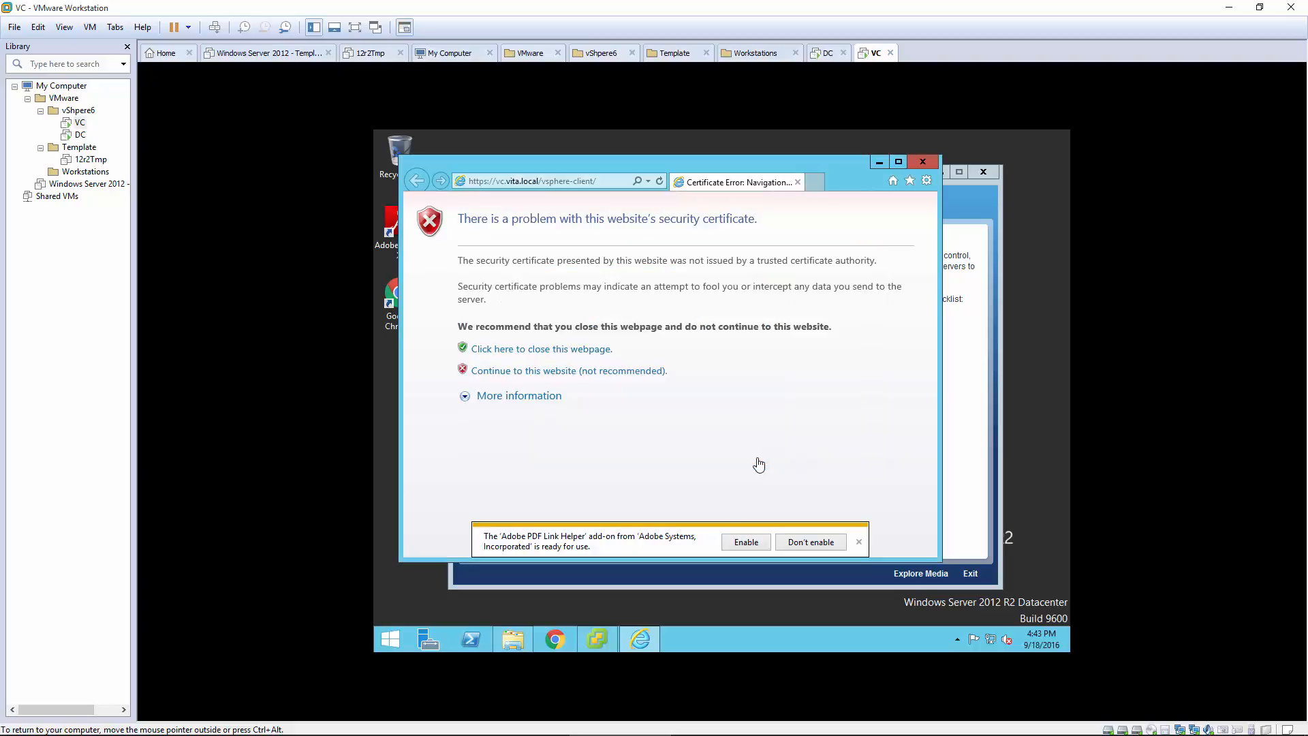
pyautogui.click(858, 543)
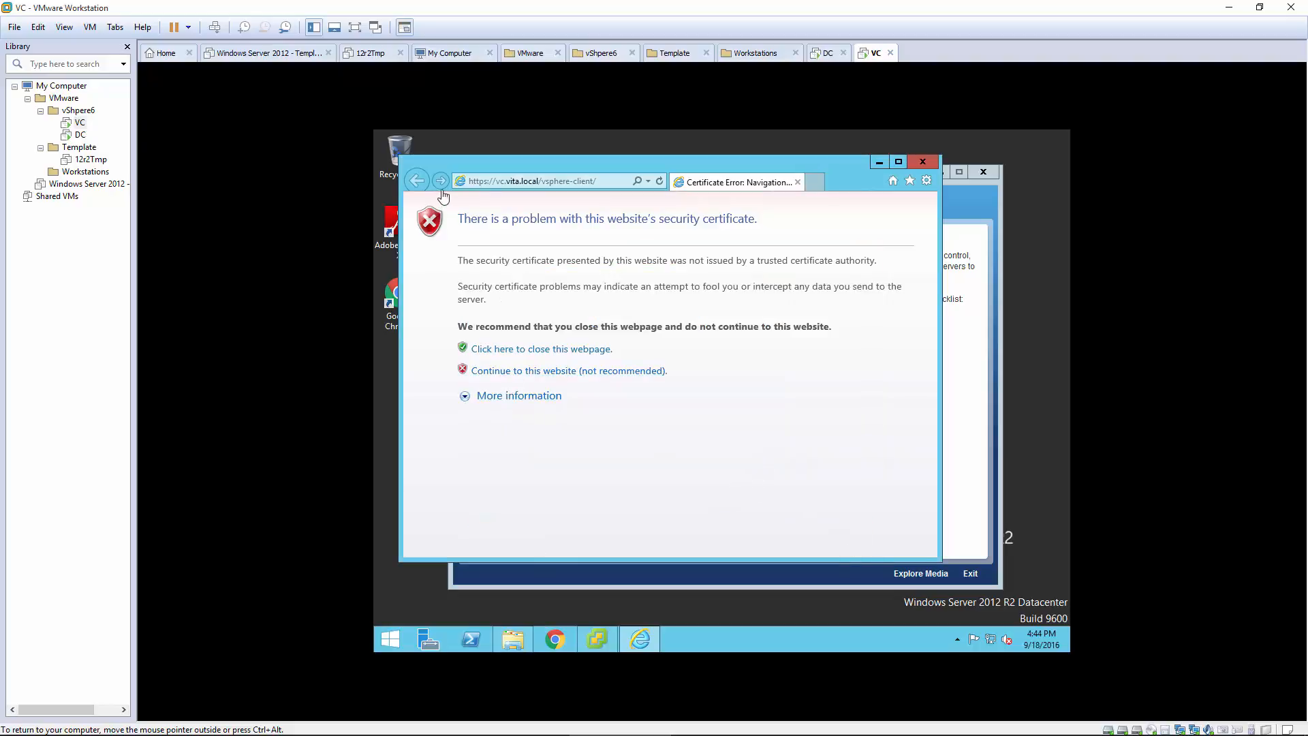
pyautogui.click(477, 184)
pyautogui.click(478, 184)
pyautogui.doubleClick(476, 183)
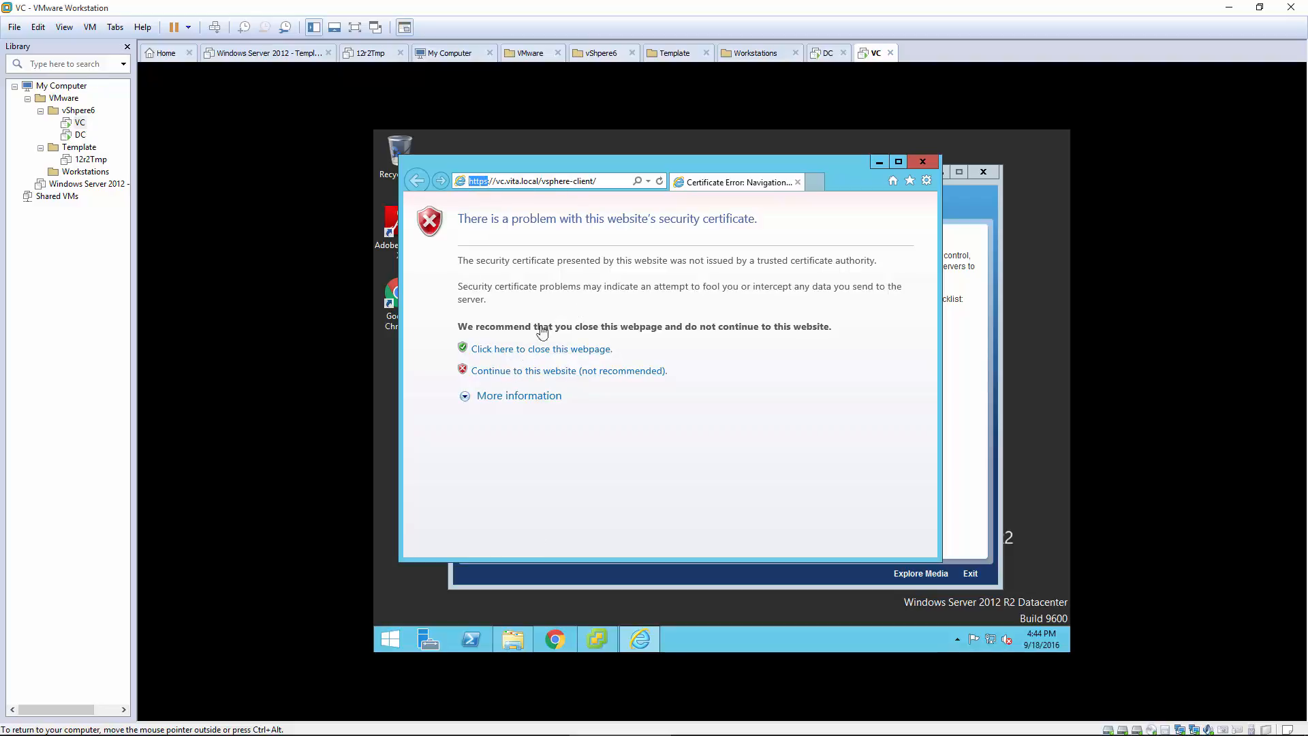
# Step: Continue past the certificate error, allow the integration app, copy the vSphere client URL, and start Chrome
pyautogui.click(556, 374)
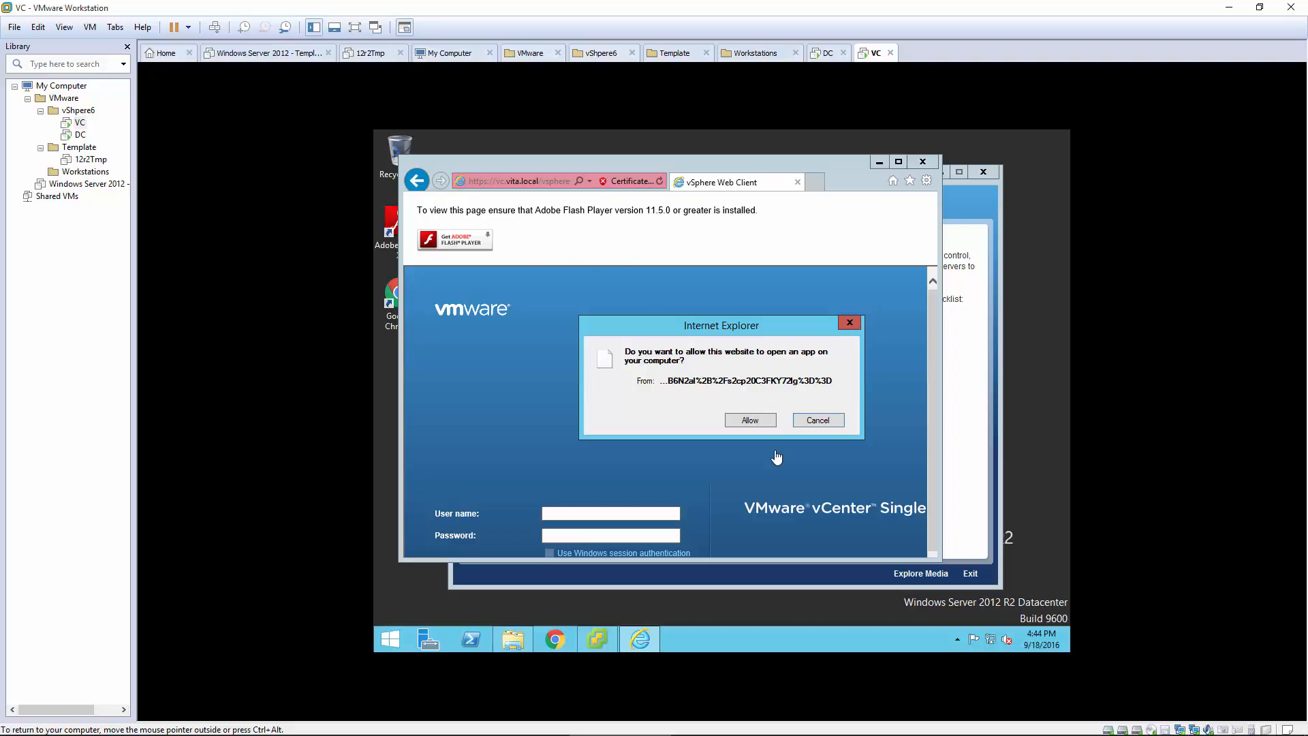
pyautogui.click(750, 420)
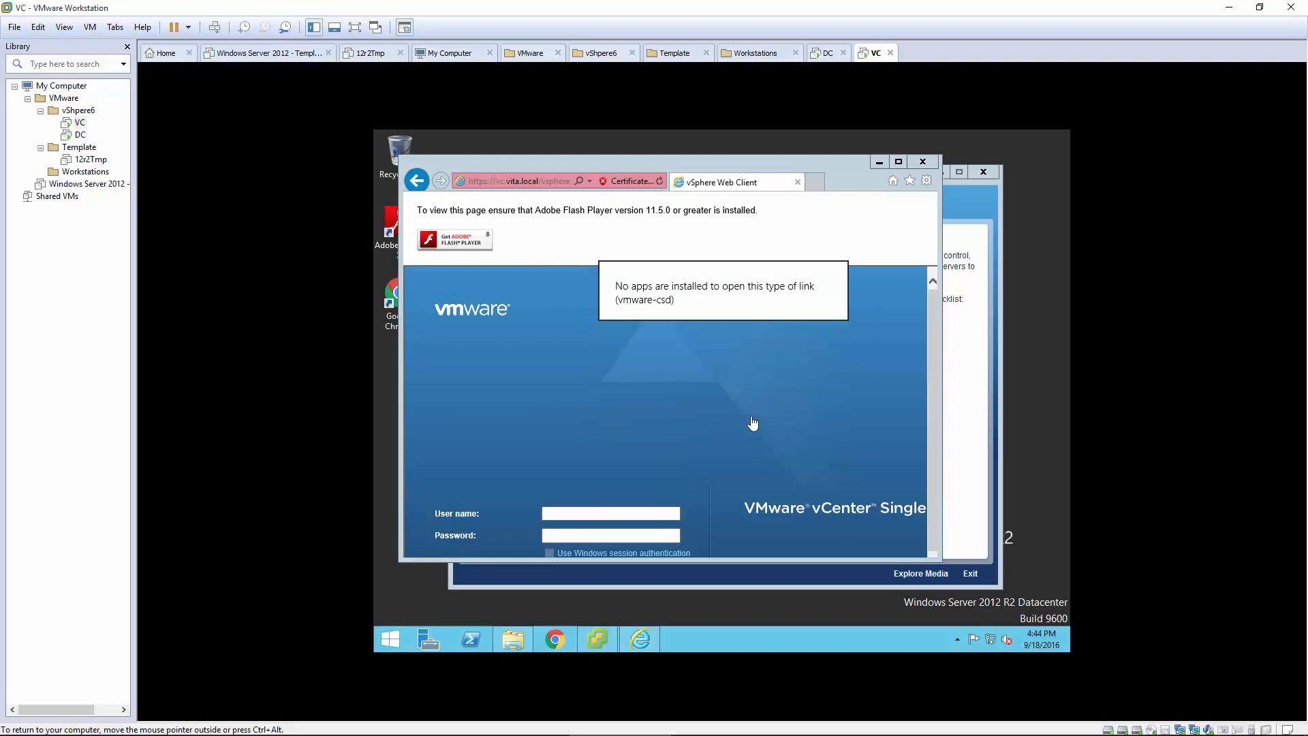
pyautogui.click(541, 186)
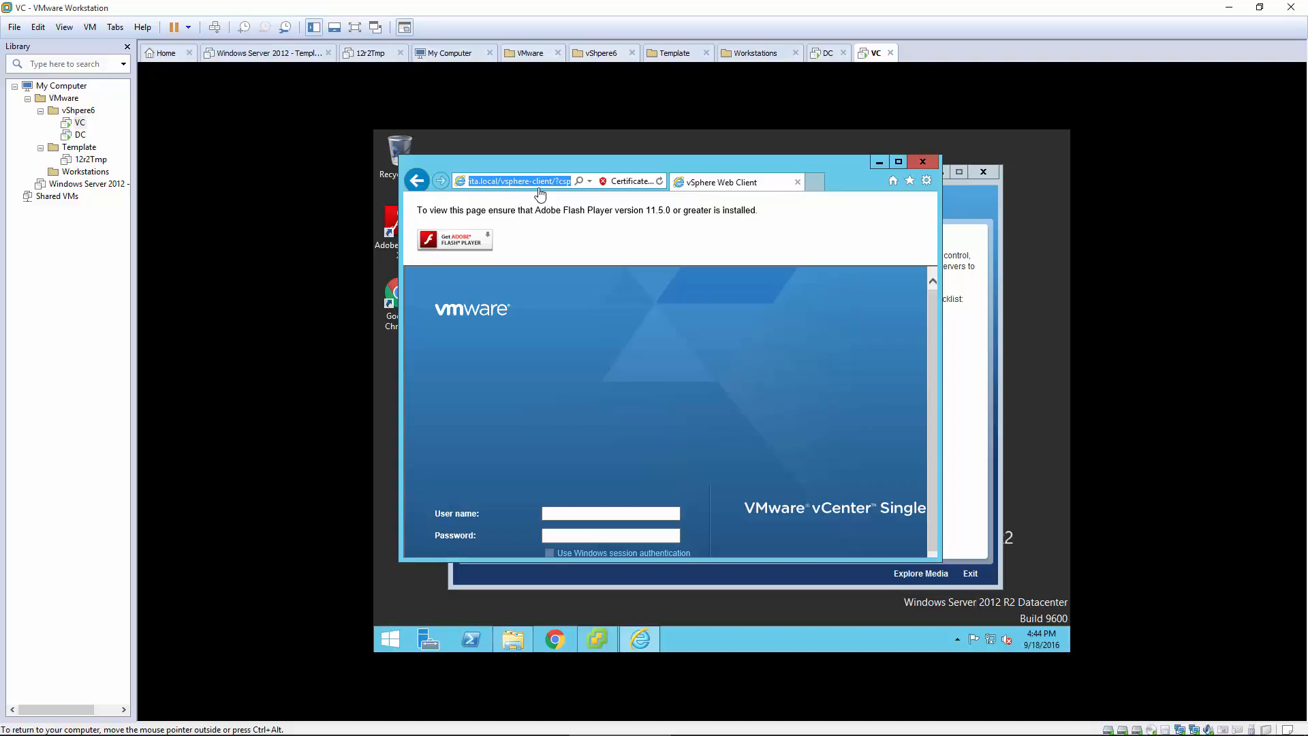
pyautogui.doubleClick(391, 294)
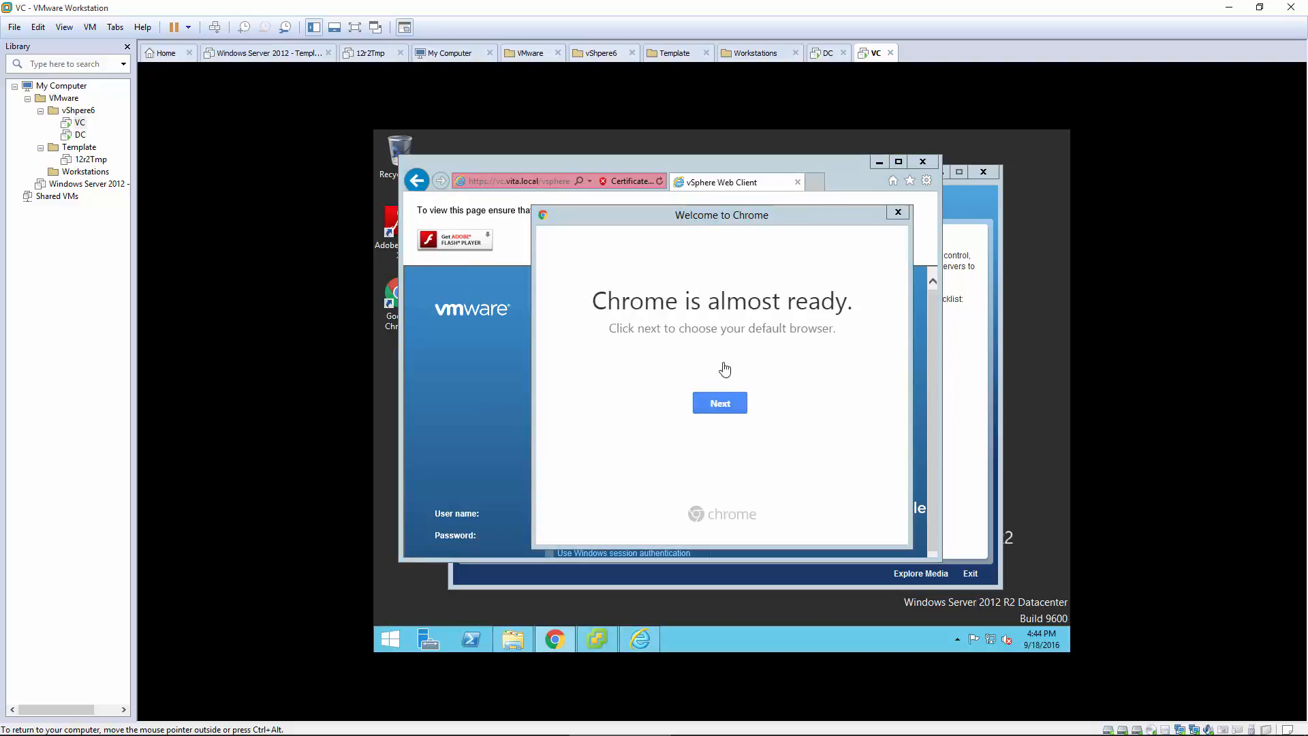
# Step: Keep Chrome as link handler and open the pasted vSphere client URL past the privacy warning
pyautogui.click(720, 403)
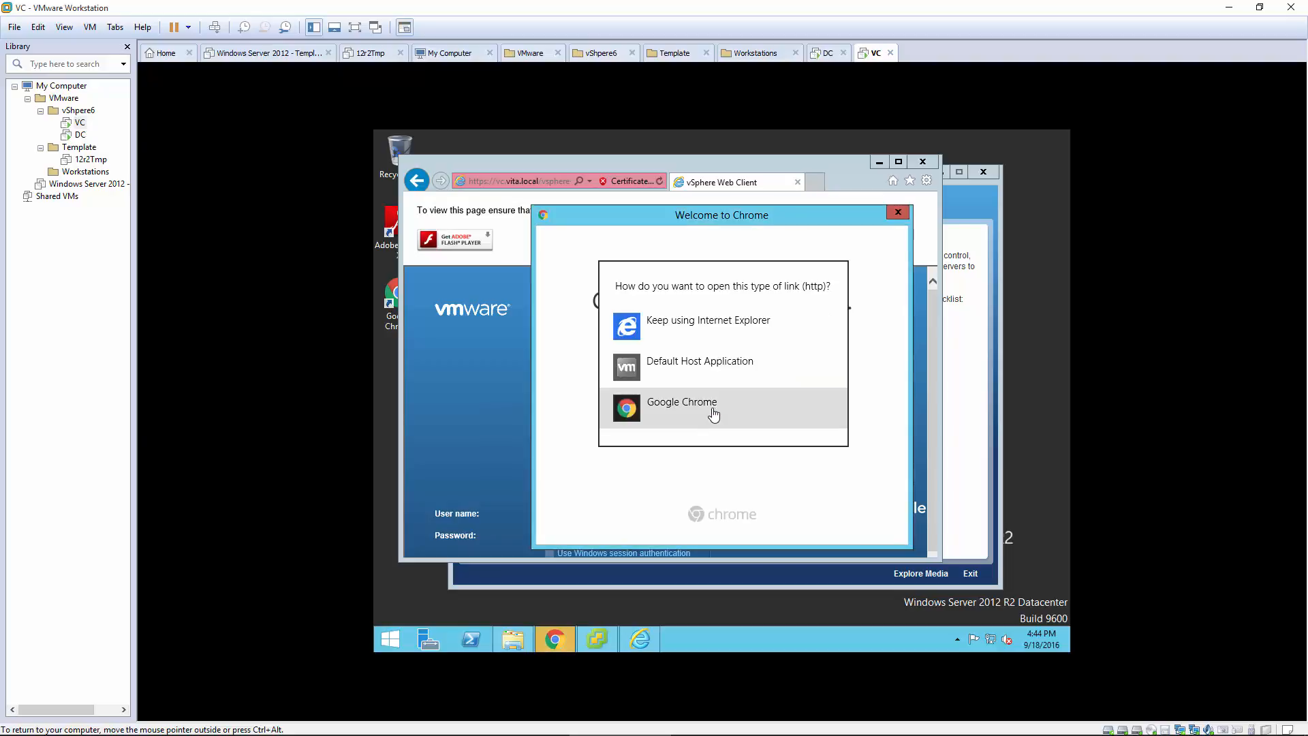
pyautogui.click(677, 403)
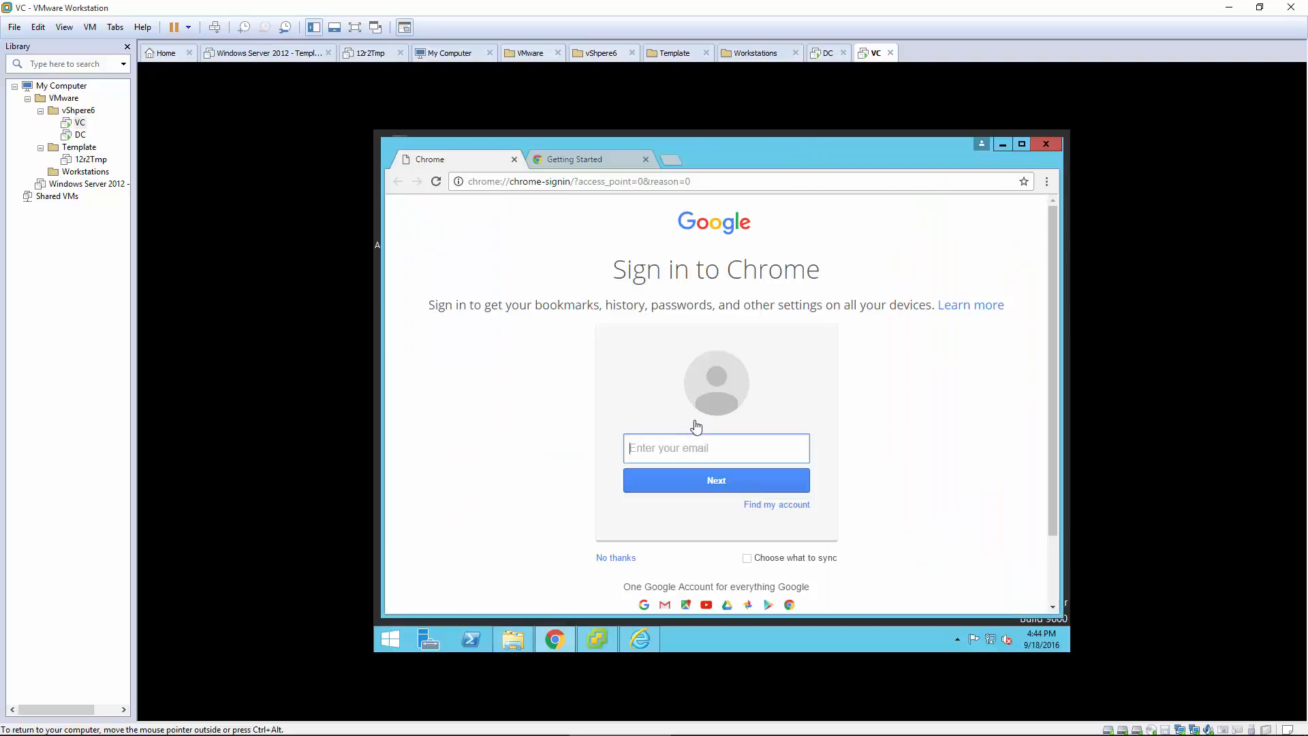
pyautogui.click(580, 183)
pyautogui.write('https://vc.vita.local/vsphere-client/?csp')
pyautogui.press('Return')
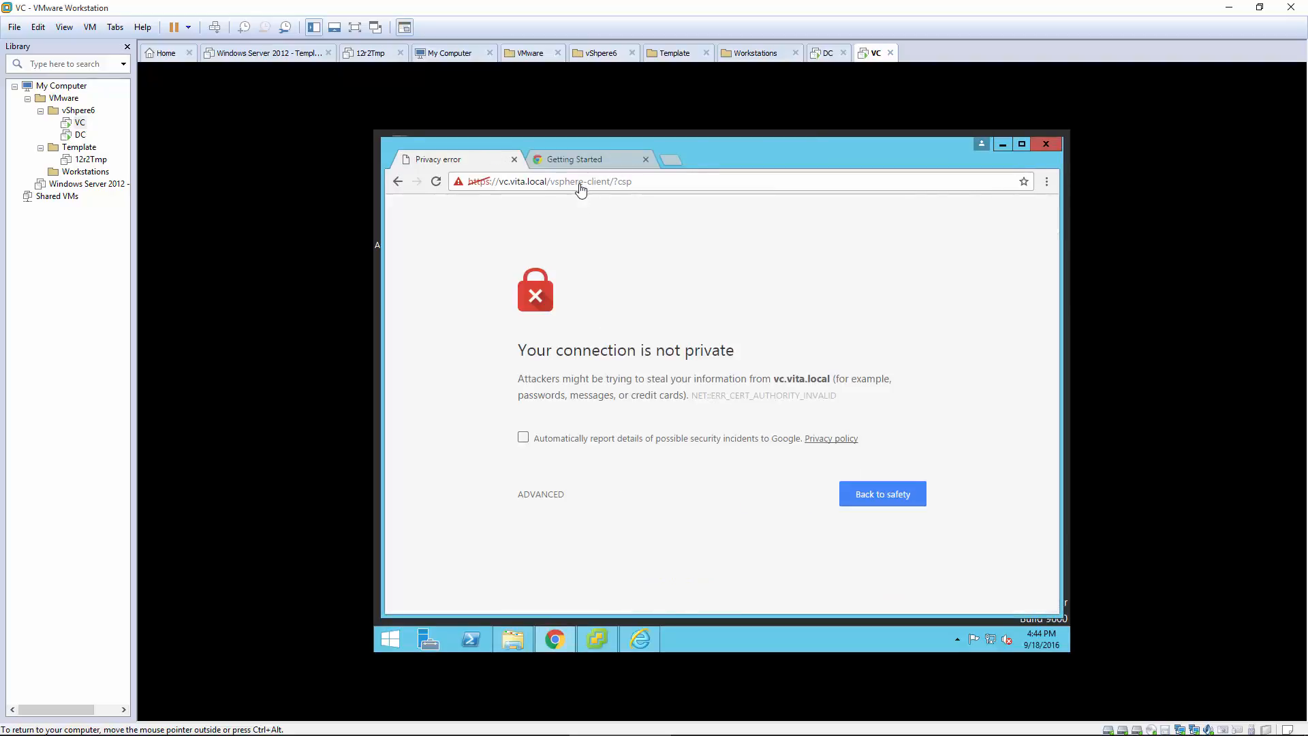
pyautogui.click(544, 494)
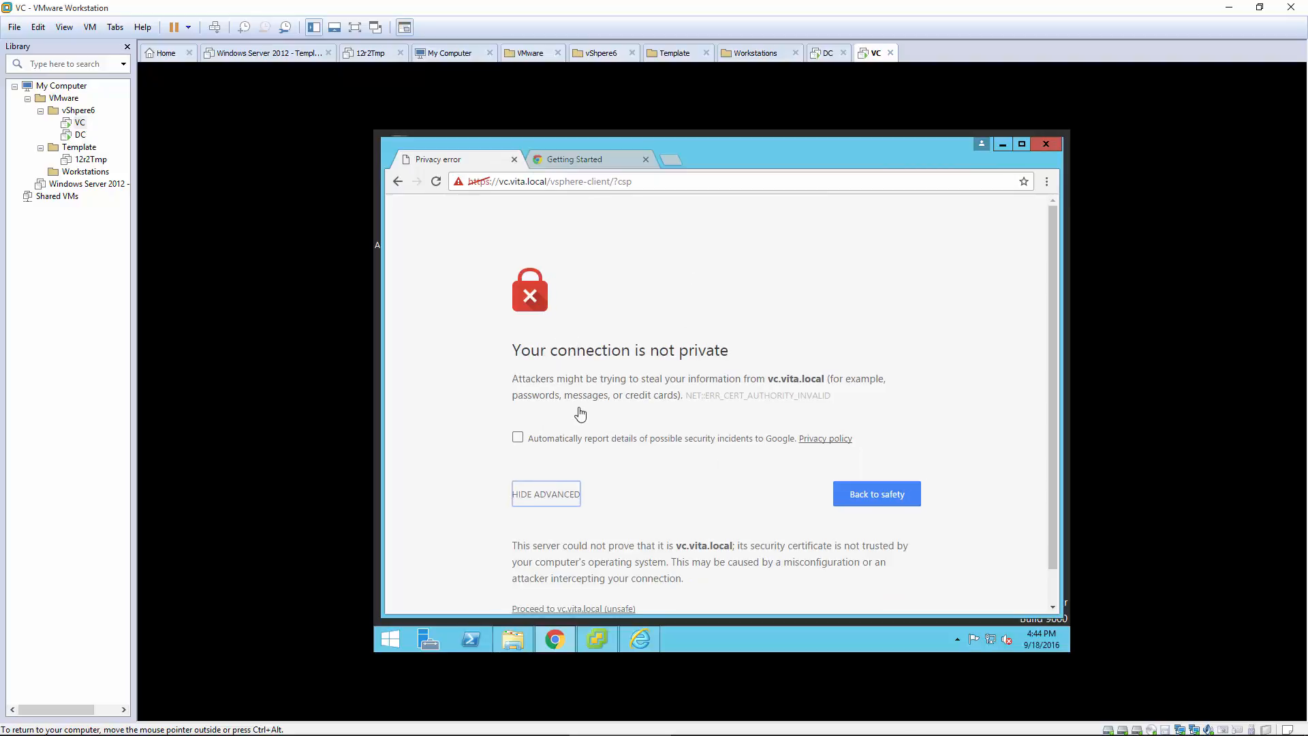
pyautogui.scroll(-1, 579, 414)
pyautogui.click(585, 573)
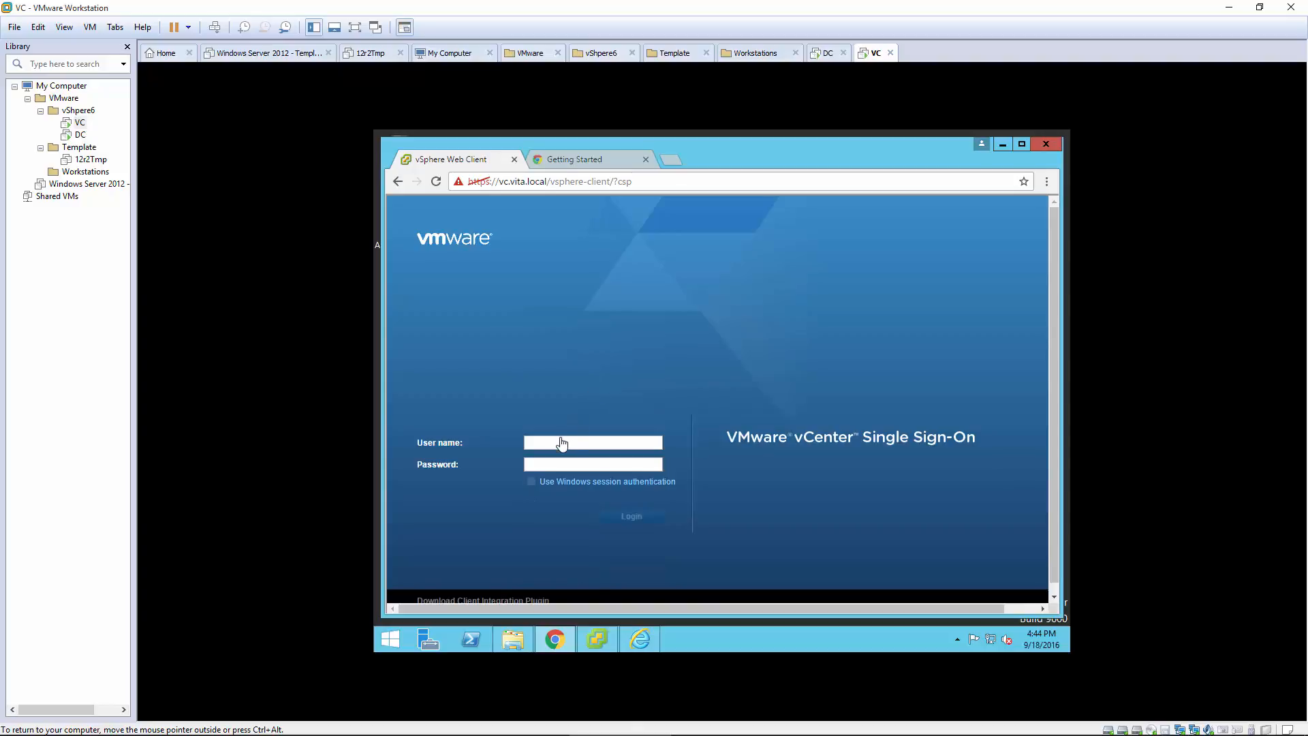
# Step: Enter the SSO user name and password and log in to the vSphere Web Client
pyautogui.click(562, 443)
pyautogui.write('administrator@vsphere.local')
pyautogui.press('Tab')
pyautogui.click(632, 518)
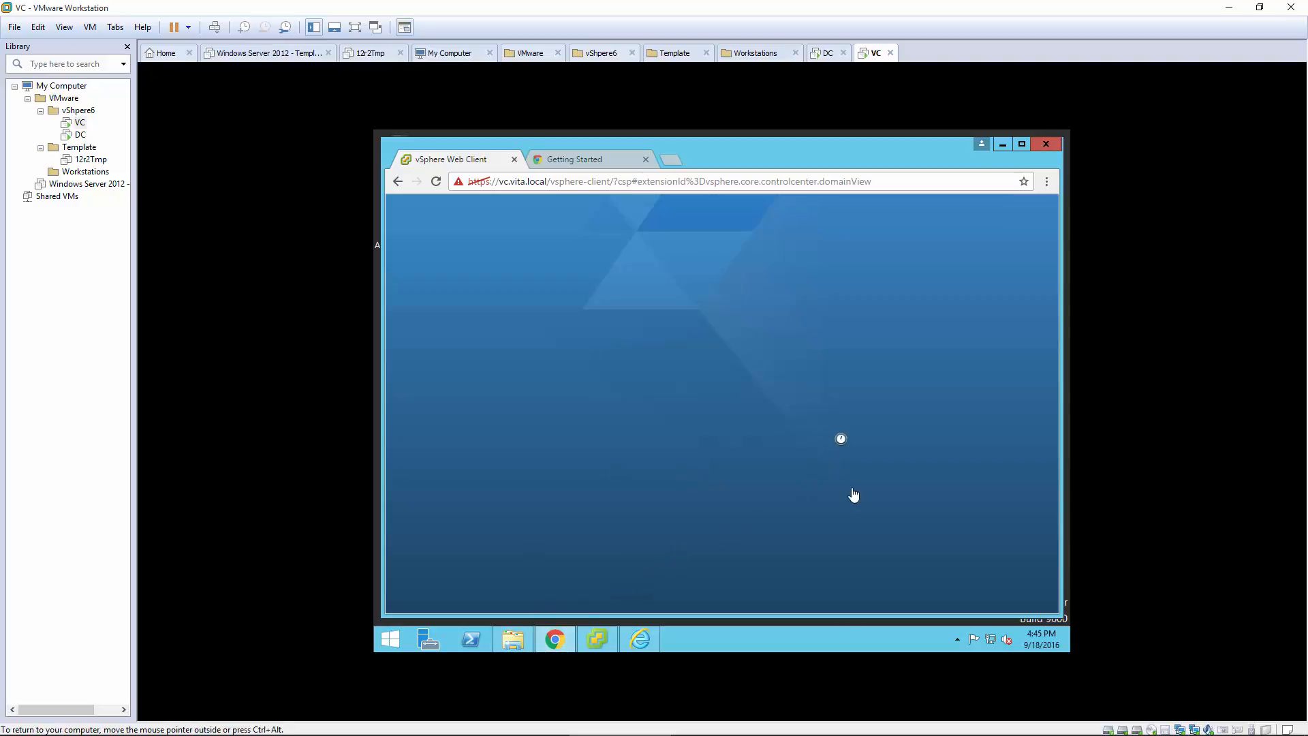
# Step: Check CPU and memory graphs in Task Manager's Performance view, then review the Home page license banner
pyautogui.rightClick(816, 641)
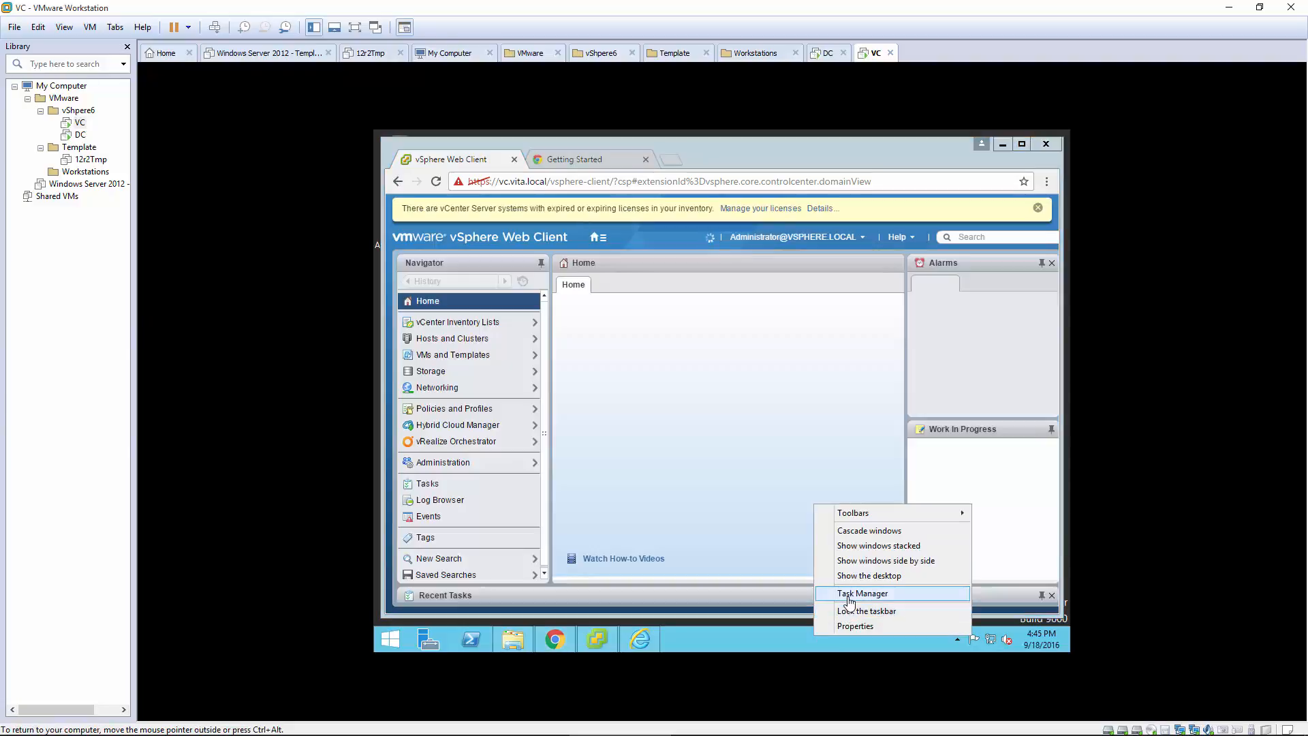
pyautogui.click(852, 593)
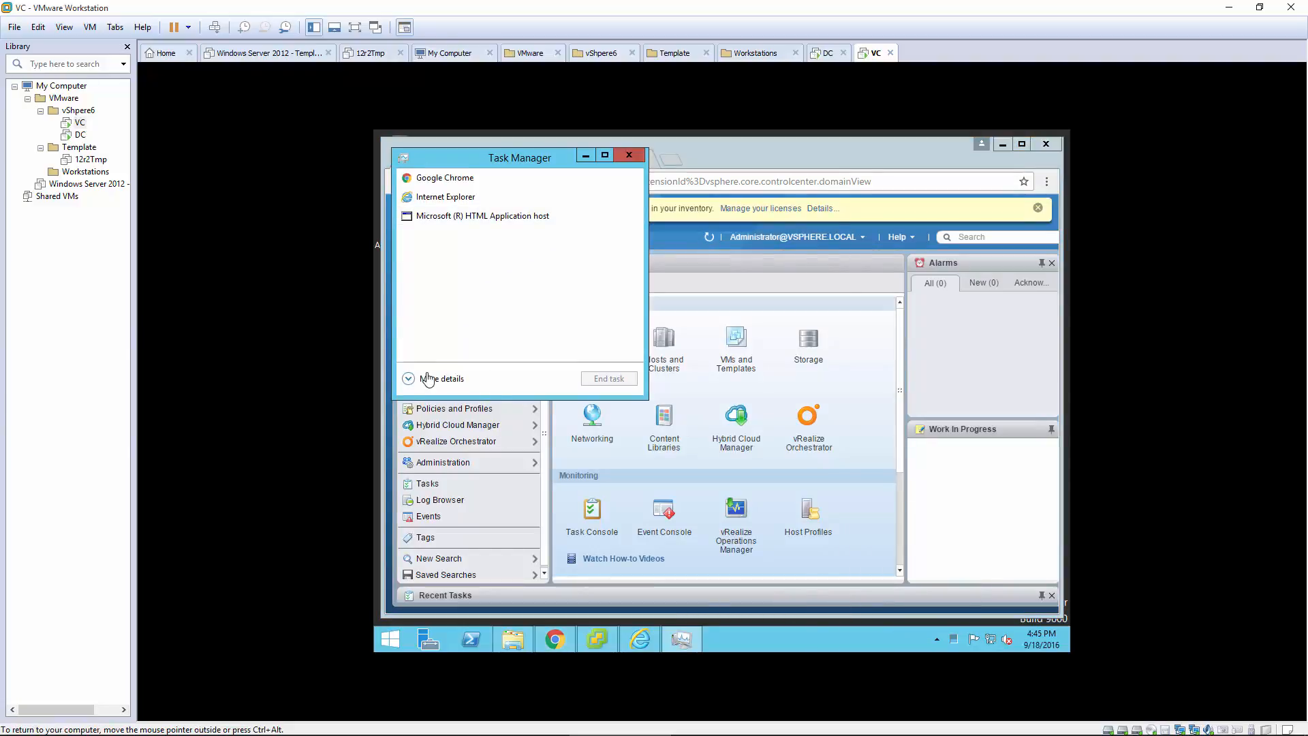
pyautogui.click(428, 379)
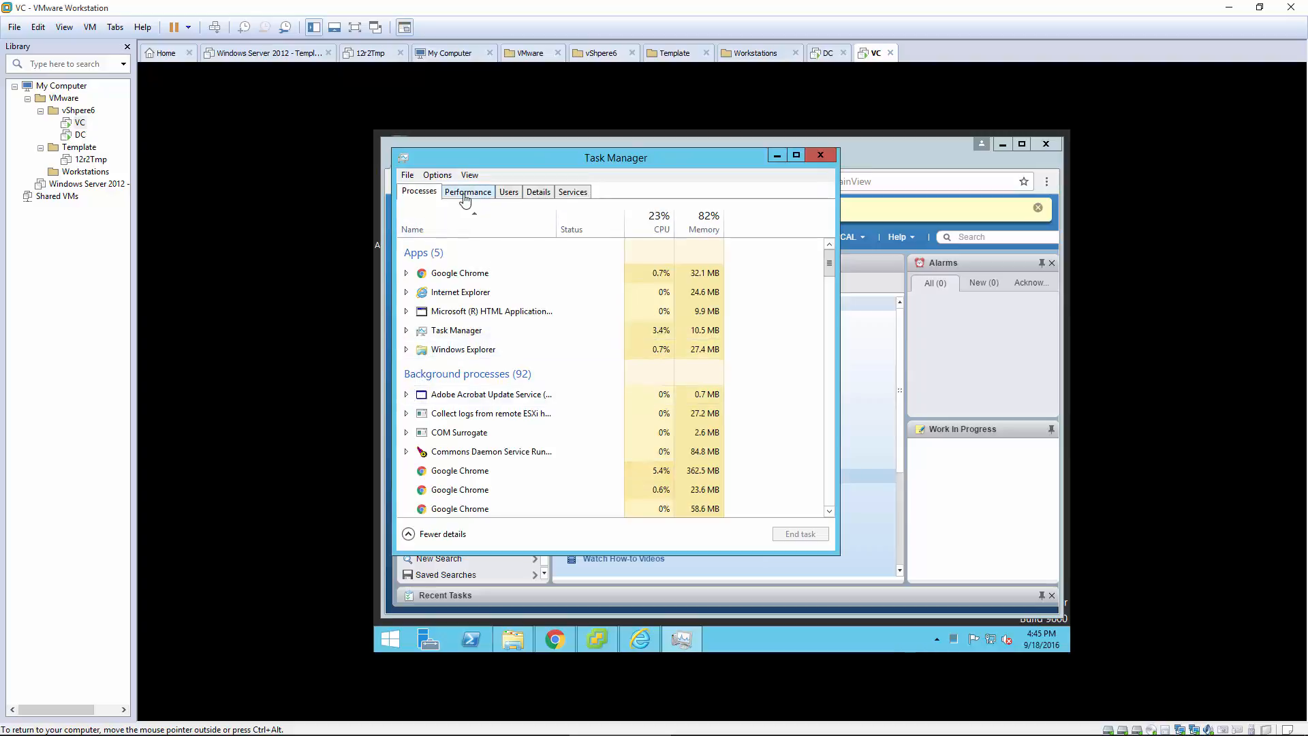
pyautogui.click(462, 194)
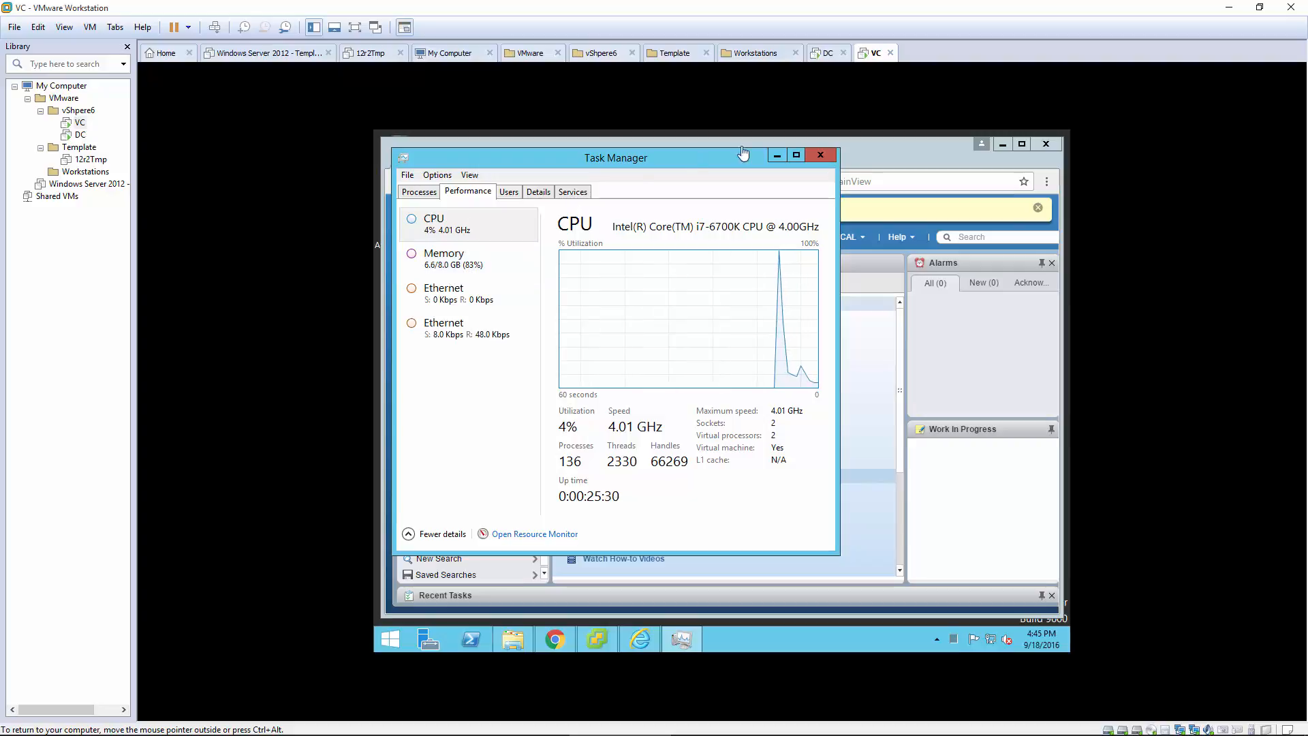
pyautogui.click(820, 155)
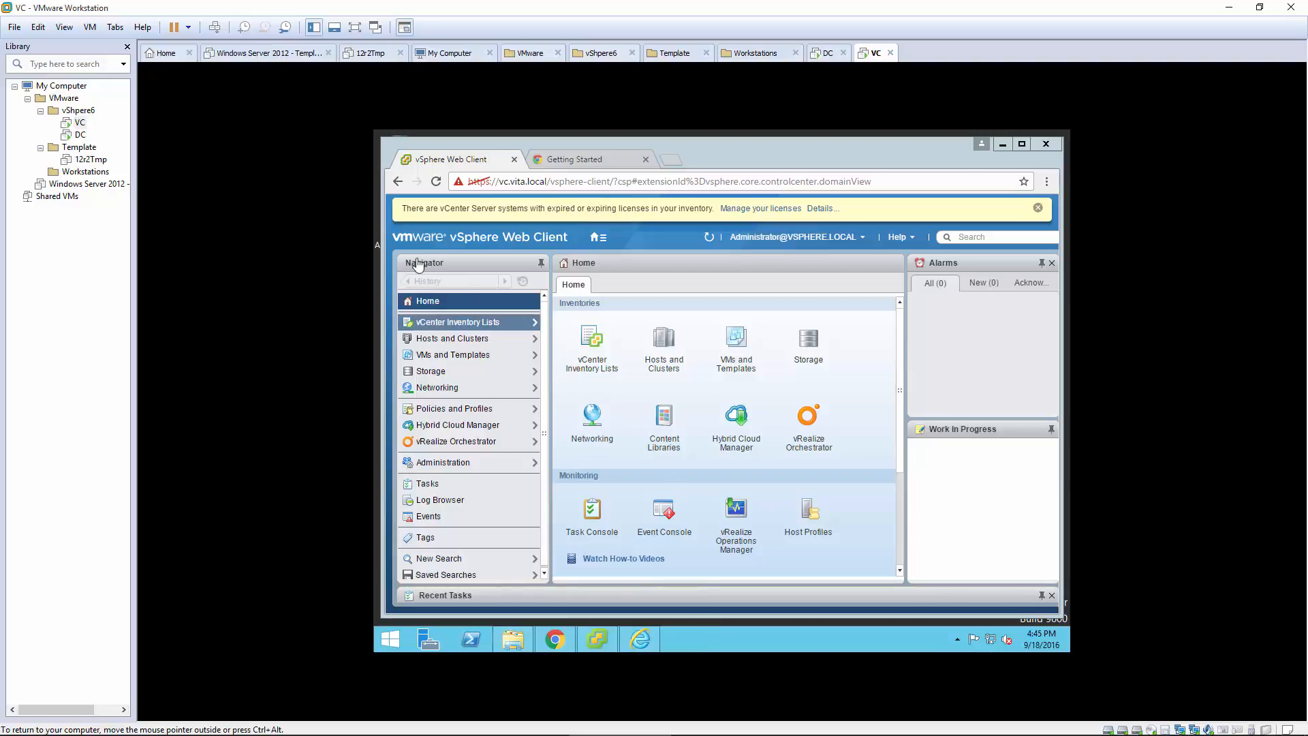
pyautogui.moveTo(510, 214); pyautogui.dragTo(723, 219)
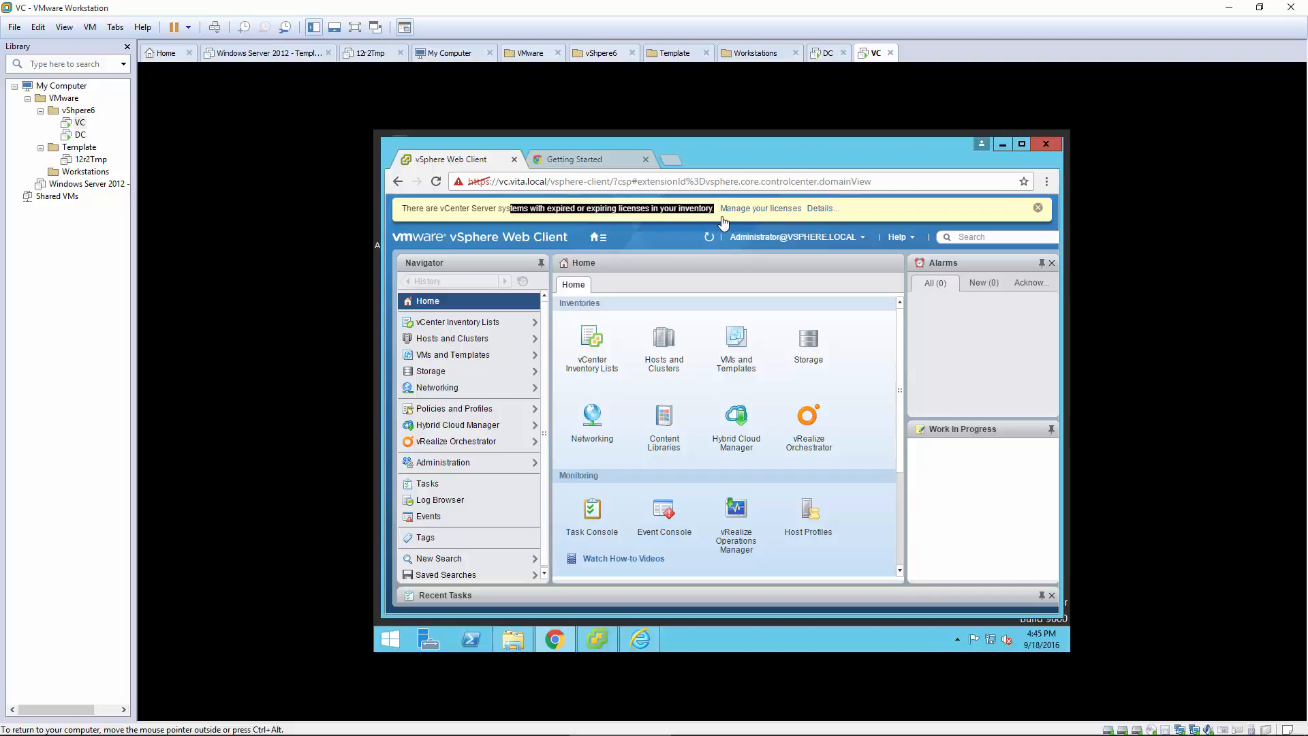